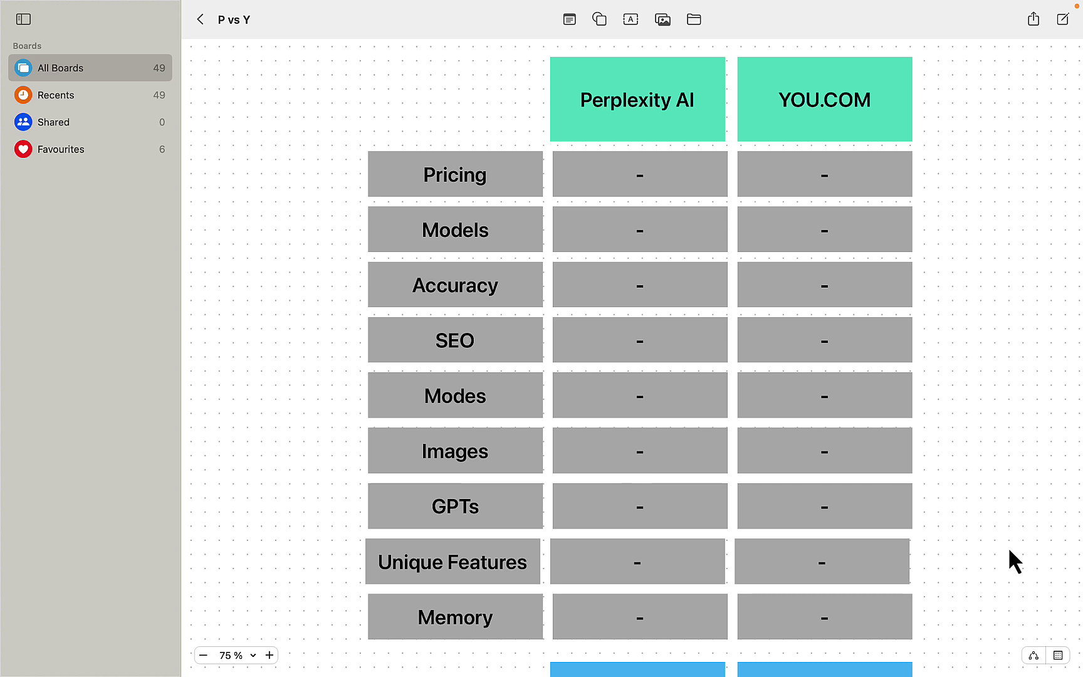
Step: Back on the P vs Y board, enter $20 as Perplexity AI's Pricing
key("super+Tab")
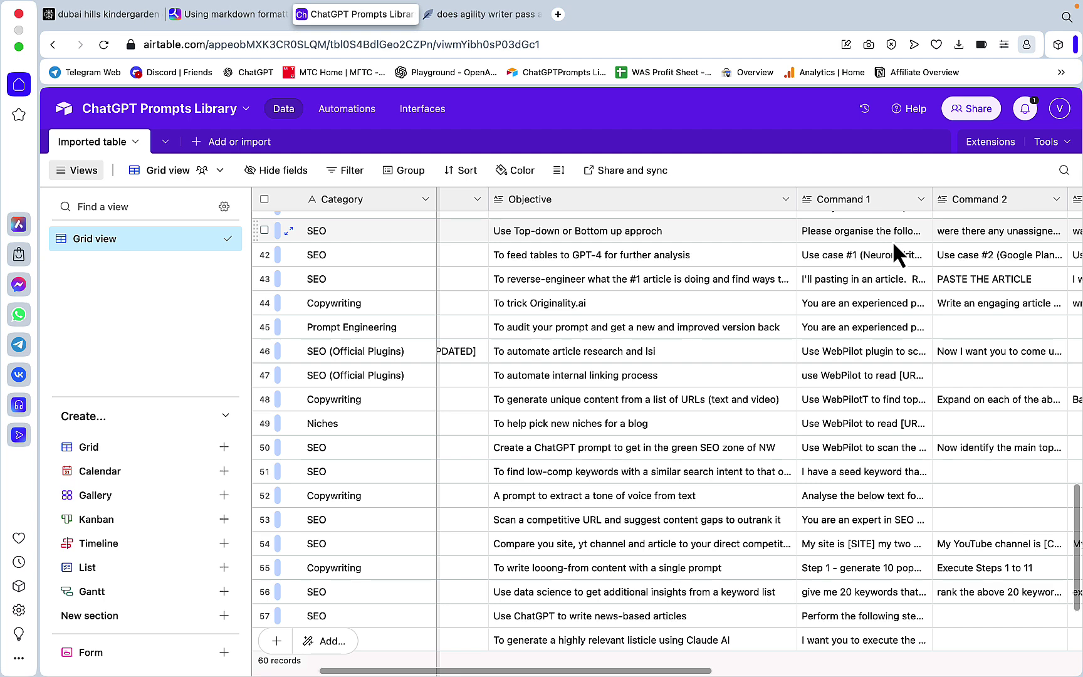
key("super+Tab")
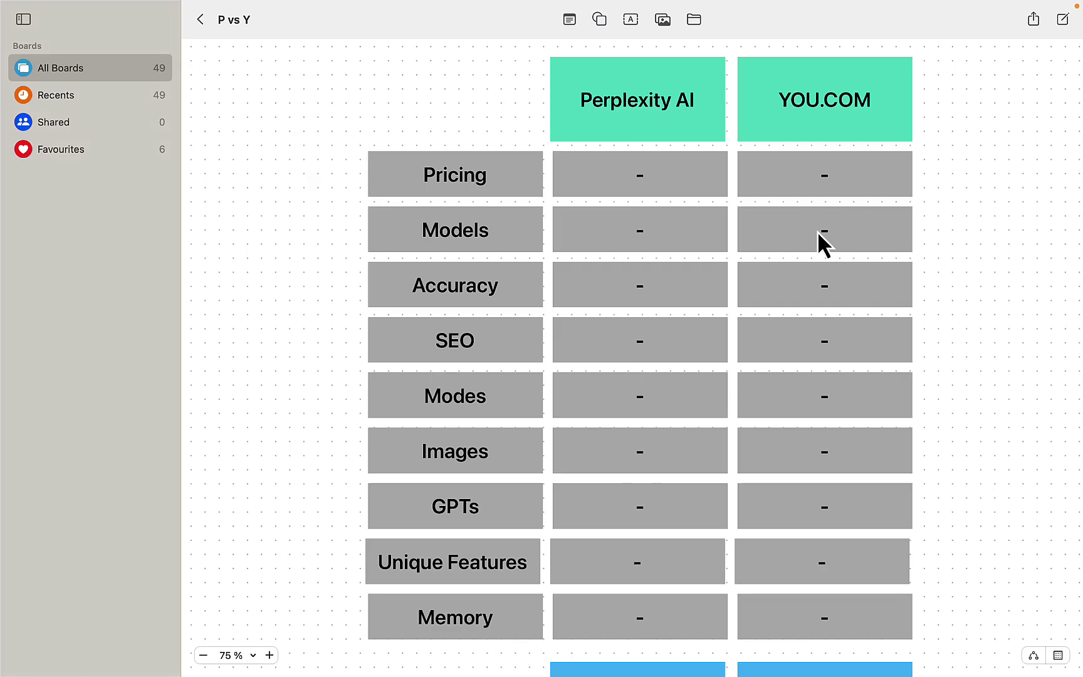
double_click(640, 176)
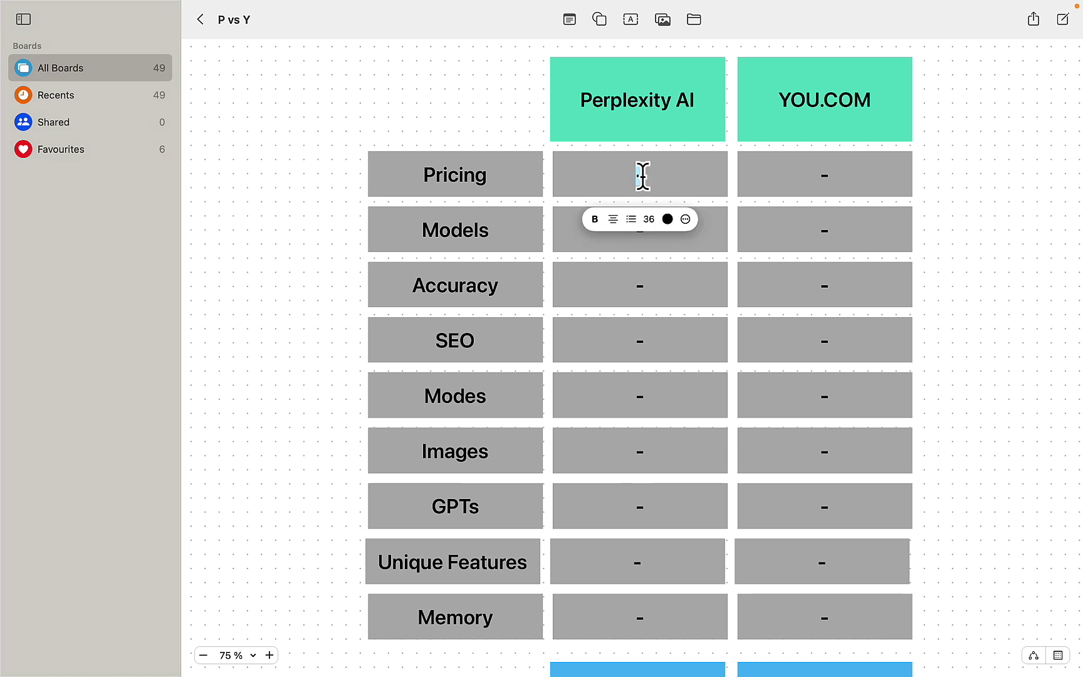
type("$20")
left_click(829, 177)
Step: Enter $15 as YOU.COM's Pricing, fill that cell light blue, and bring the browser forward
left_click(827, 176)
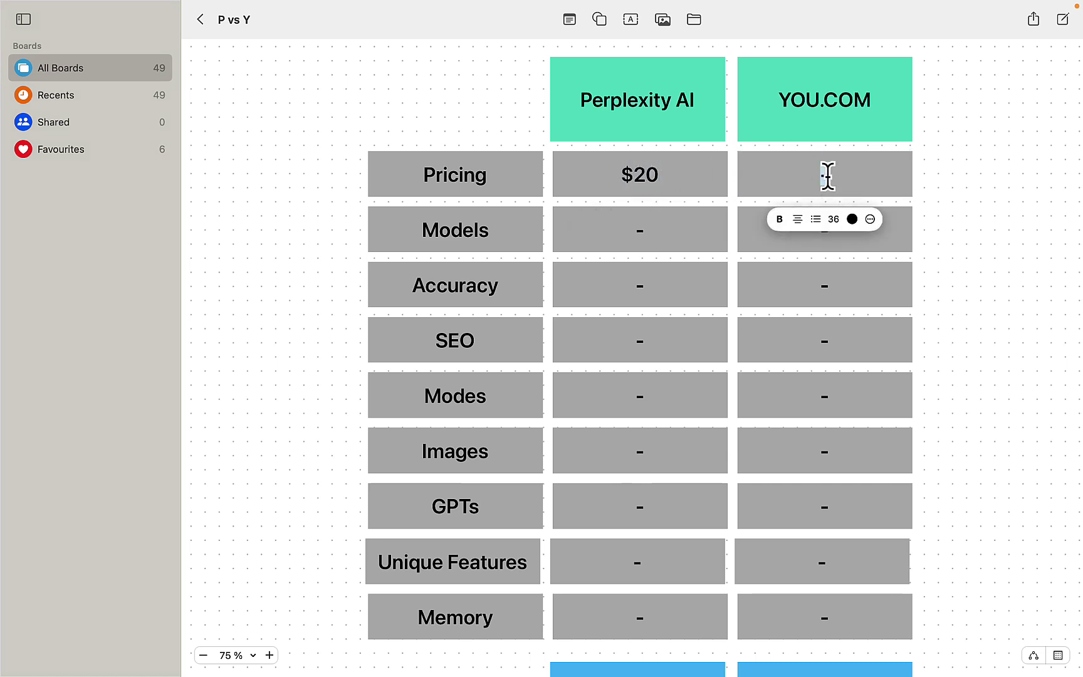
type("$15")
key("Escape")
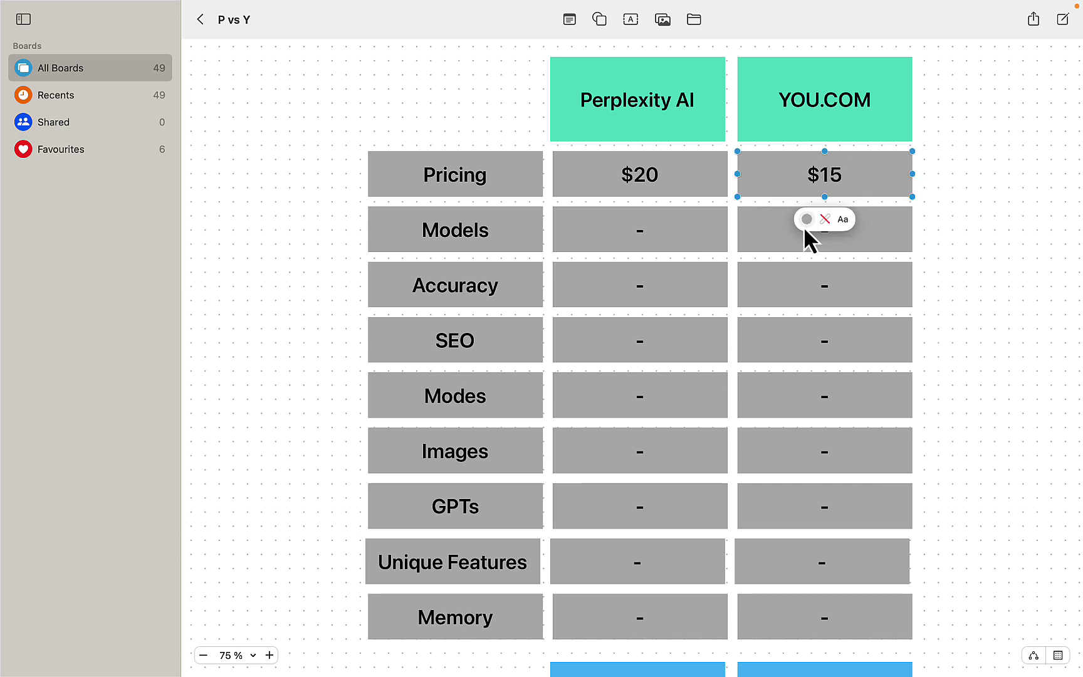
left_click(807, 219)
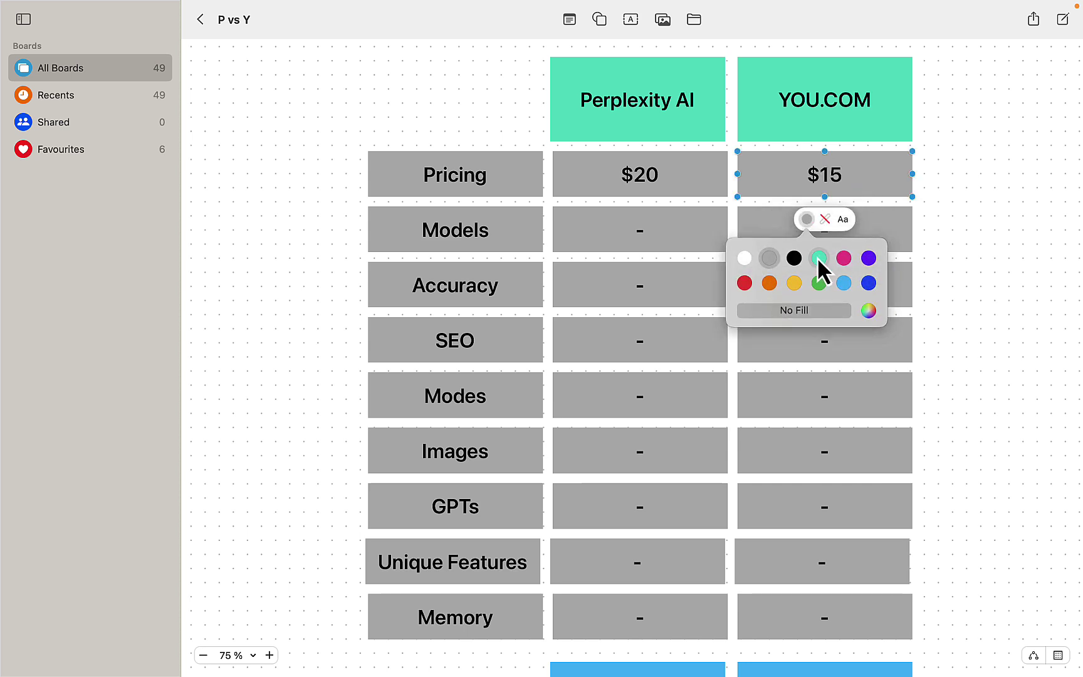
left_click(843, 283)
left_click(641, 250)
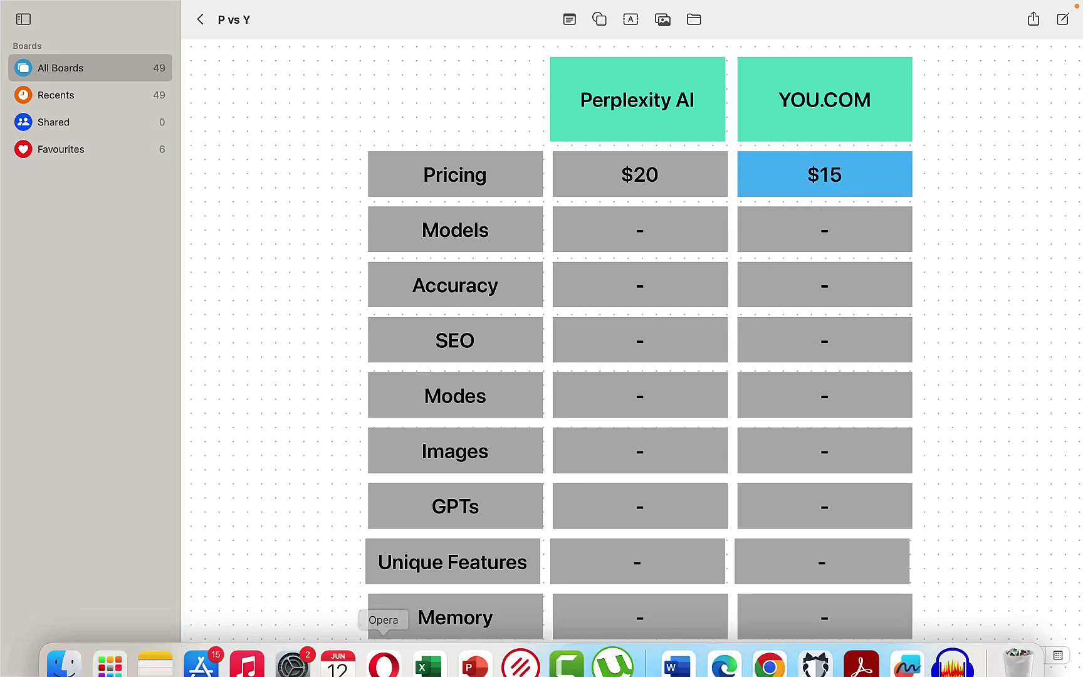
left_click(391, 651)
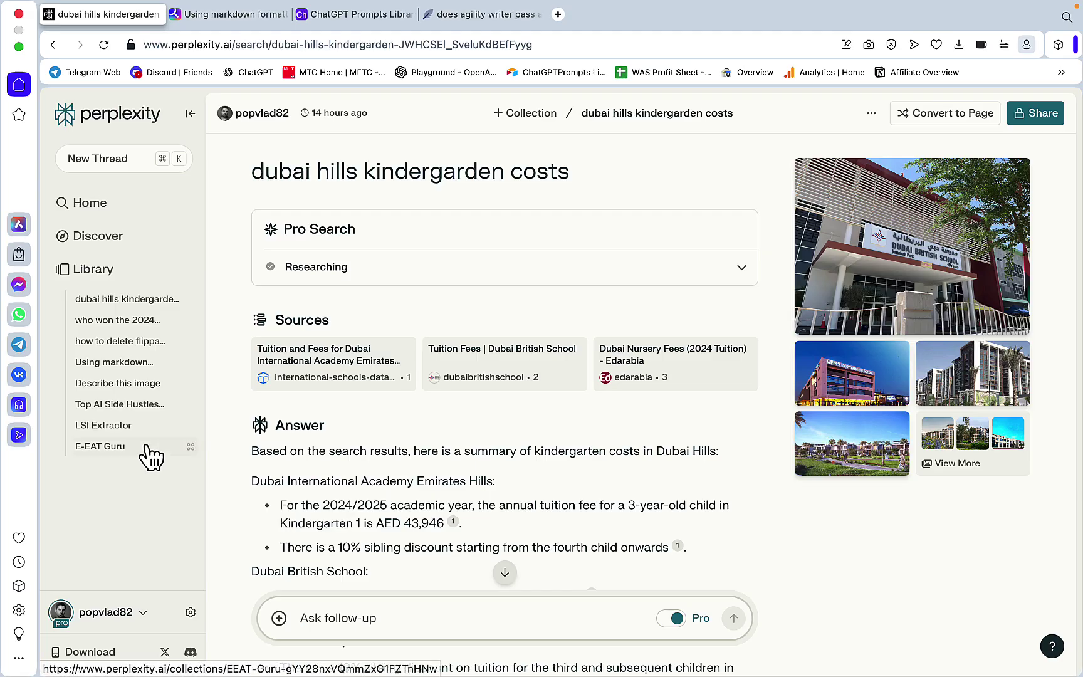
Step: Show Perplexity's AI Model list in account settings, currently set to Claude 3 Opus
left_click(189, 612)
scroll(612, 347, "down", 10)
left_click(842, 169)
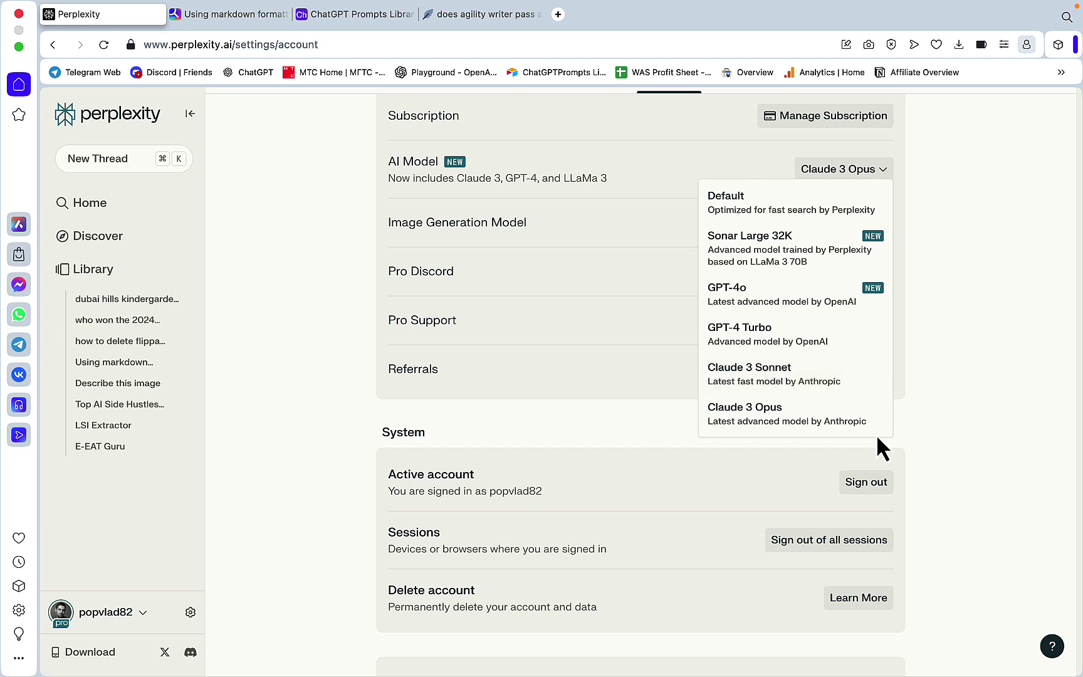
Step: Open You.com's model picker and scroll through its assistants and models, GPT-4o to Dolphin 2.5
key("ctrl+Tab")
left_click(876, 593)
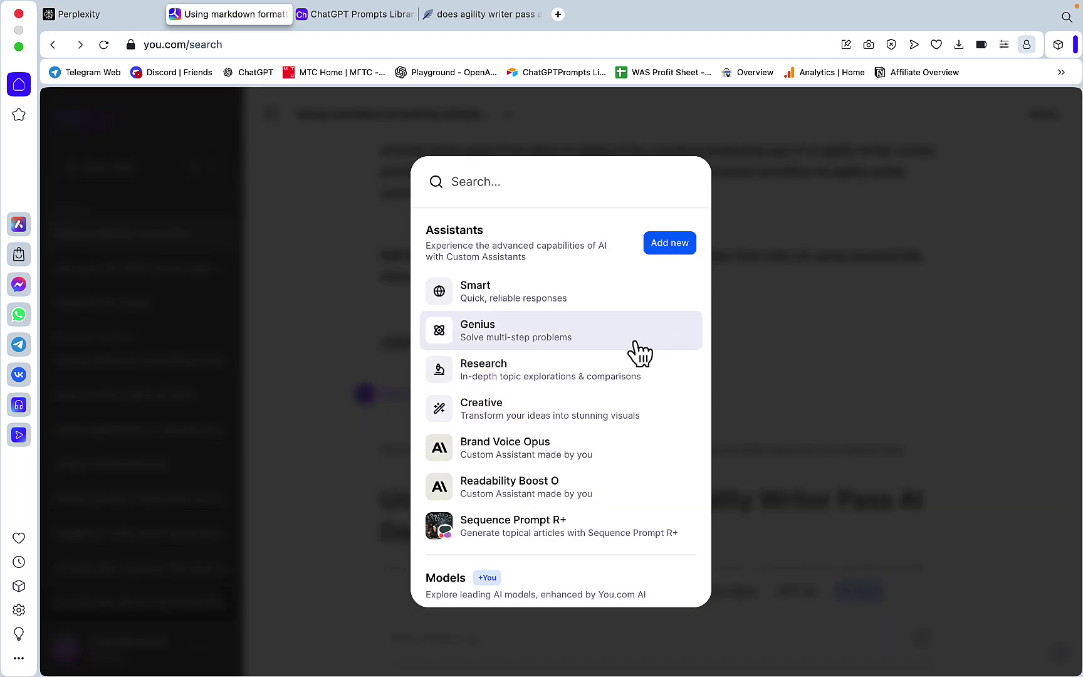
scroll(633, 351, "down", 3)
scroll(632, 347, "down", 5)
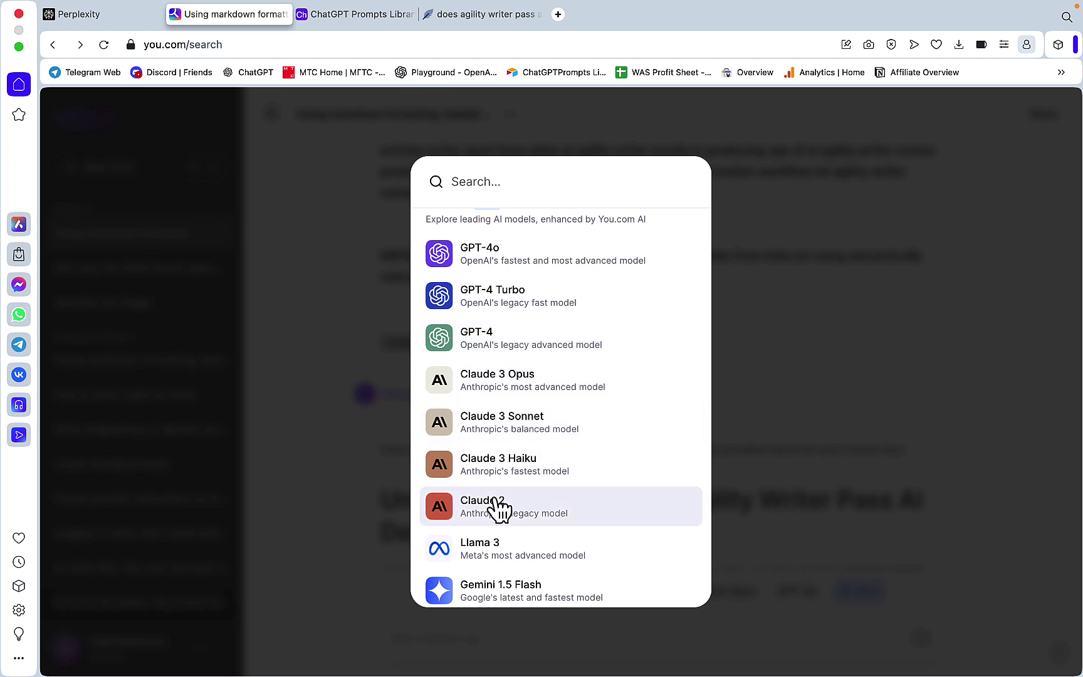
scroll(603, 501, "down", 2)
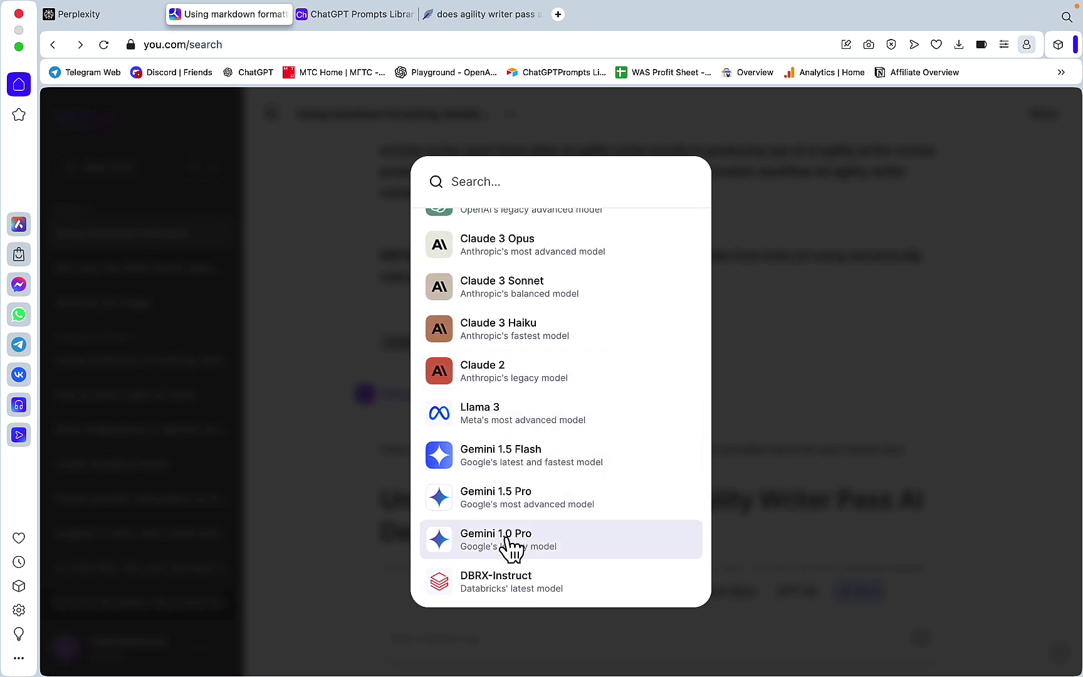
scroll(611, 584, "down", 2)
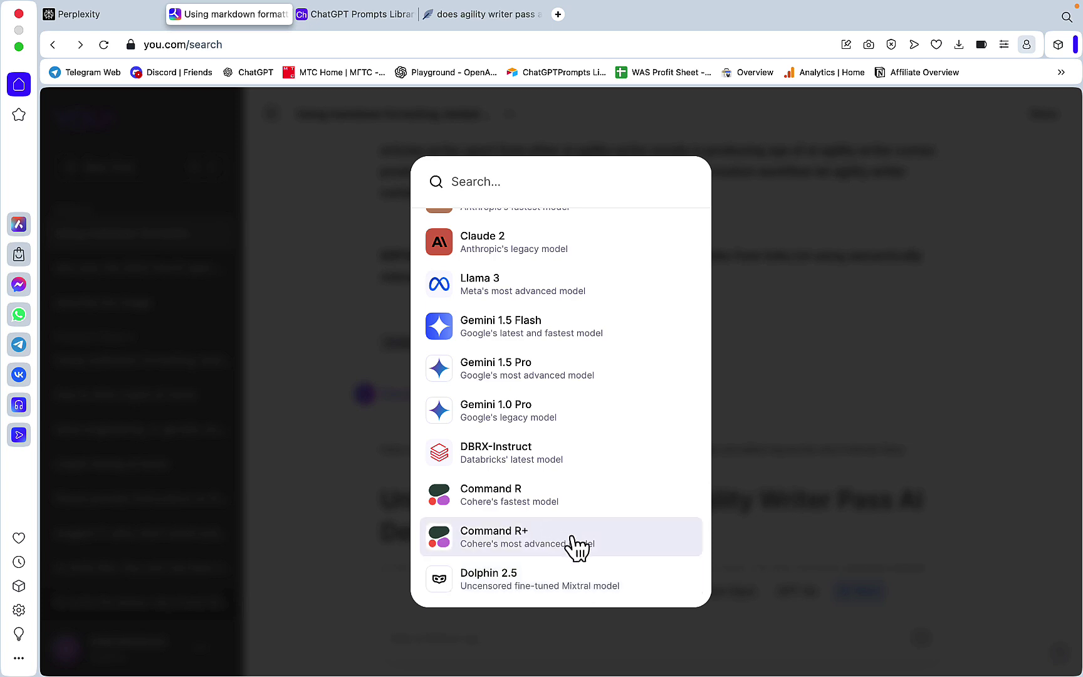
scroll(575, 545, "up", 10)
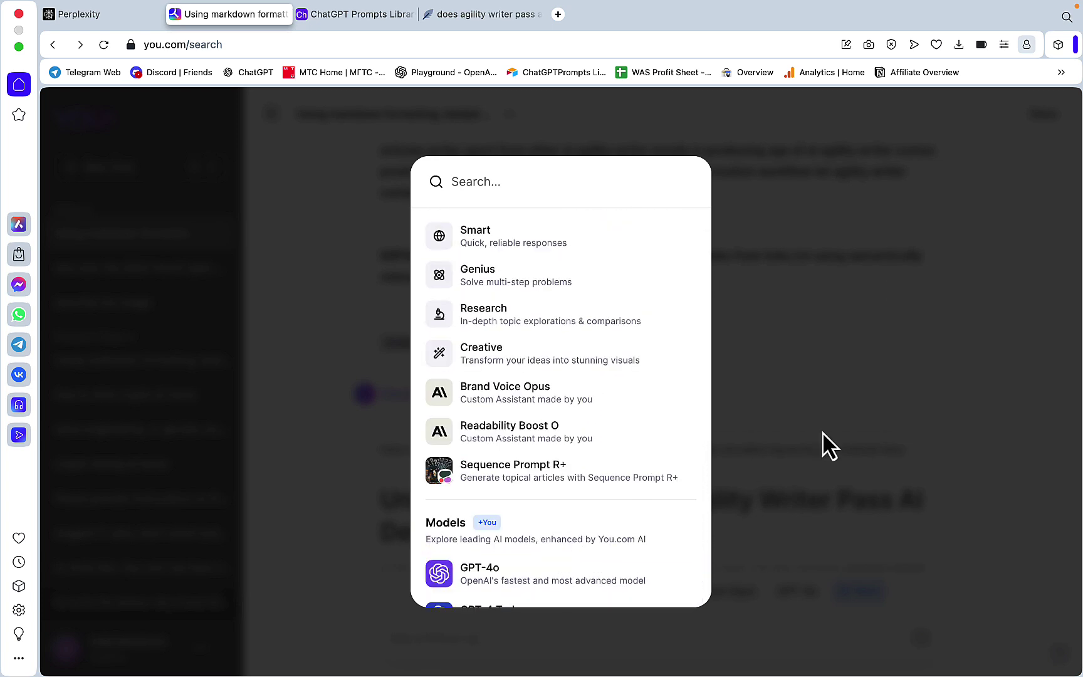
Step: Fill the Models row with 6 for Perplexity AI and 15 for YOU.COM, shading YOU.COM light blue
left_click(969, 381)
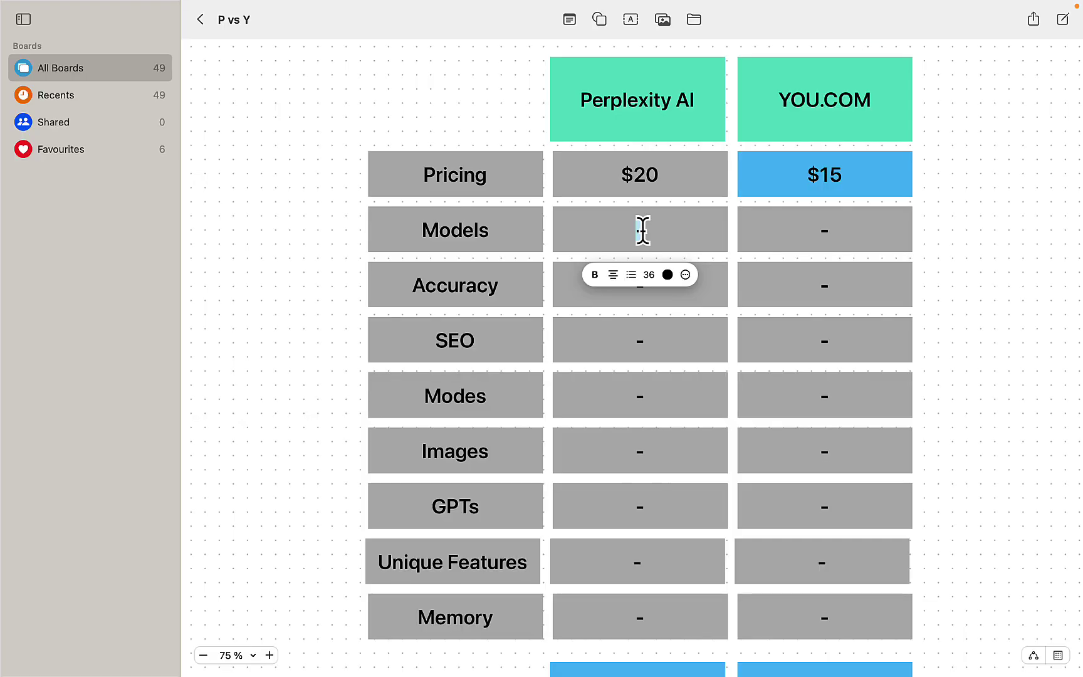
type("6")
left_click(819, 233)
type("15")
key("Escape")
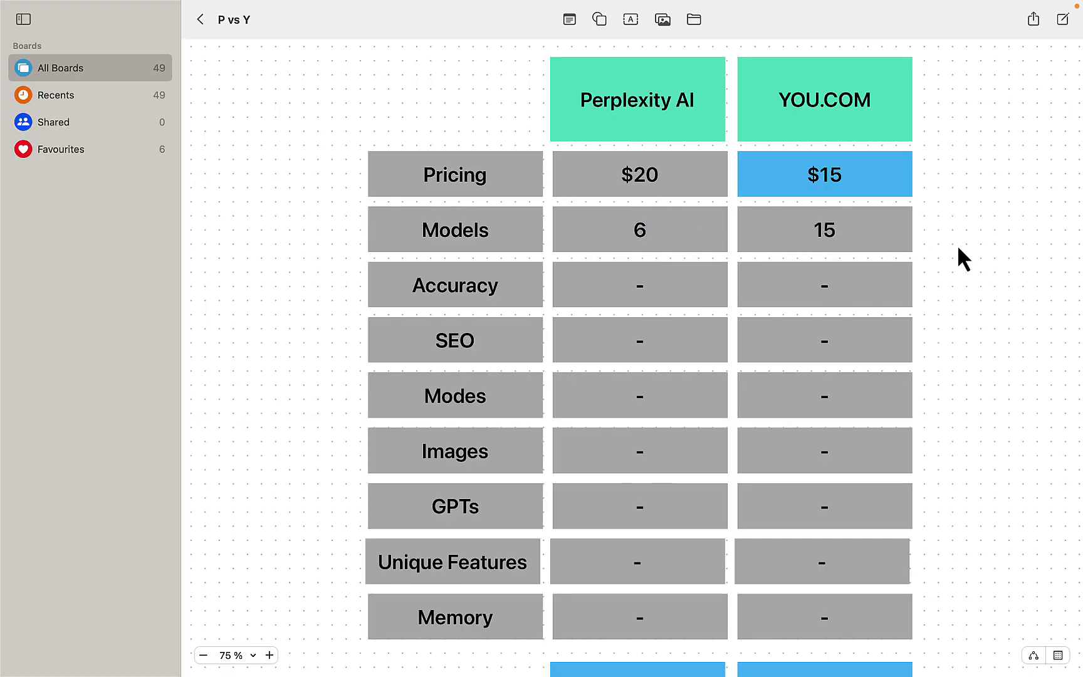
left_click(807, 274)
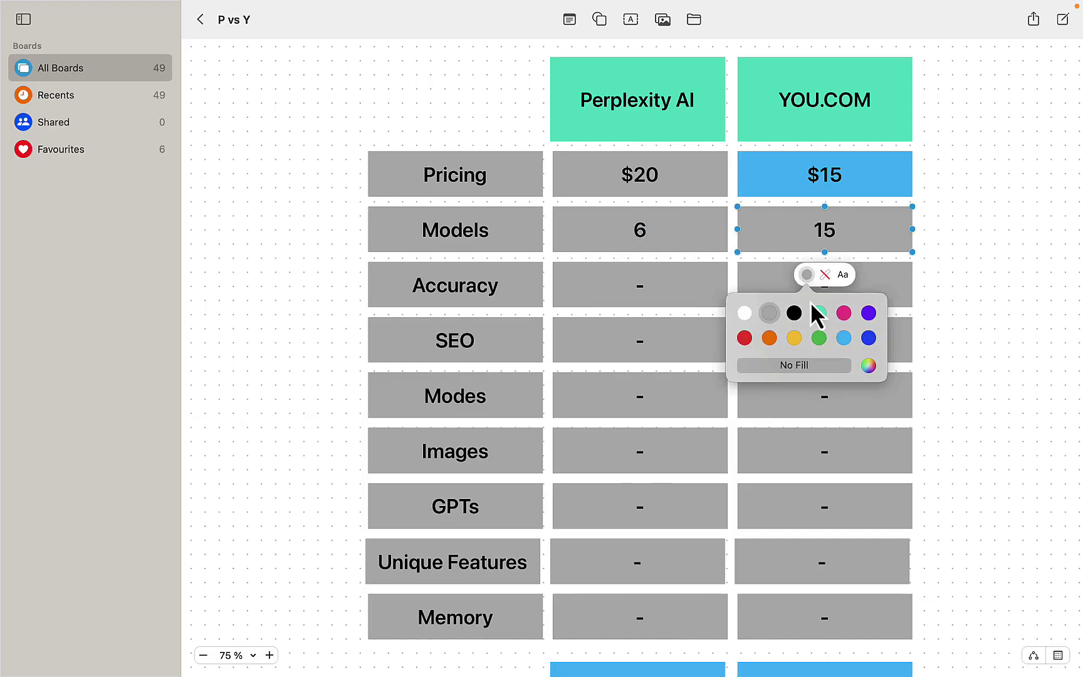
left_click(843, 337)
Step: Start a new Perplexity thread and type 'who won the 2024 french open in mens singles?'
mouse_move(301, 674)
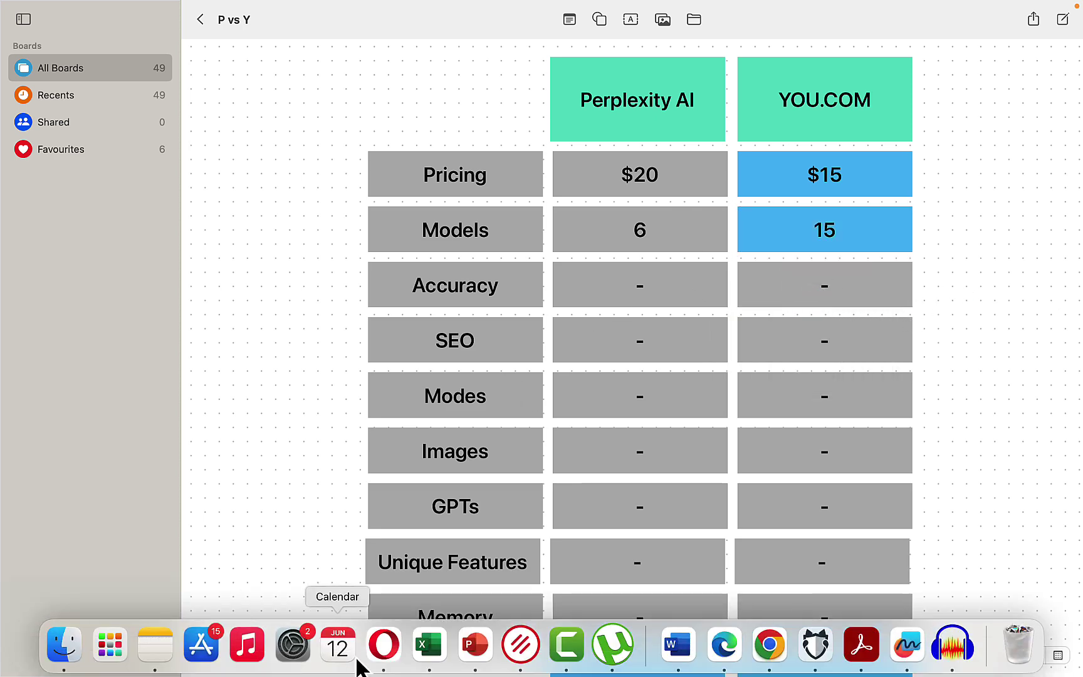
left_click(382, 646)
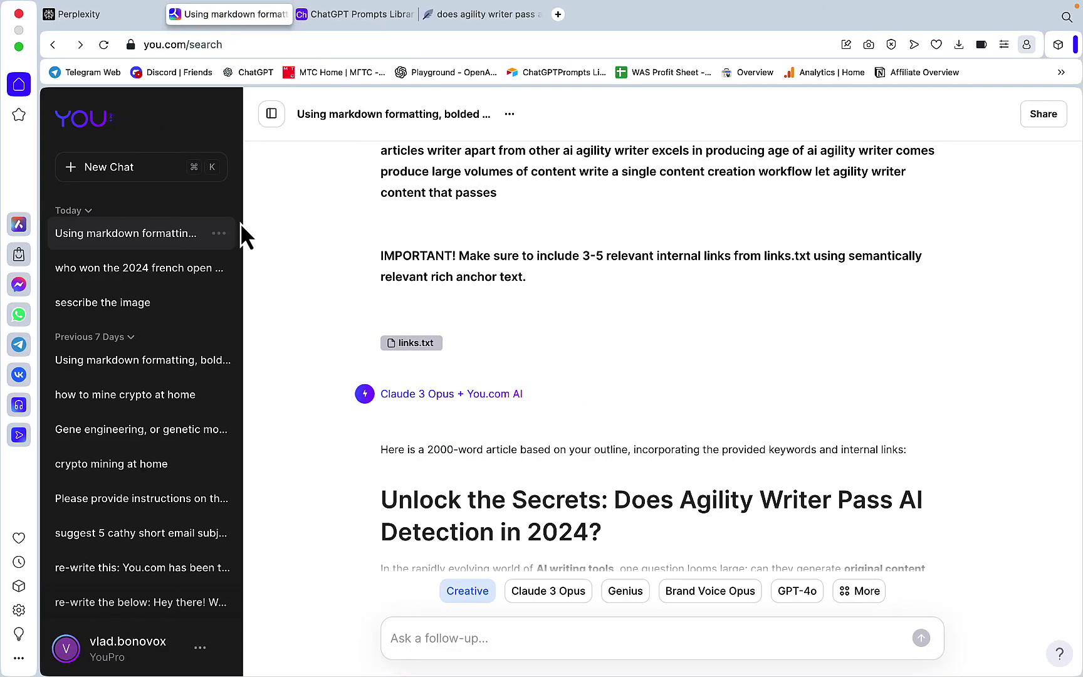
left_click(138, 14)
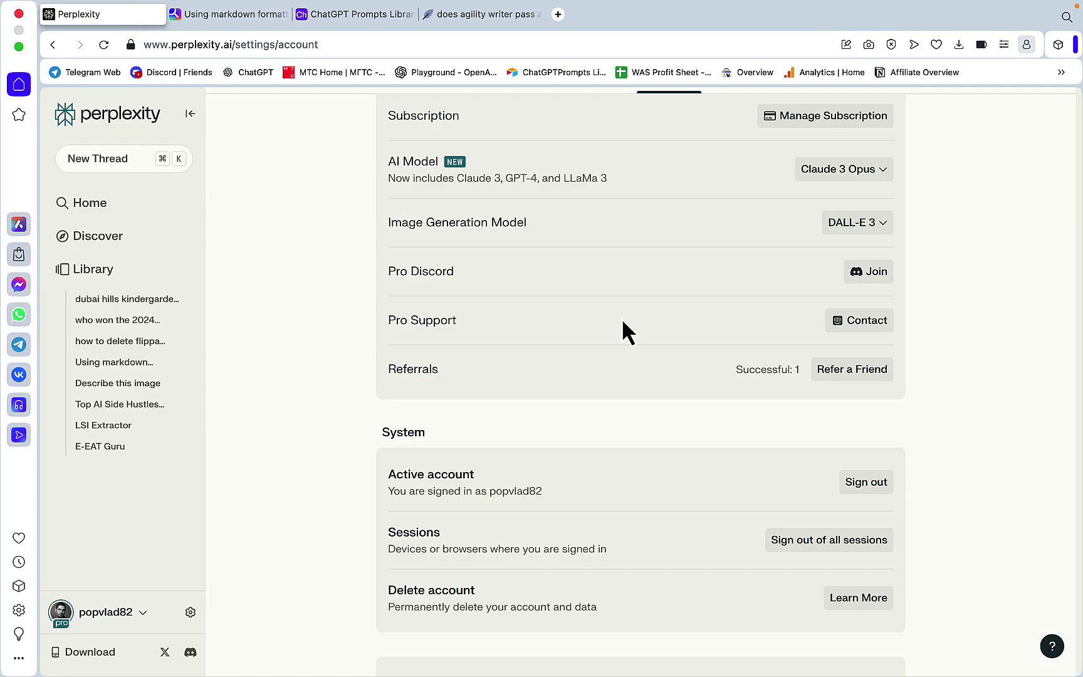
scroll(623, 320, "up", 2)
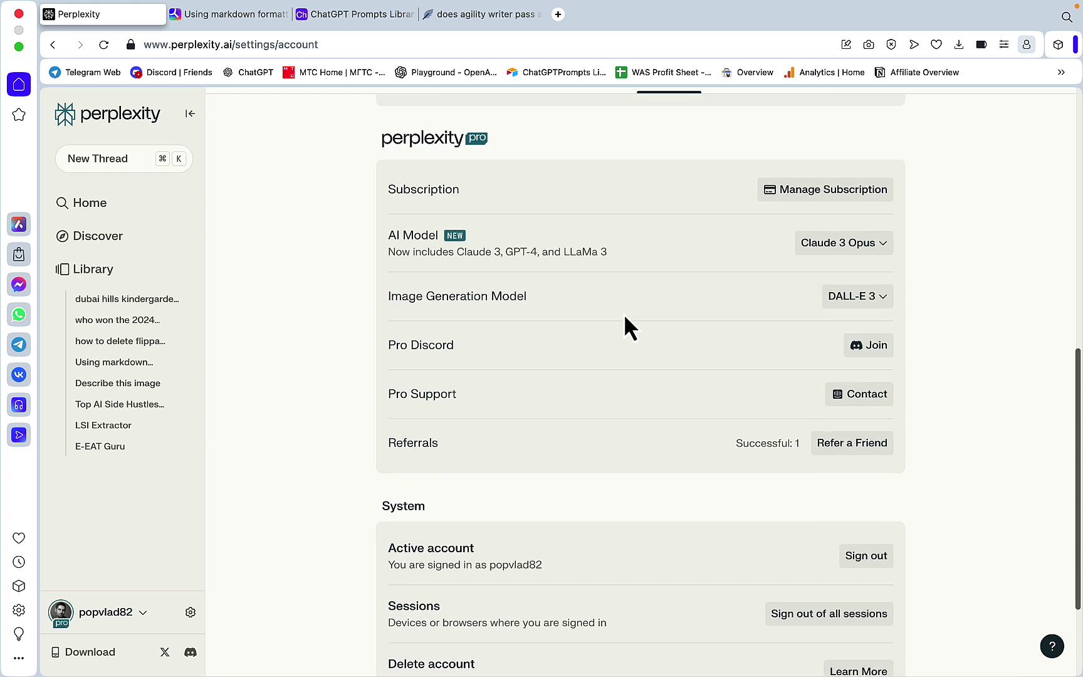
left_click(97, 157)
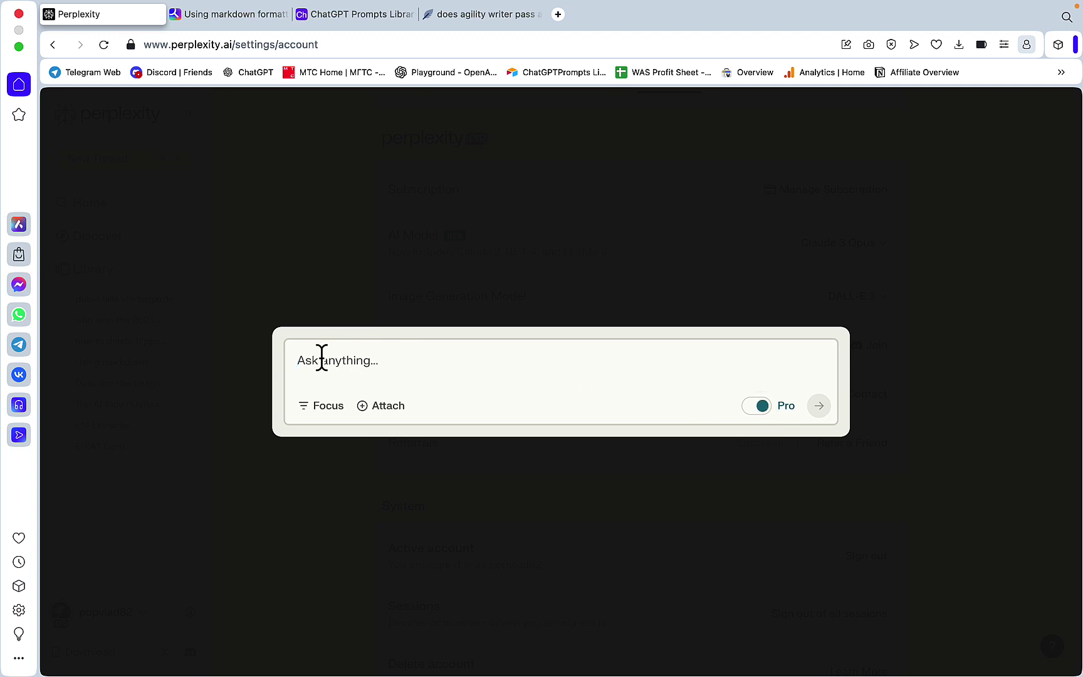
type("who won the 2024 ")
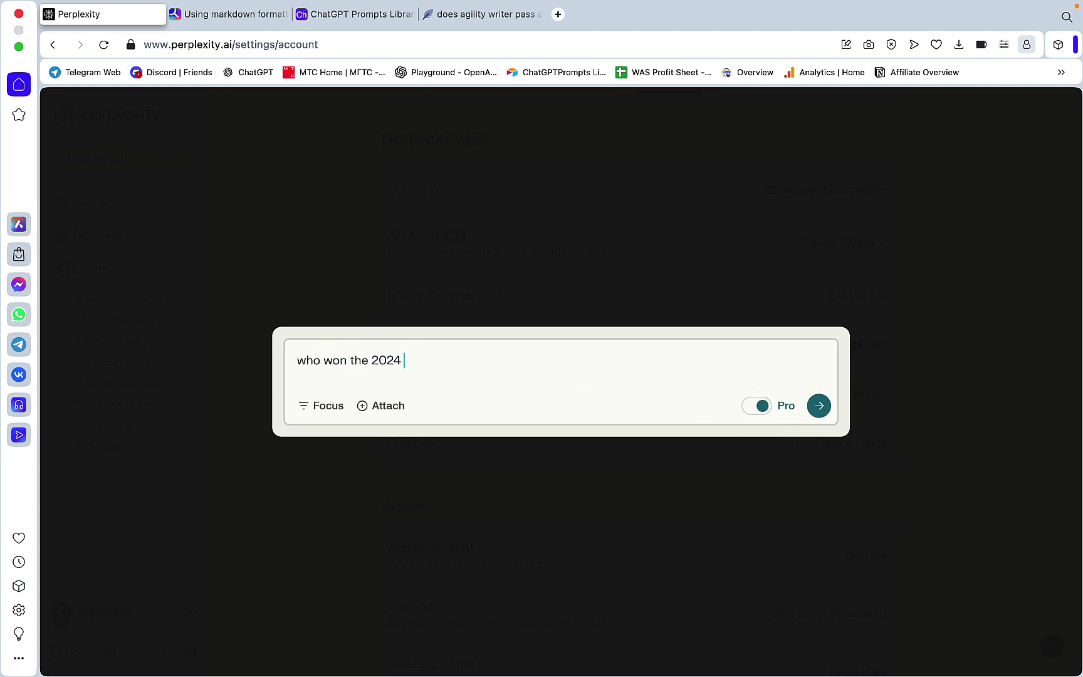
type("french open in mens singles?")
Step: Submit the French Open question in Perplexity, then paste and submit it in You.com using Claude 3 Opus
key("Return")
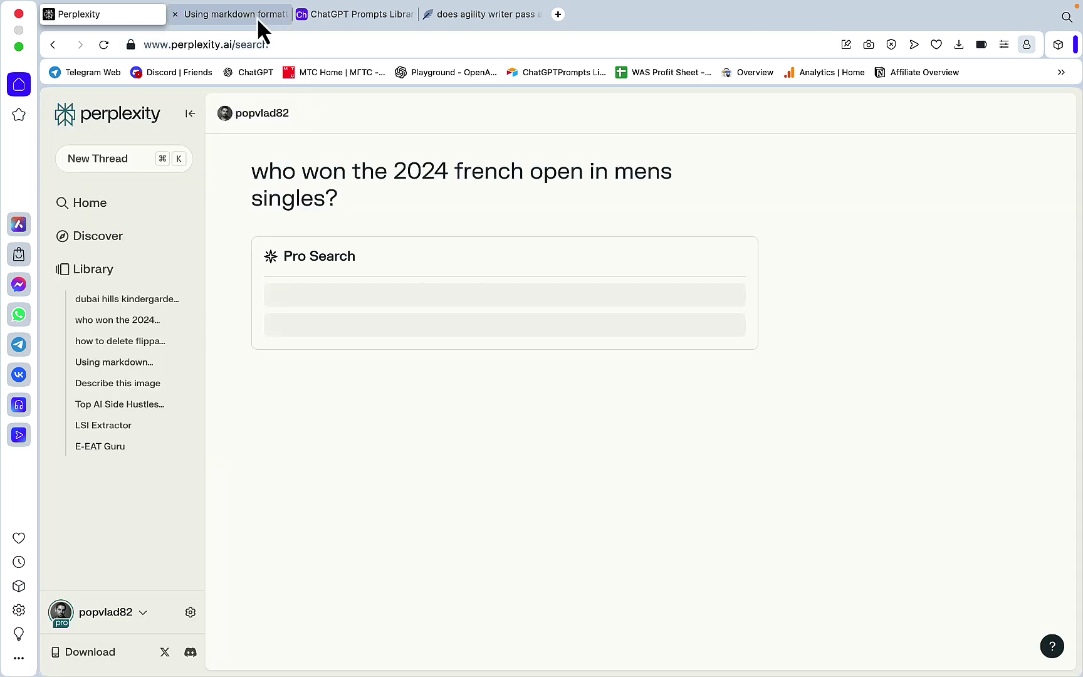
left_click(256, 18)
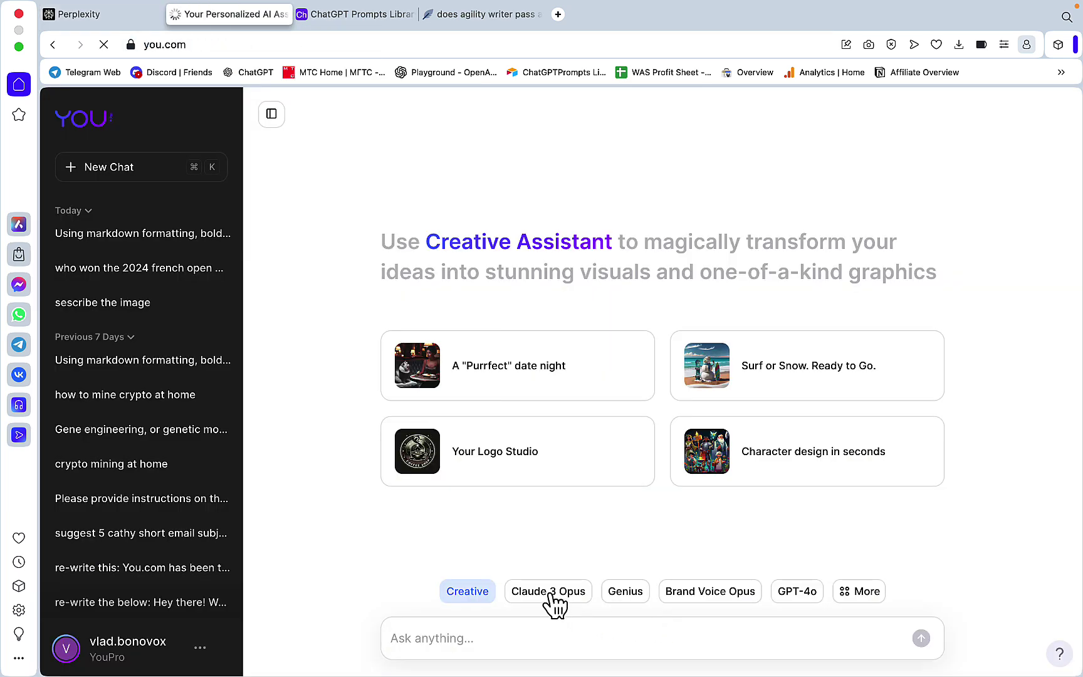
left_click(554, 591)
left_click(430, 635)
type("who won the 2024 french open in mens singles?")
key("Return")
key("ctrl+shift+Tab")
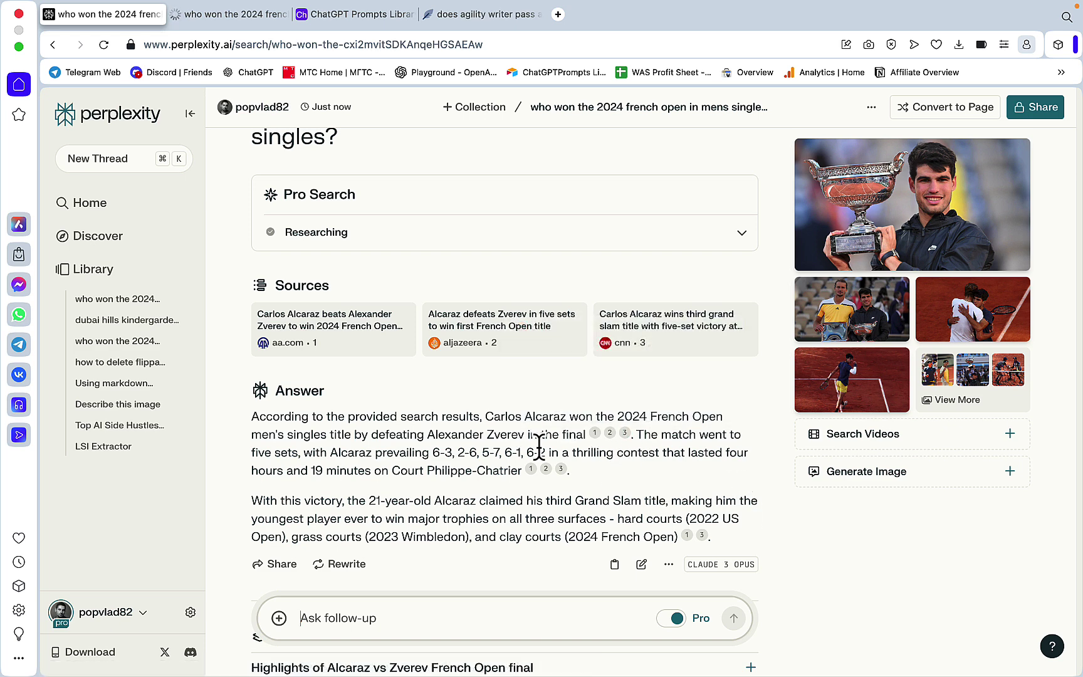
Step: Read Perplexity's Carlos Alcaraz answer and preview its aa.com source card
scroll(688, 486, "down", 1)
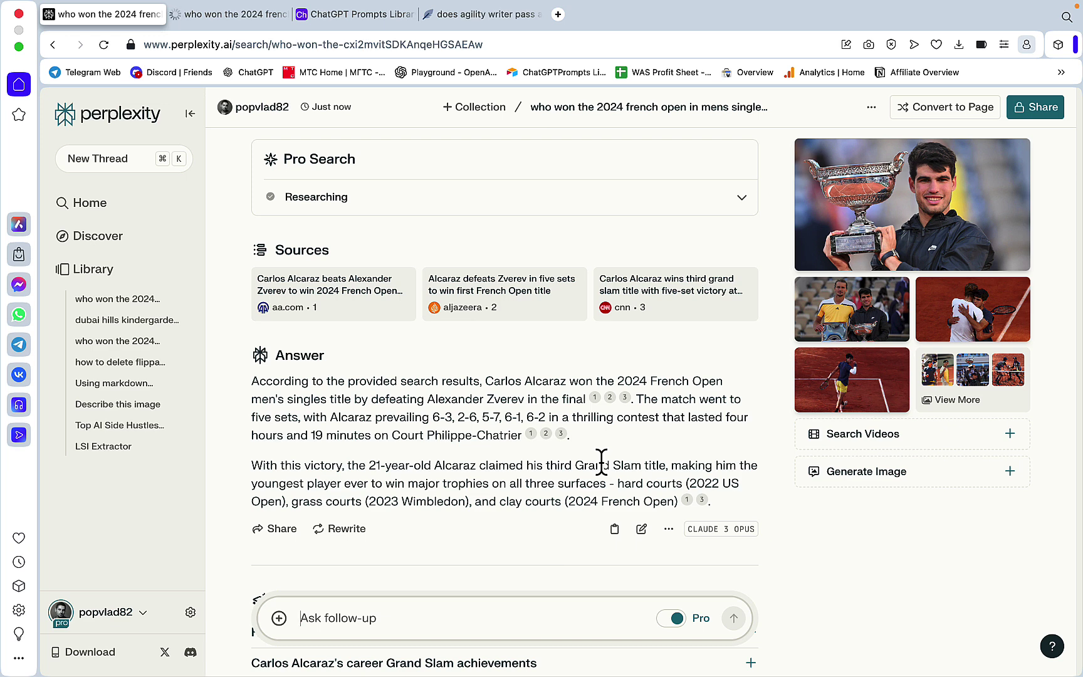
scroll(631, 415, "down", 3)
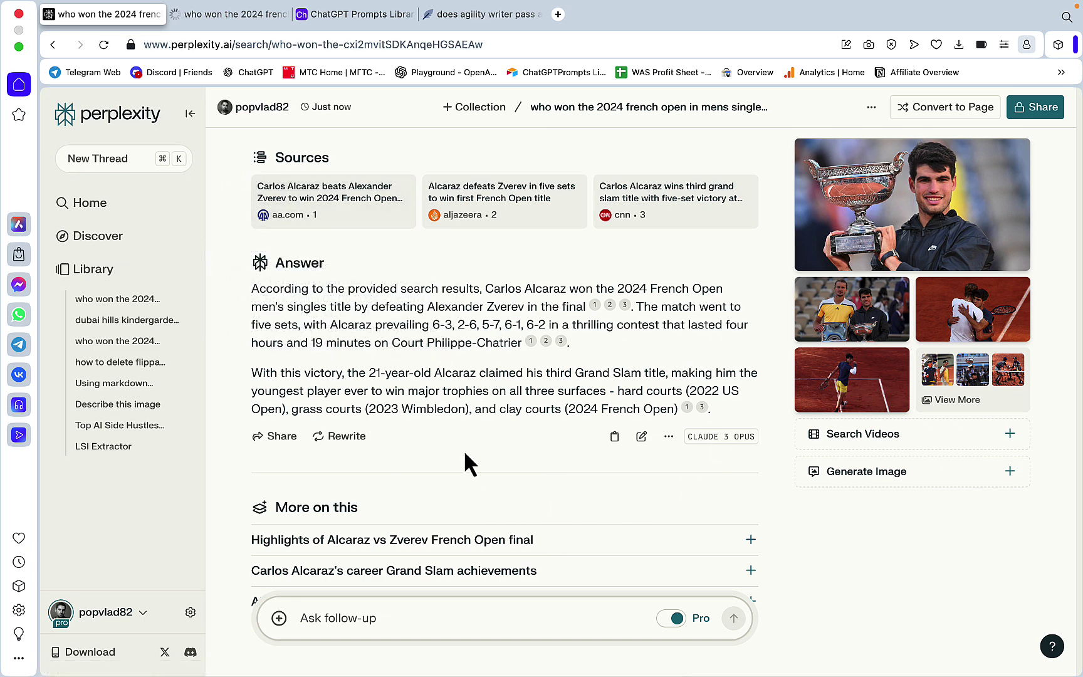
mouse_move(531, 342)
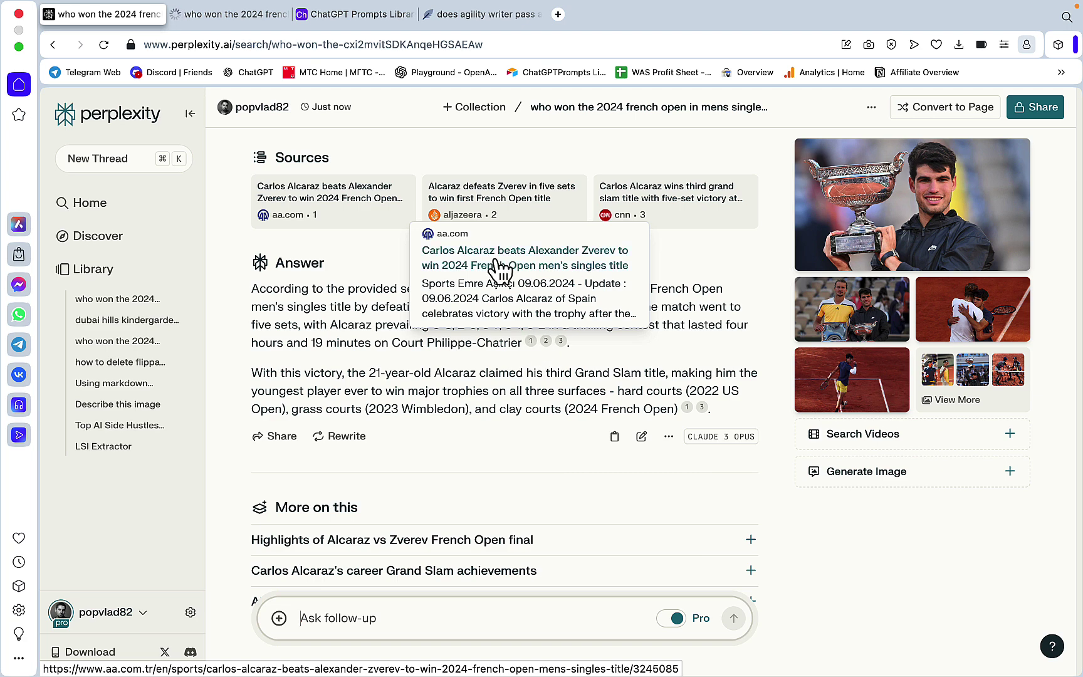
Step: Hide the web results and read through You.com's French Open answer
left_click(229, 14)
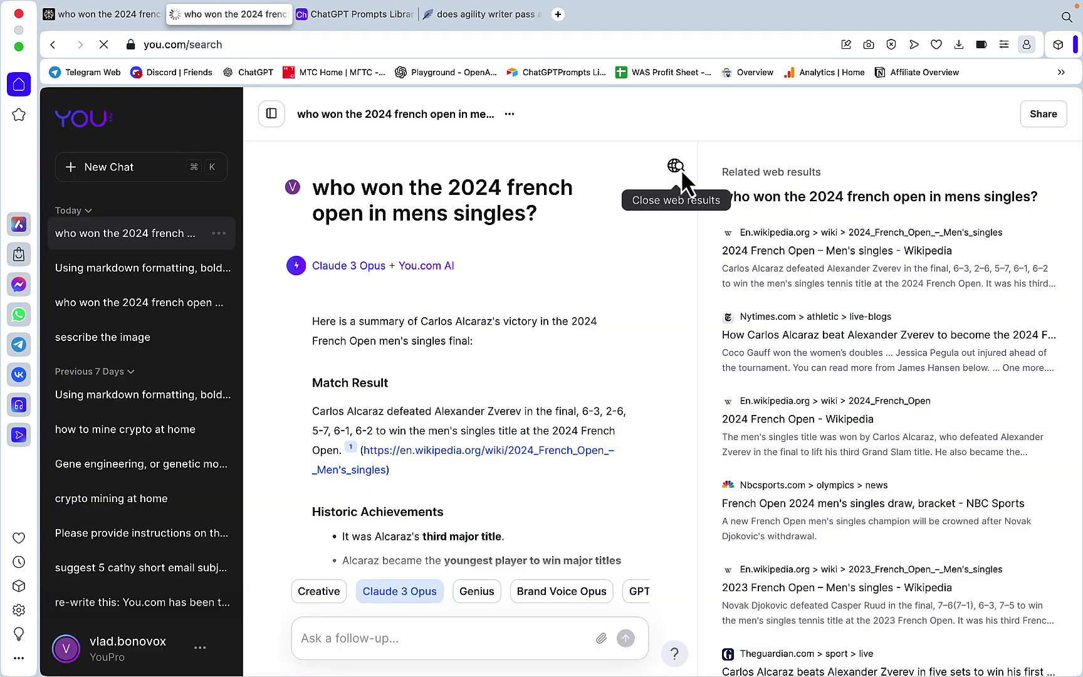
left_click(675, 166)
scroll(725, 295, "down", 2)
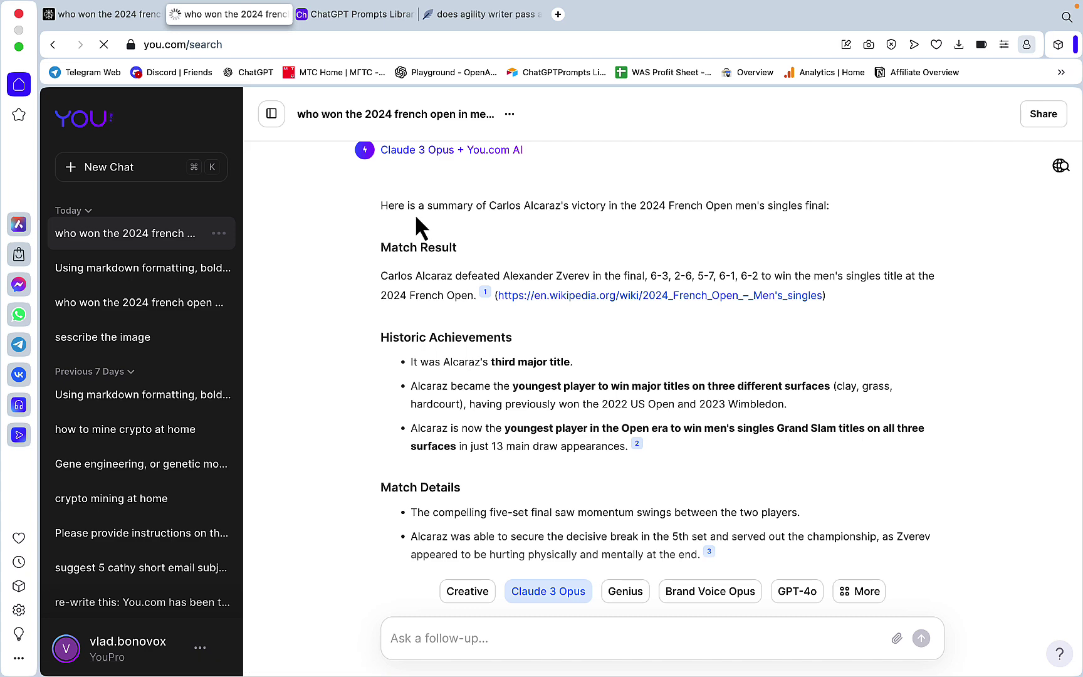
scroll(561, 344, "down", 3)
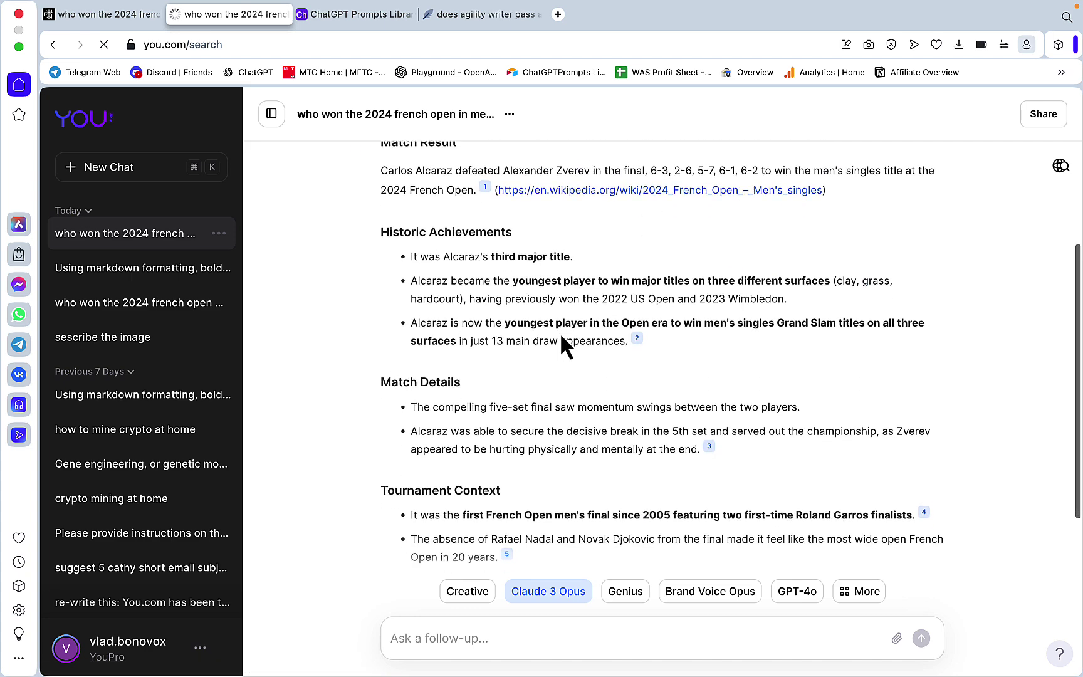
scroll(560, 336, "up", 1)
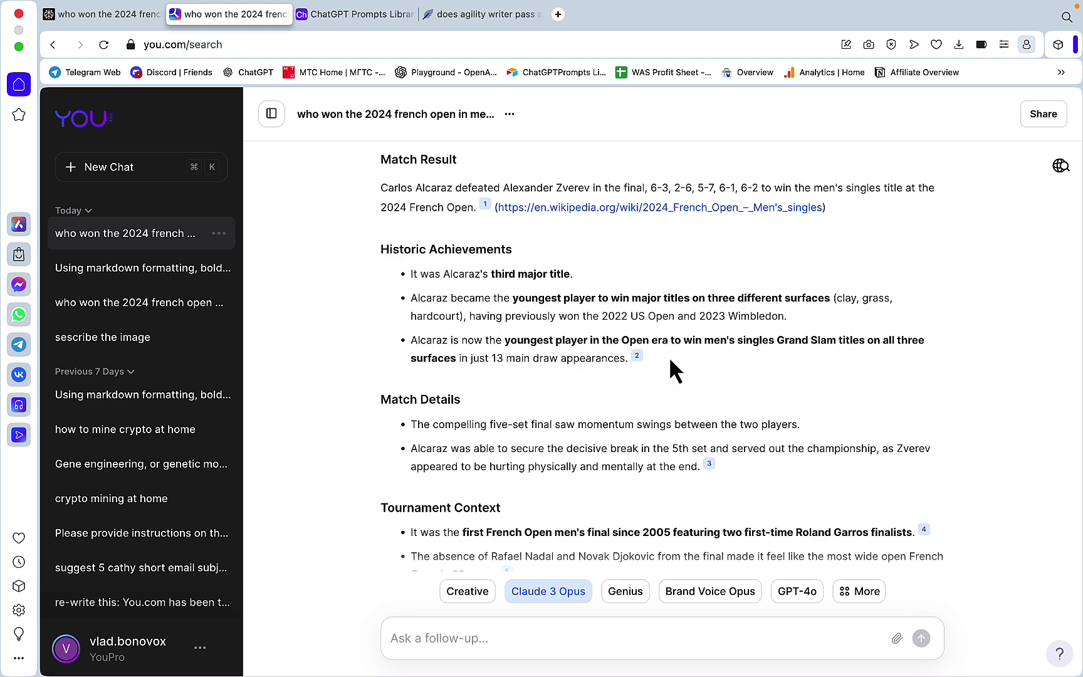
scroll(668, 356, "down", 3)
scroll(582, 347, "down", 3)
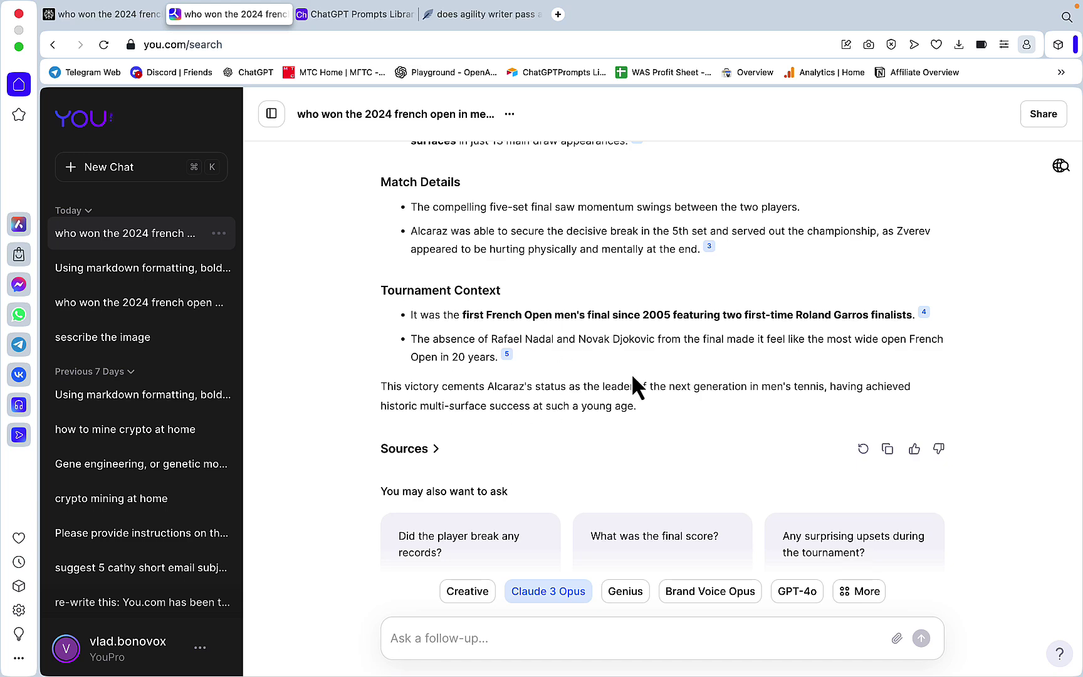
scroll(631, 373, "down", 2)
scroll(631, 372, "up", 4)
scroll(631, 373, "down", 3)
Step: Expand the answer's source list, then briefly show and hide the related web results
left_click(396, 489)
scroll(398, 500, "down", 3)
scroll(627, 401, "up", 2)
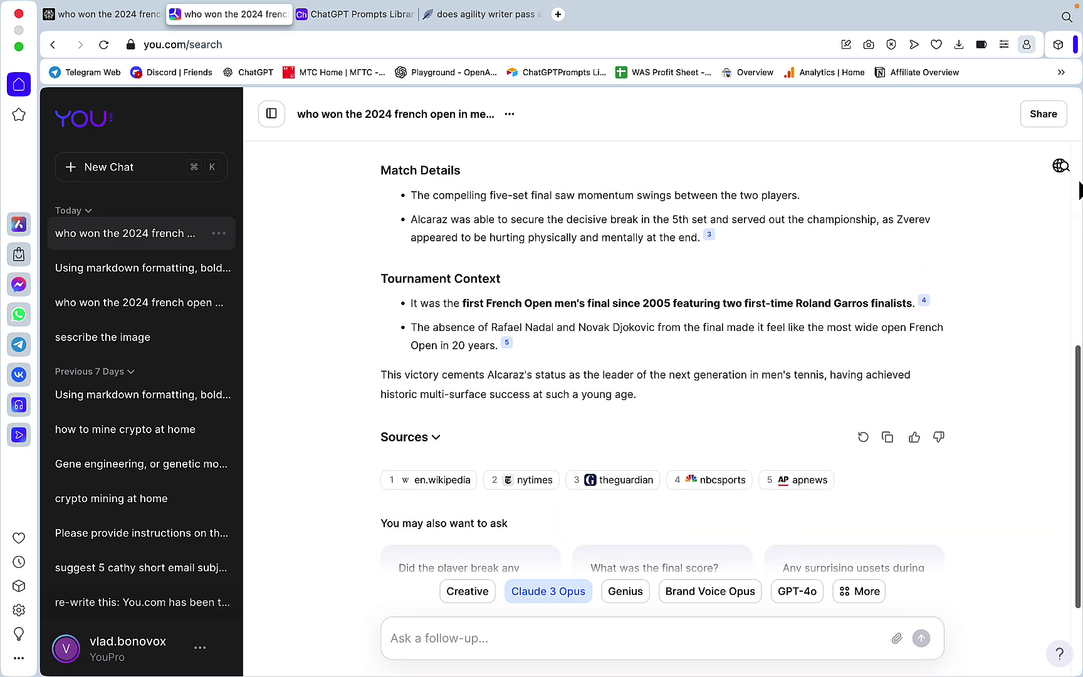
left_click(1060, 166)
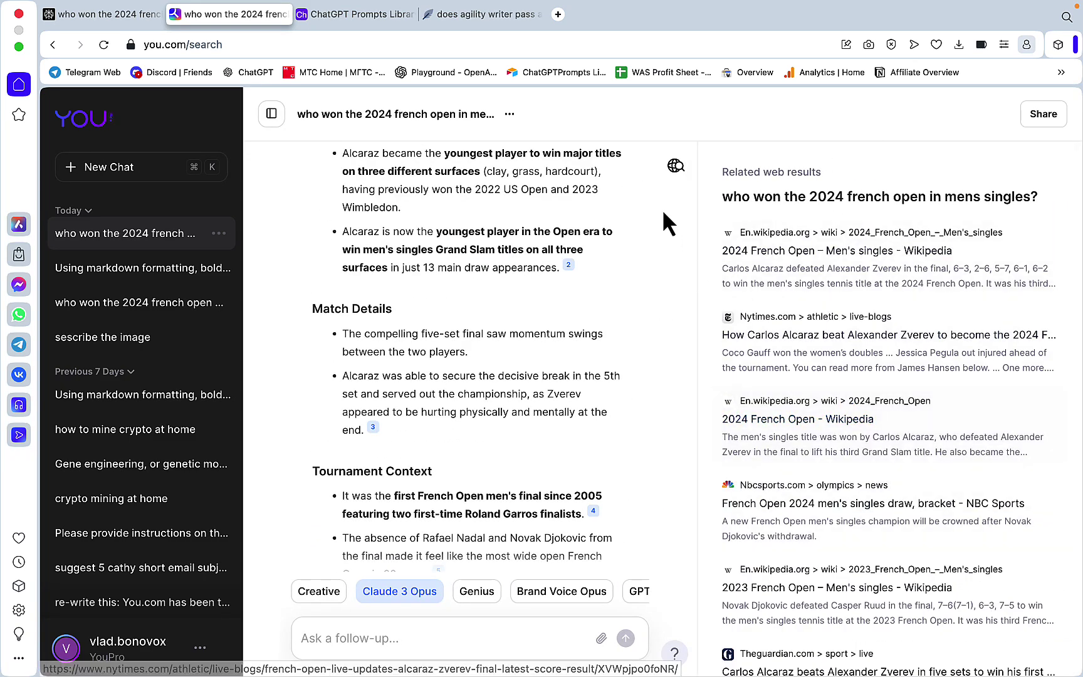
left_click(676, 165)
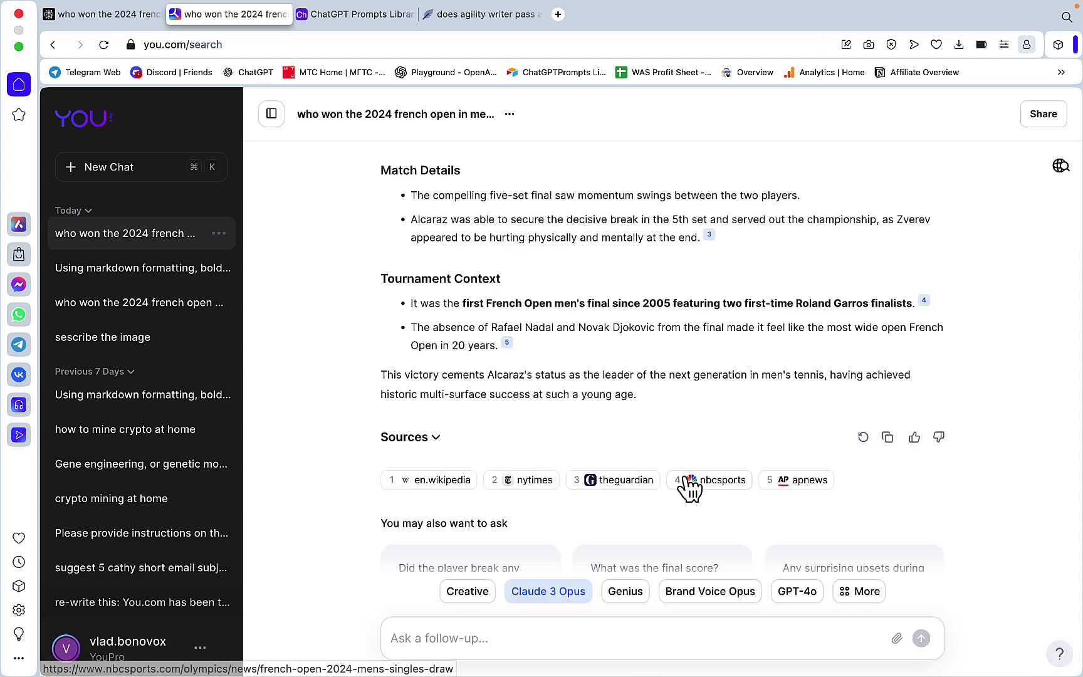
Step: On the P vs Y board, enter Yes in Perplexity AI's Accuracy cell and move to YOU.COM's
mouse_move(678, 649)
left_click(907, 645)
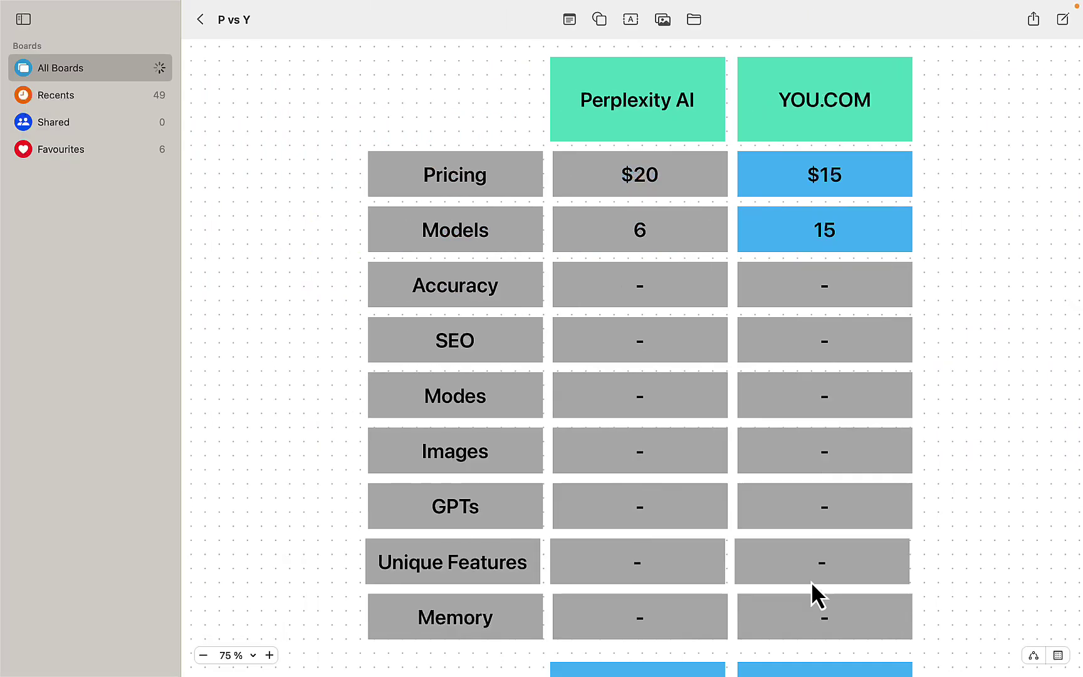
double_click(641, 286)
type("Yes")
left_click(822, 301)
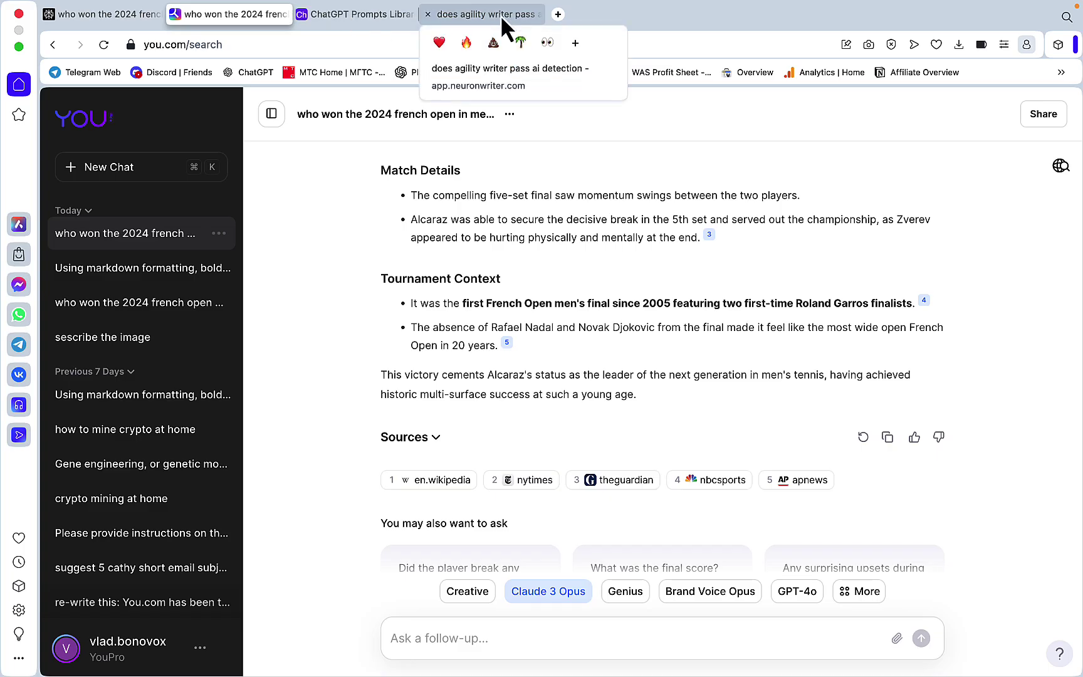
Step: Open and select row 59's 1-Click SEO Command 1 prompt in the ChatGPT Prompts Library
key("ctrl+shift+Tab")
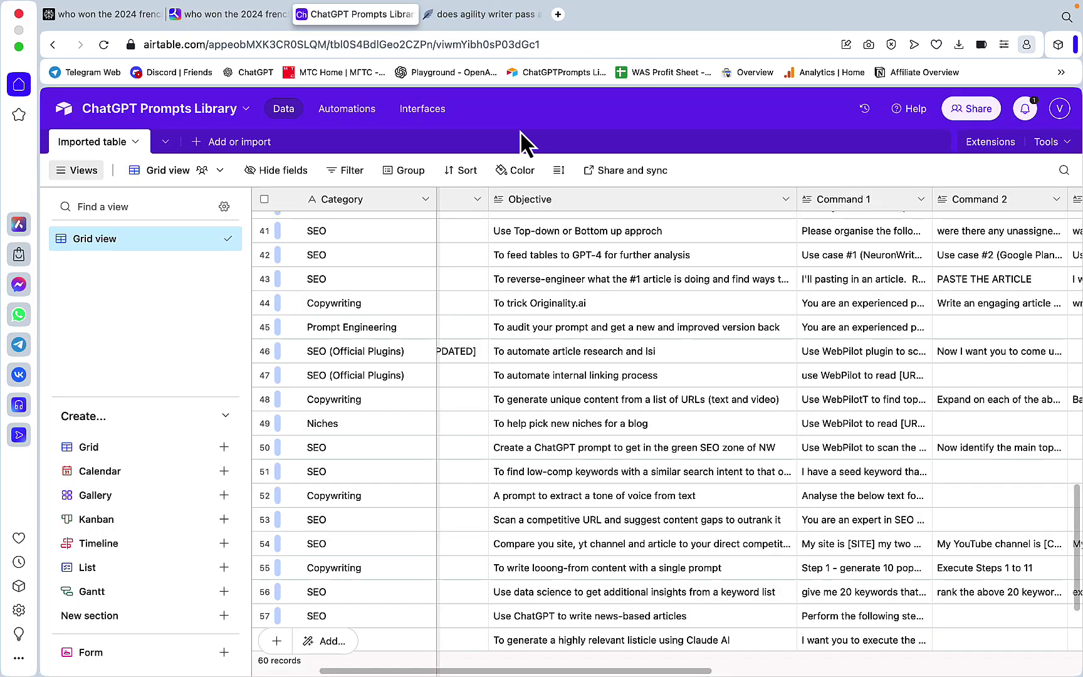
scroll(670, 333, "down", 5)
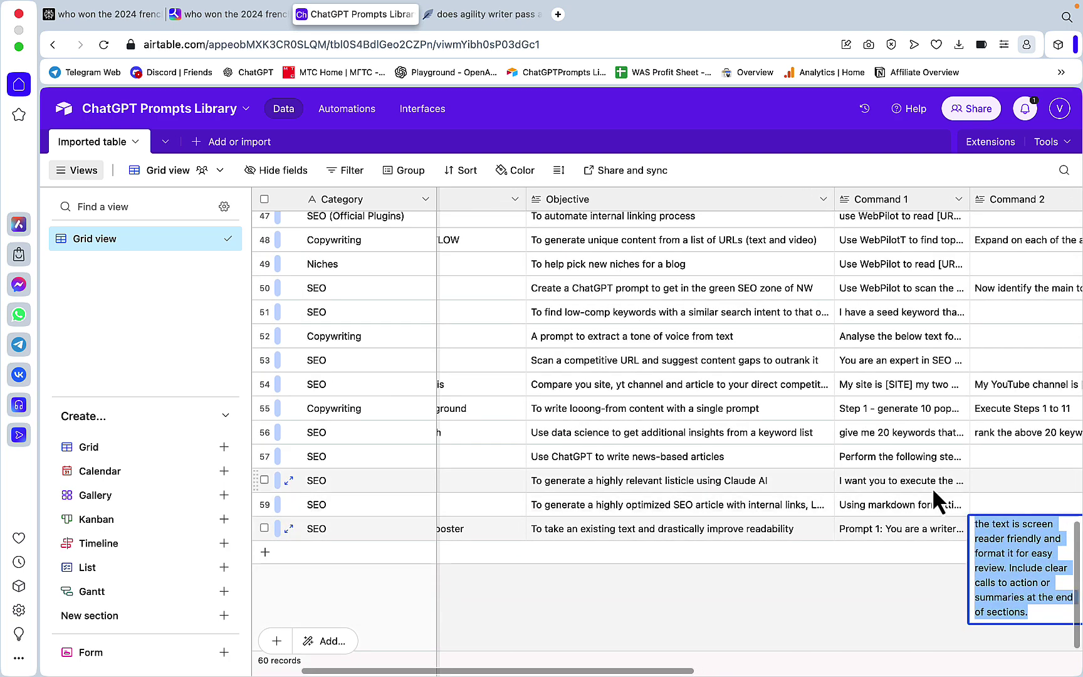
left_click(894, 589)
scroll(815, 564, "left", 3)
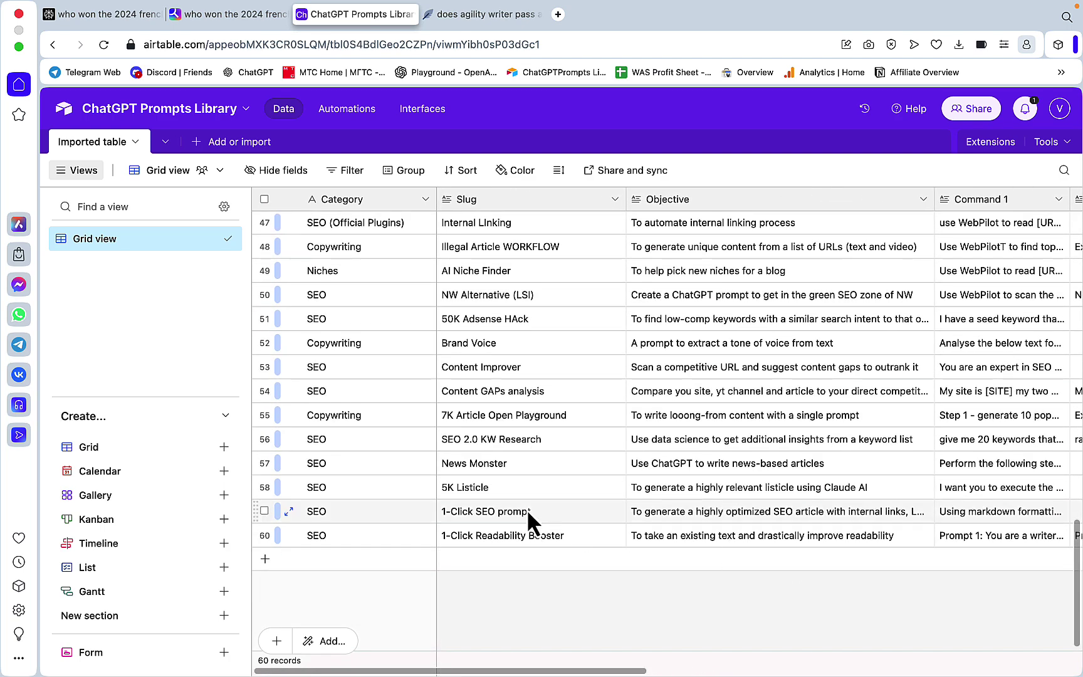
left_click(514, 510)
scroll(693, 513, "right", 3)
scroll(693, 513, "right", 2)
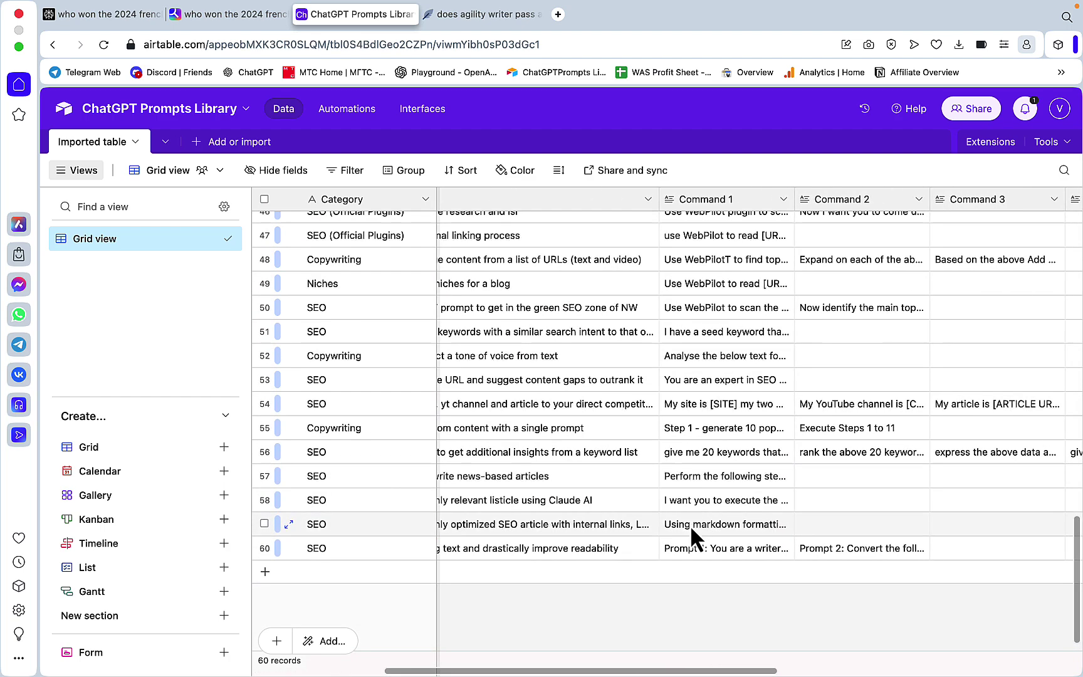
double_click(691, 524)
key("ctrl+a")
left_click(461, 15)
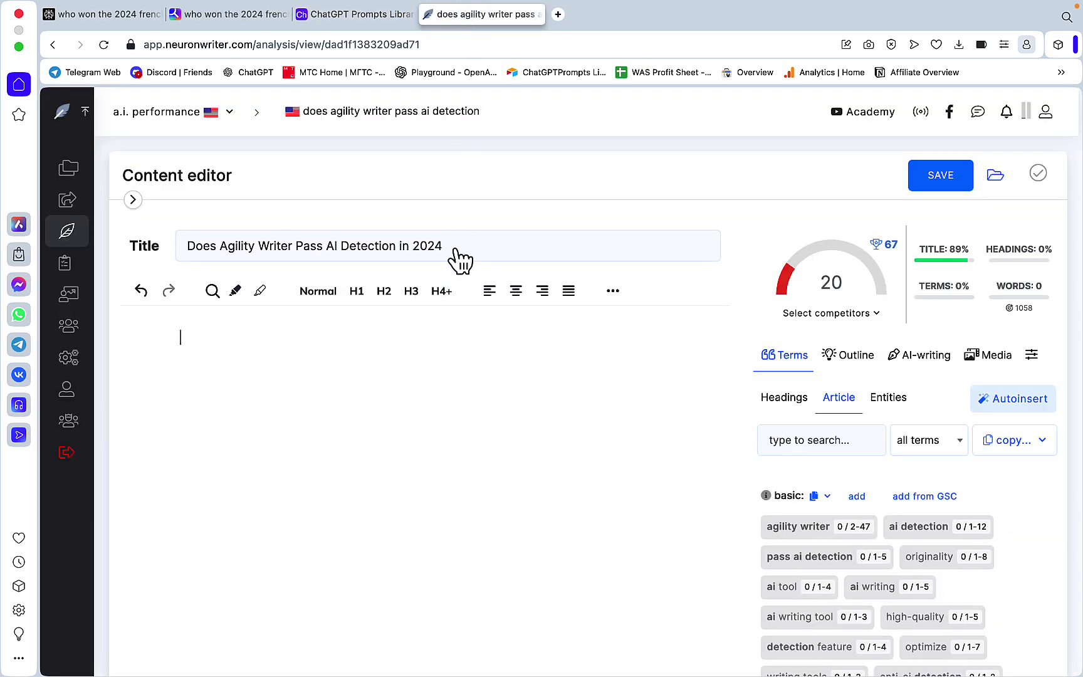
Step: Start a new Perplexity thread with links.txt from the Desktop attached
left_click(118, 17)
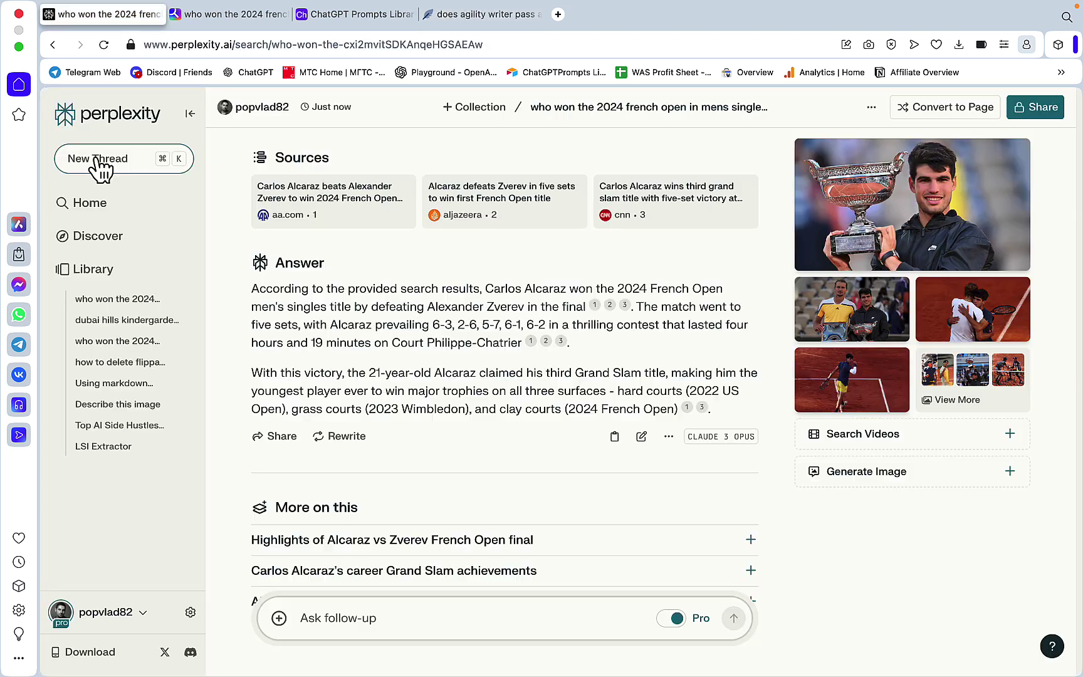
left_click(101, 166)
left_click(380, 407)
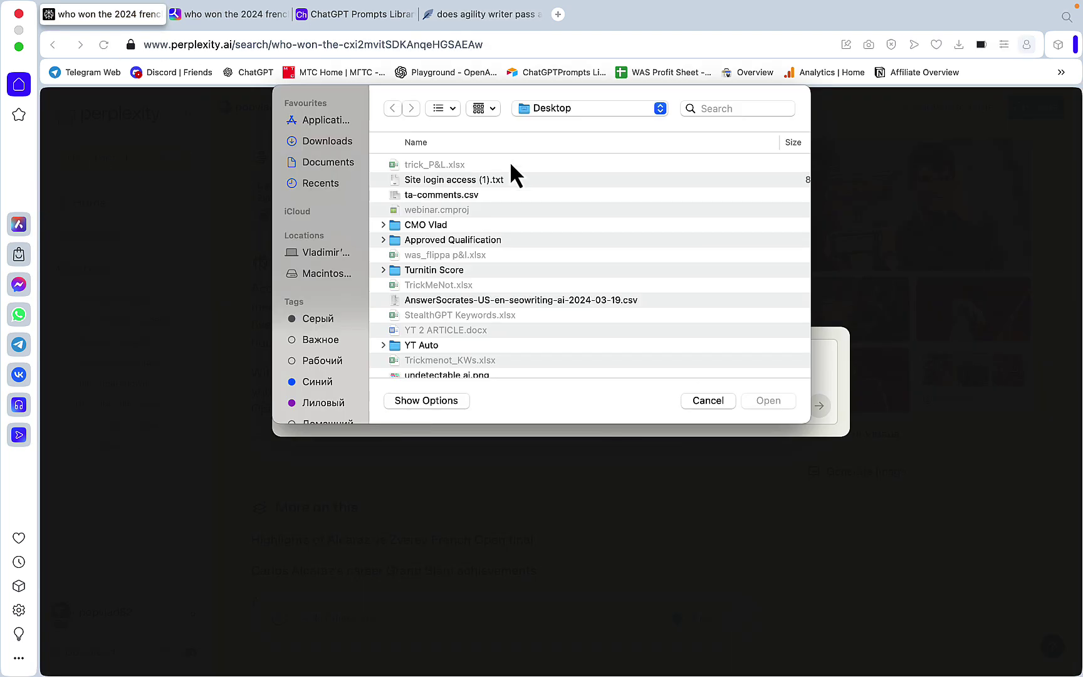
scroll(484, 220, "down", 5)
left_click(476, 259)
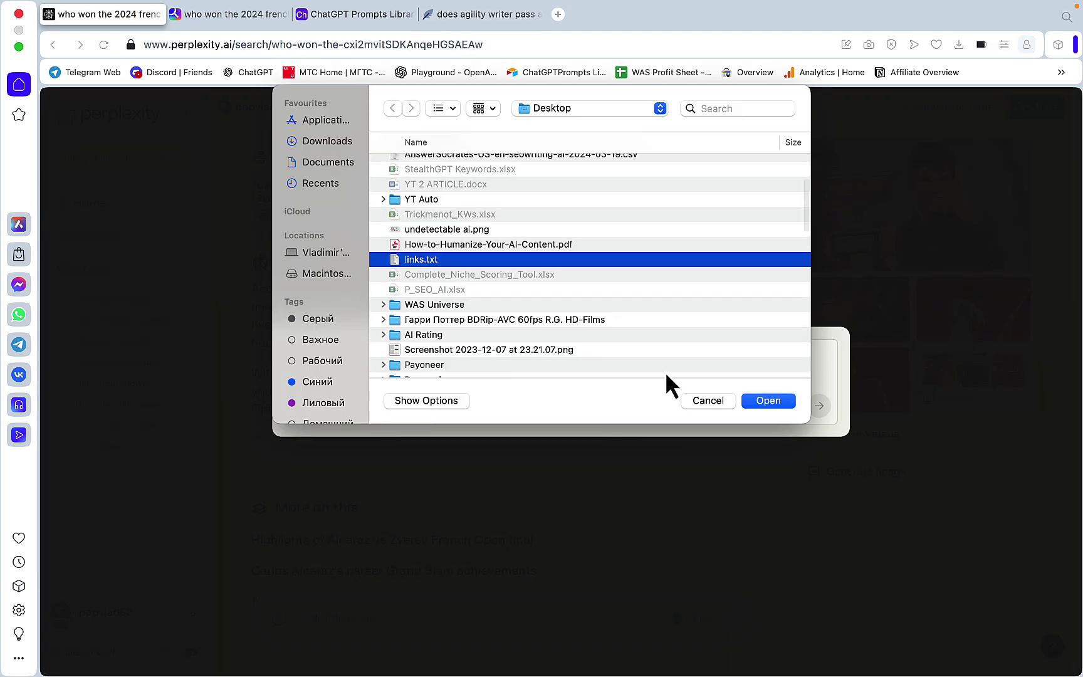
left_click(766, 400)
Step: Paste and submit the Agility Writer article prompt, then start a new You.com chat
left_click(339, 357)
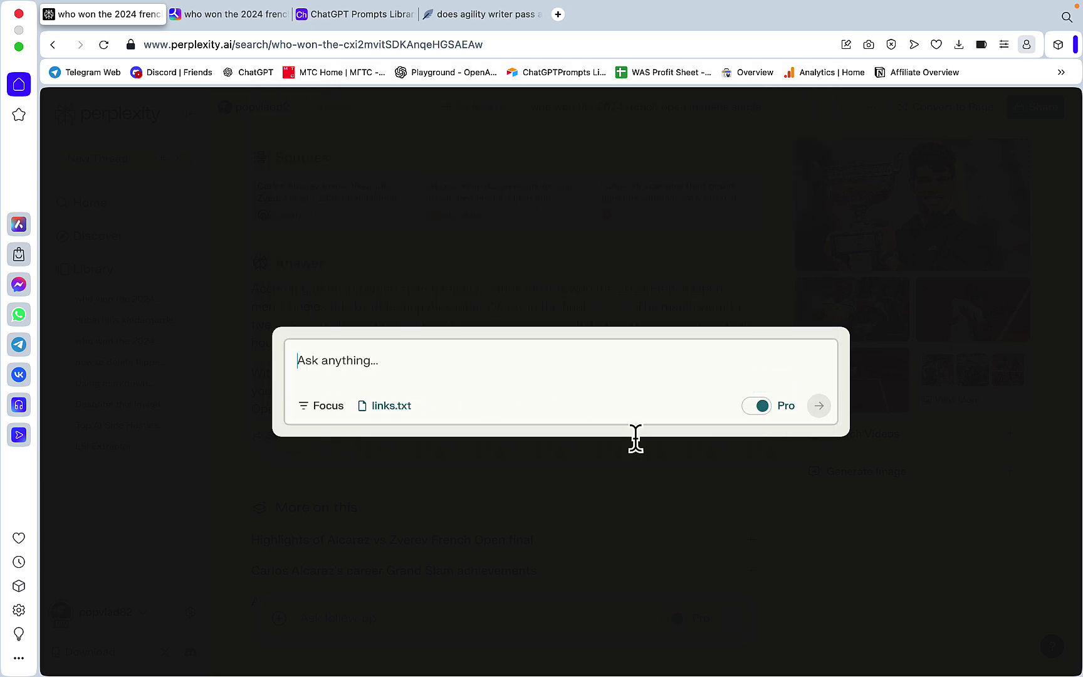
key("super+v")
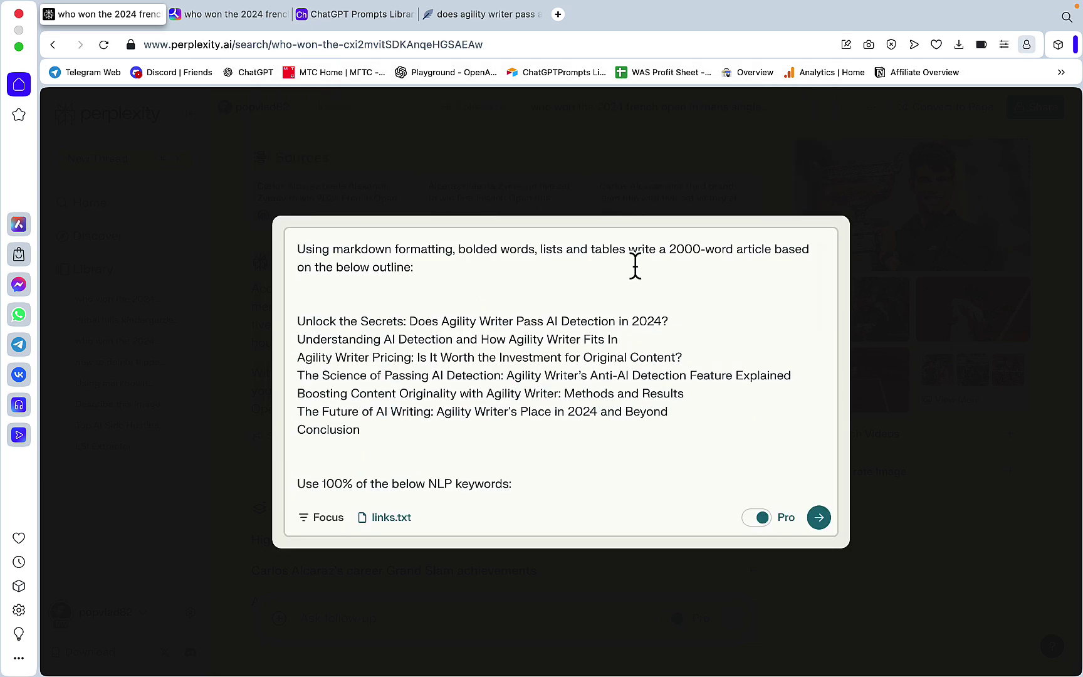
scroll(645, 338, "down", 2)
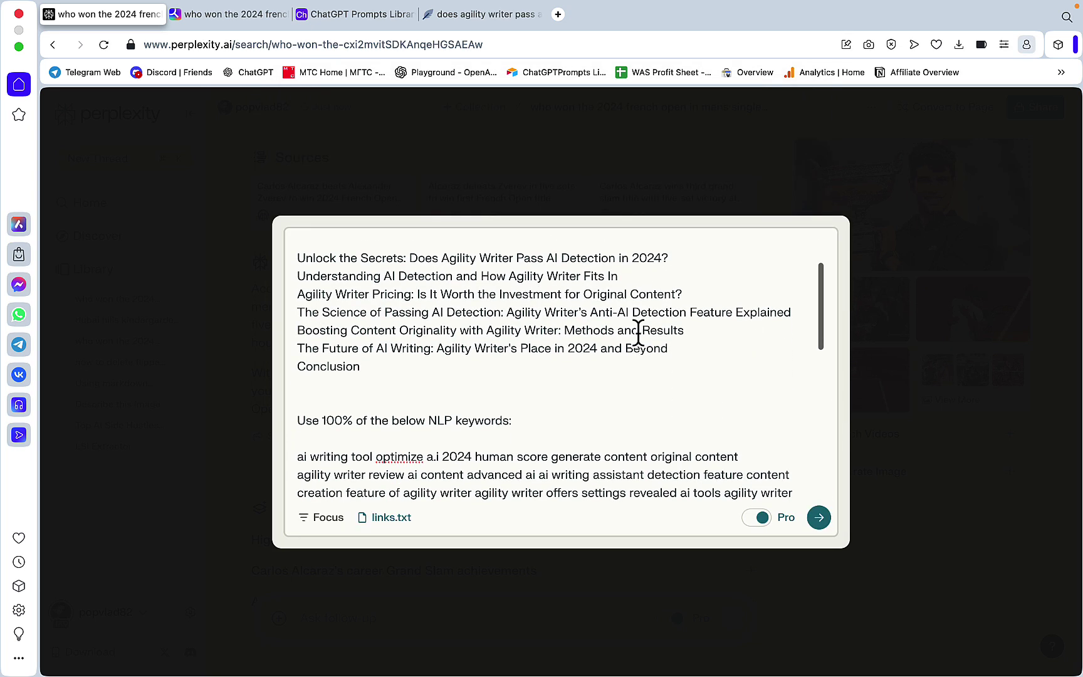
scroll(674, 370, "down", 3)
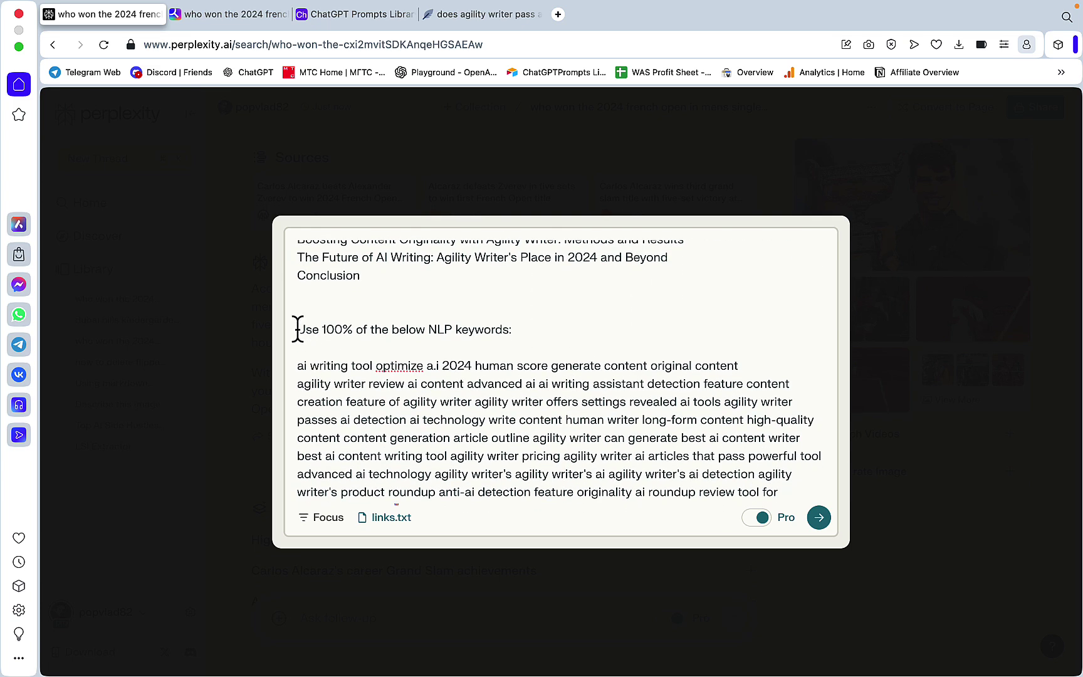
scroll(577, 351, "down", 5)
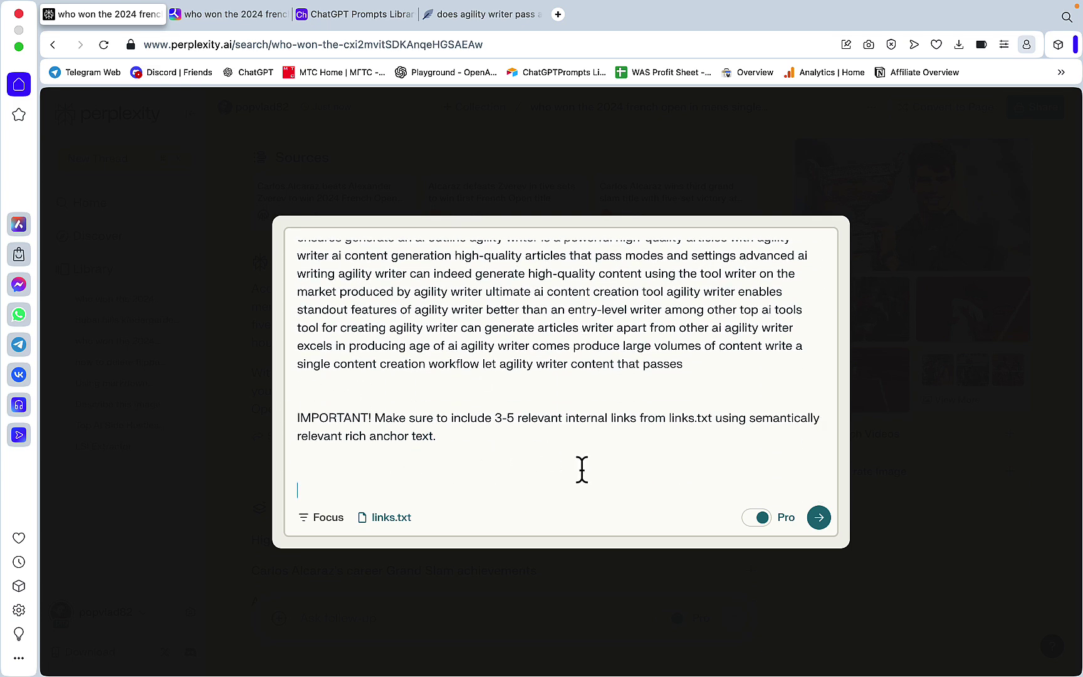
left_click(818, 517)
left_click(258, 25)
left_click(133, 179)
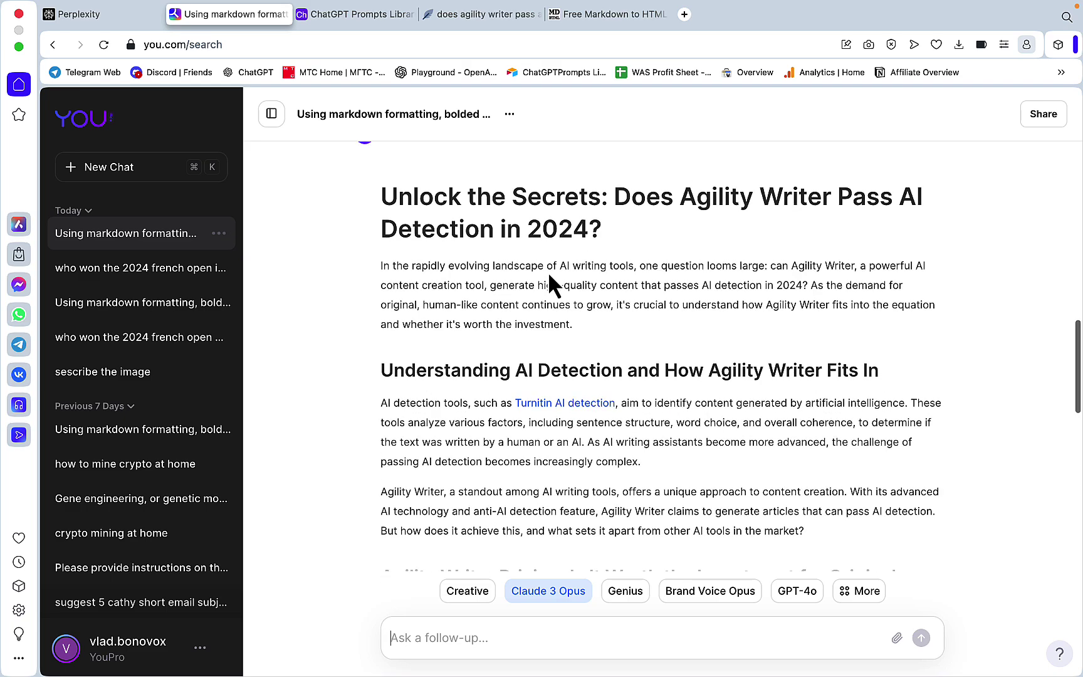
Step: Scroll through the You.com answer to review the full article before converting it
scroll(547, 272, "down", 2)
scroll(547, 271, "down", 2)
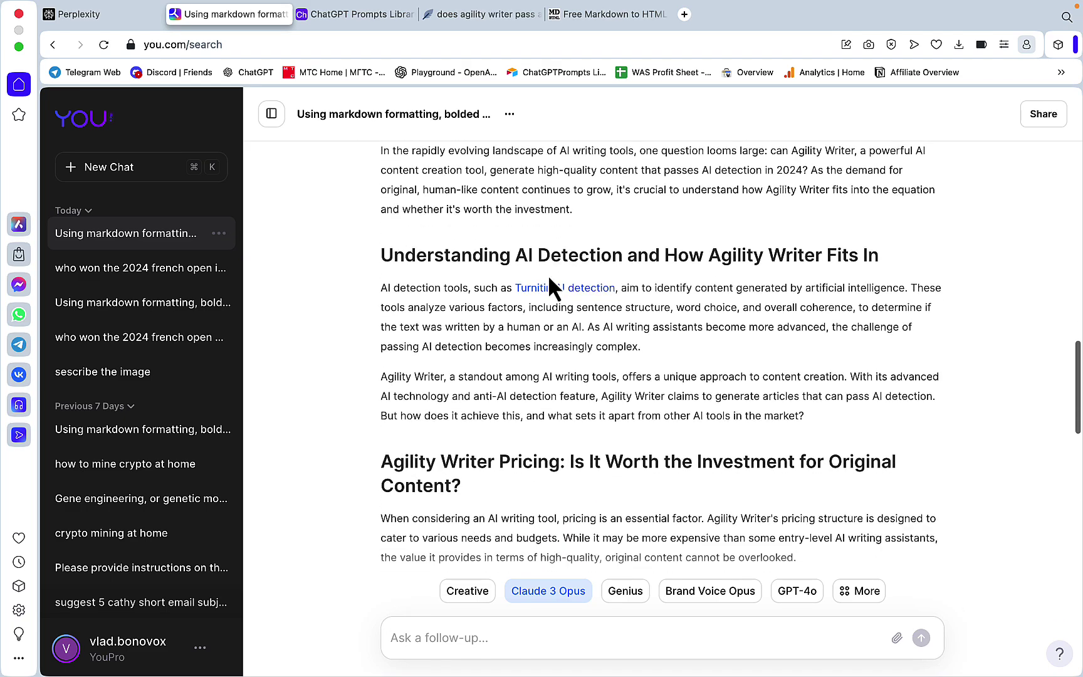
scroll(629, 327, "down", 15)
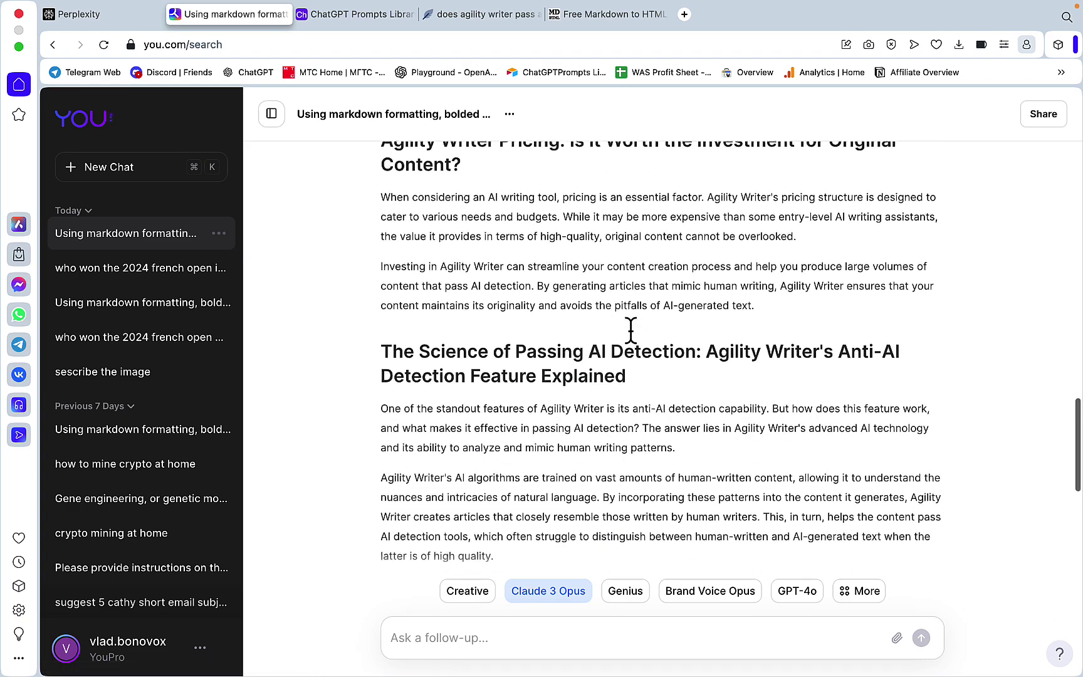
scroll(631, 331, "down", 15)
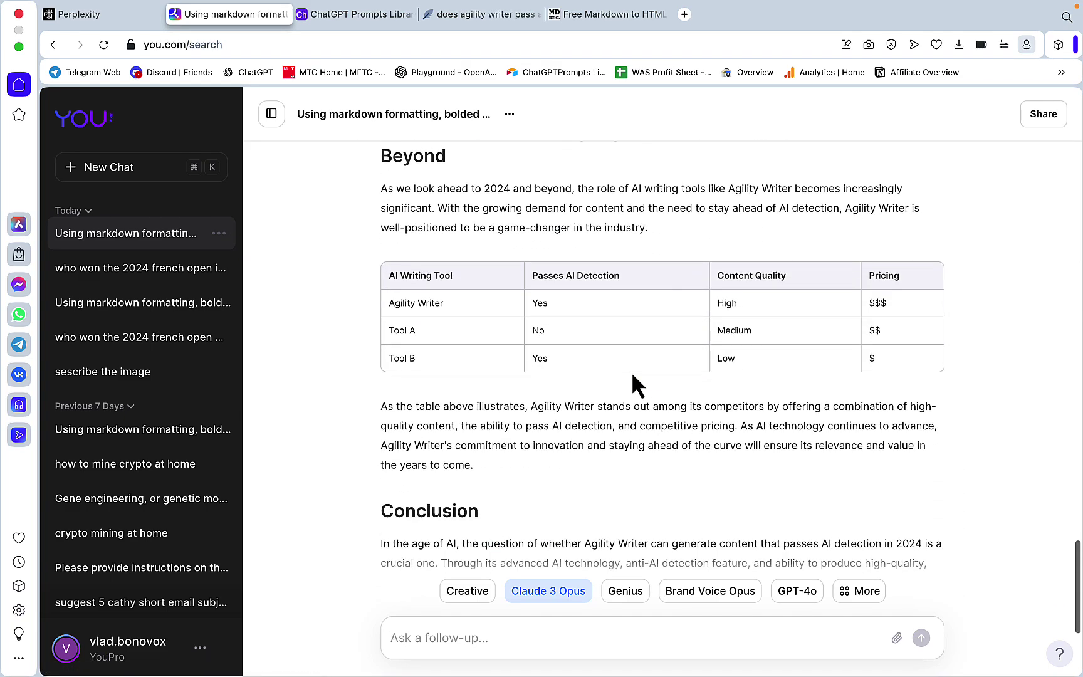
scroll(631, 371, "down", 2)
scroll(577, 413, "up", 20)
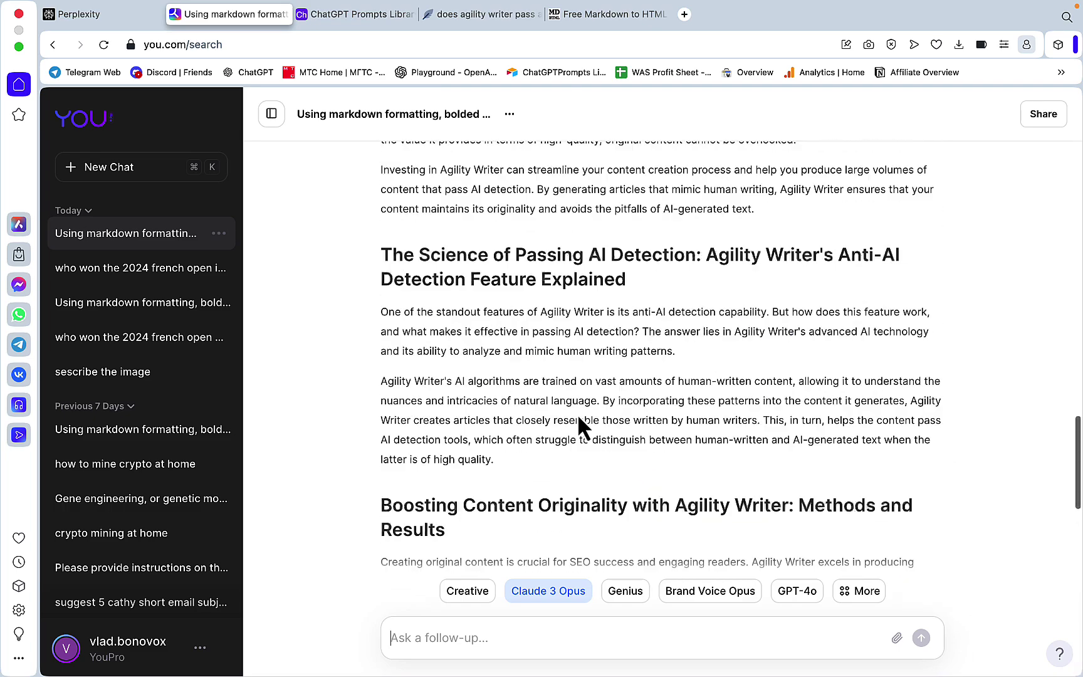
scroll(564, 414, "down", 20)
scroll(696, 450, "down", 12)
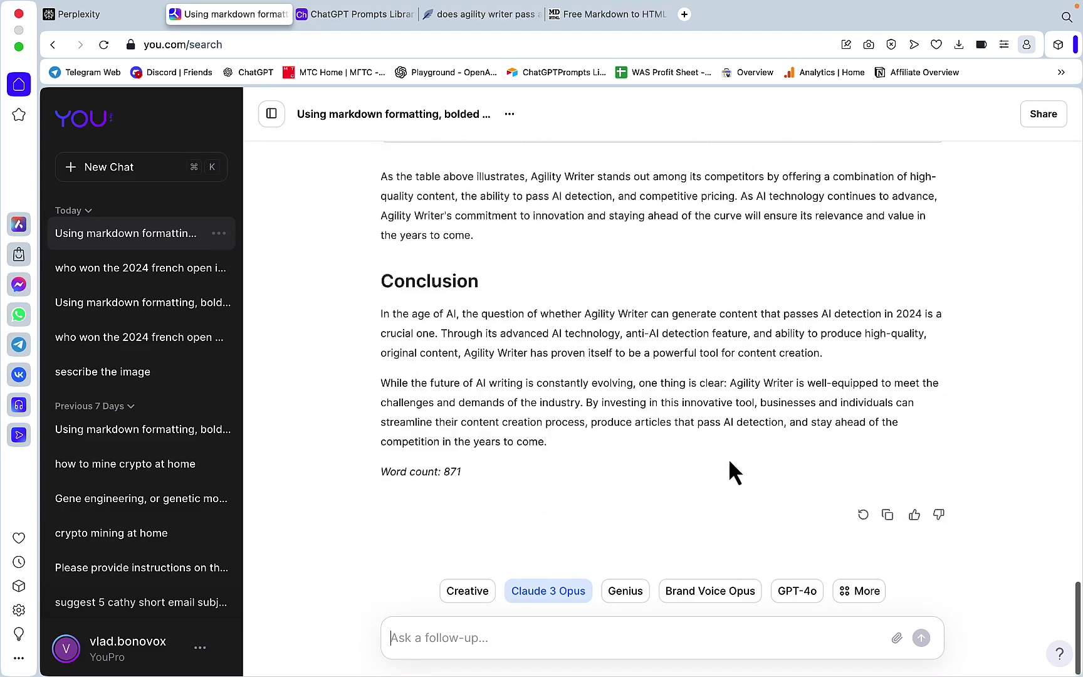
Step: Convert the You.com article from Markdown into NeuronWriter, where it scores 71 at 815 words
key("super+5")
left_click(273, 403)
key("super+v")
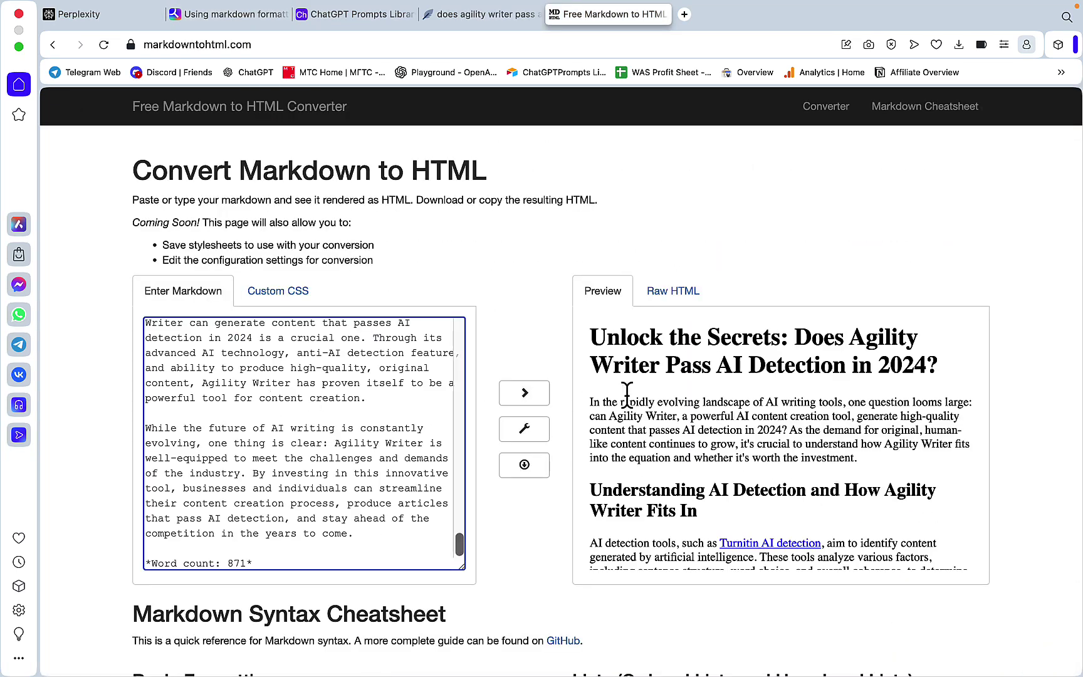
key("super+4")
scroll(337, 410, "up", 20)
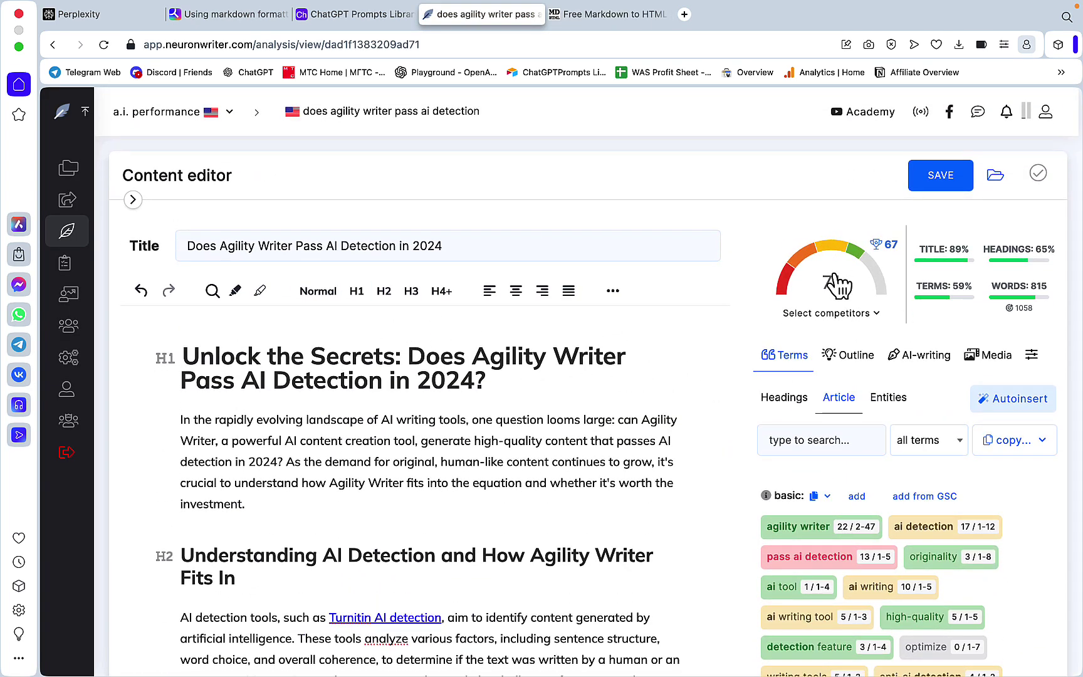
mouse_move(1015, 305)
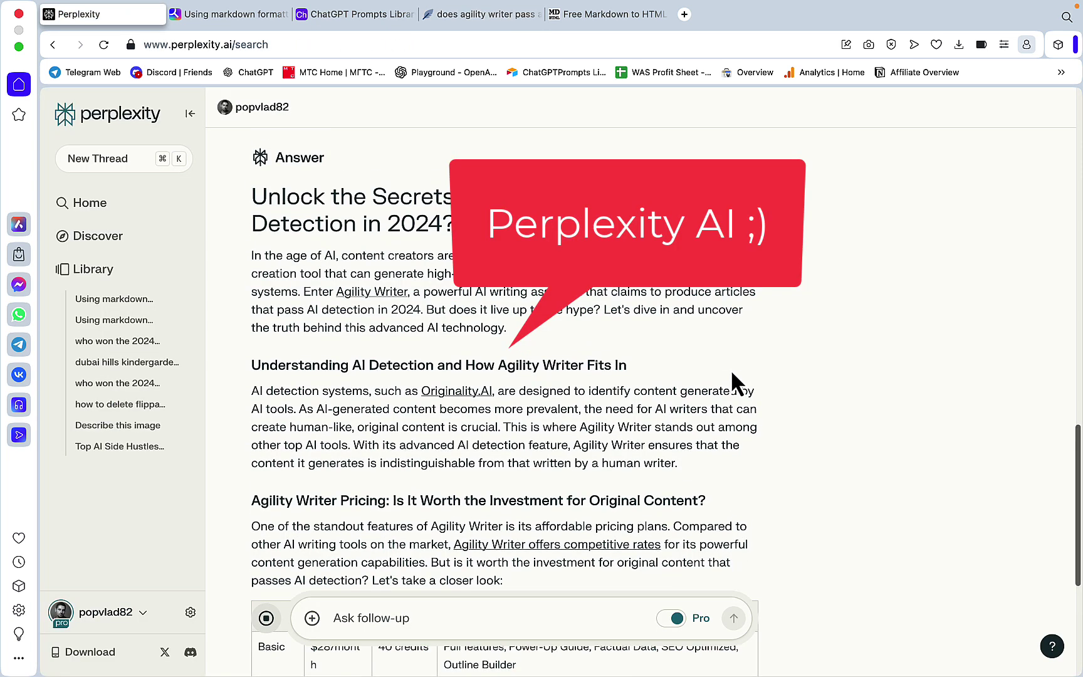
scroll(732, 374, "up", 1)
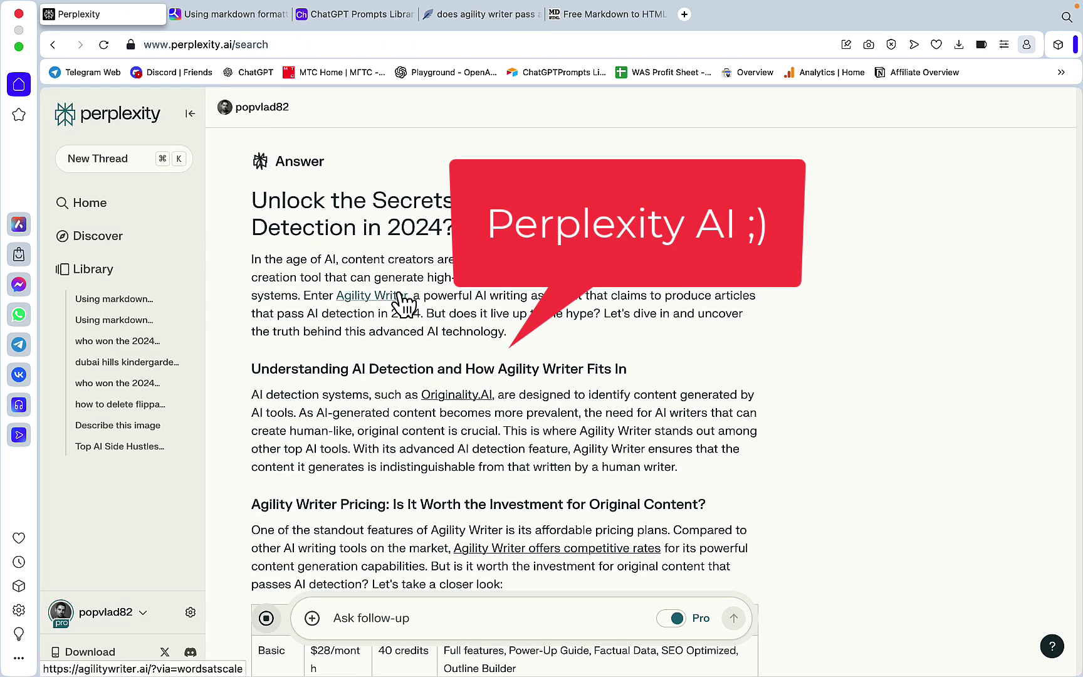
Step: Copy Perplexity's answer into the Markdown converter and delete its citation links
scroll(674, 456, "down", 10)
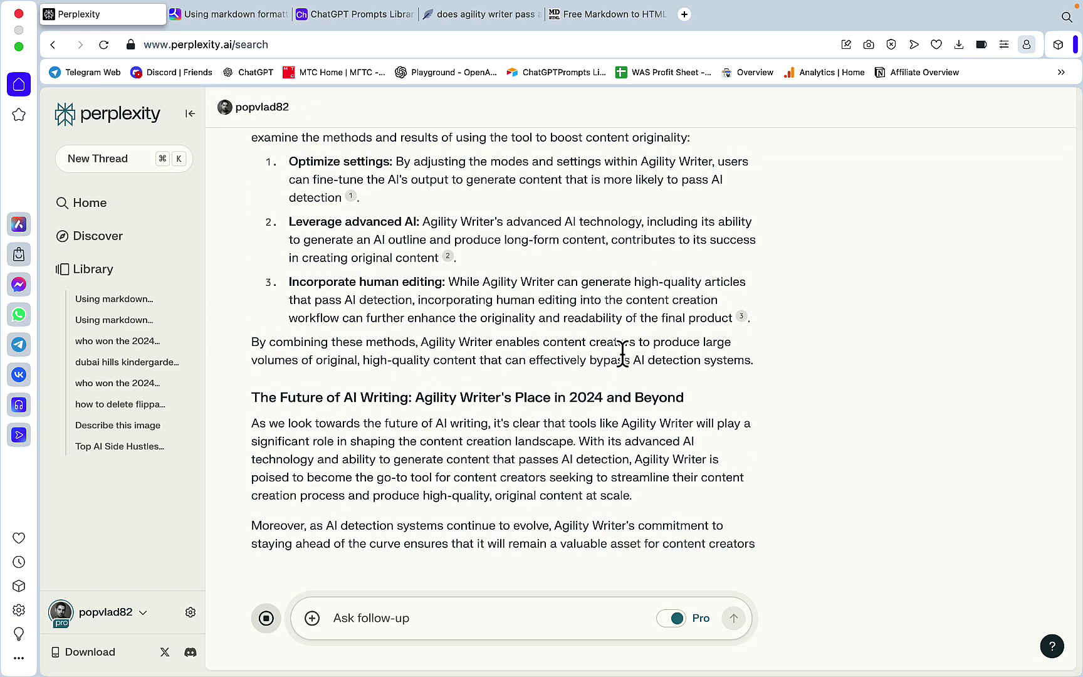
left_click(615, 372)
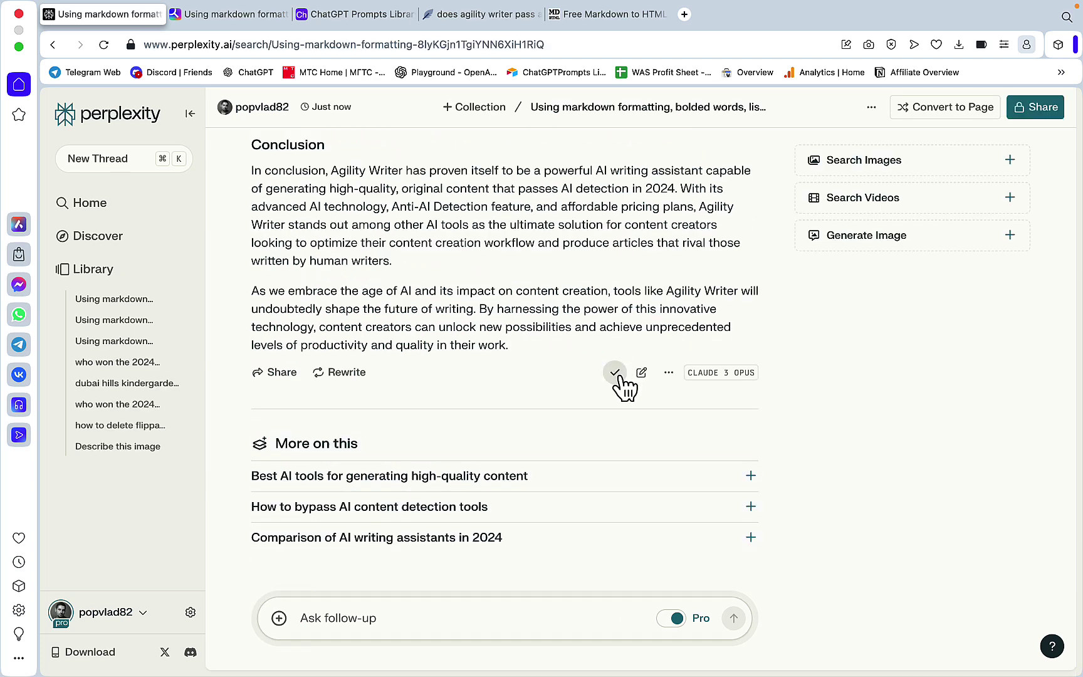
left_click(591, 22)
key("super+v")
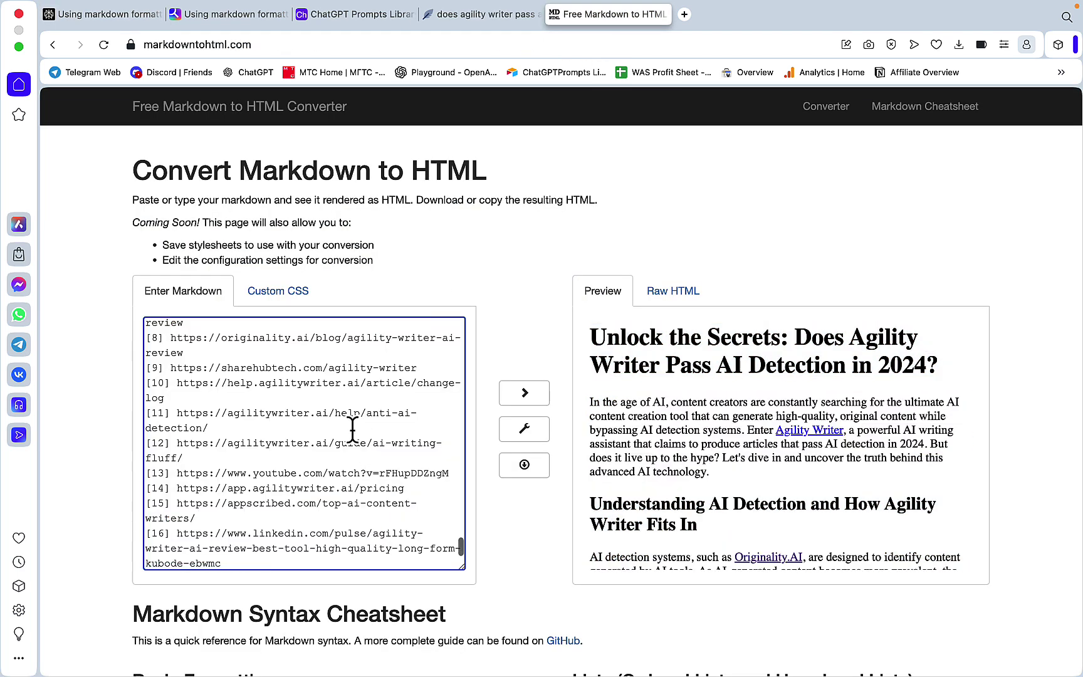
scroll(285, 388, "up", 3)
scroll(282, 383, "up", 5)
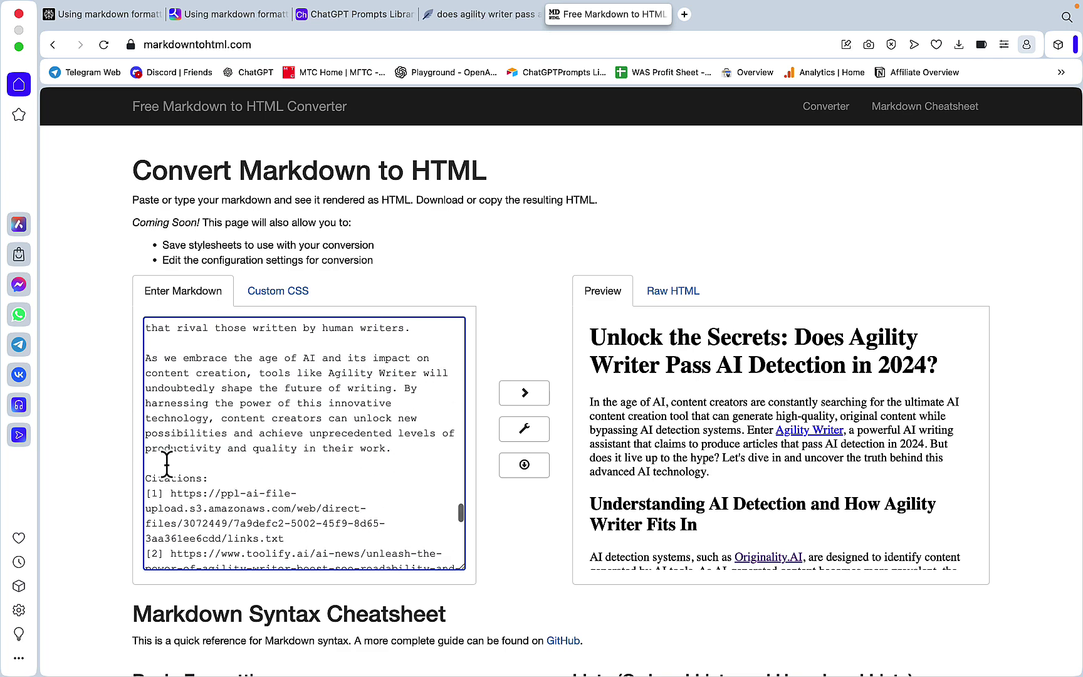
left_click_drag(145, 478, 252, 632)
key("BackSpace")
scroll(251, 633, "down", 5)
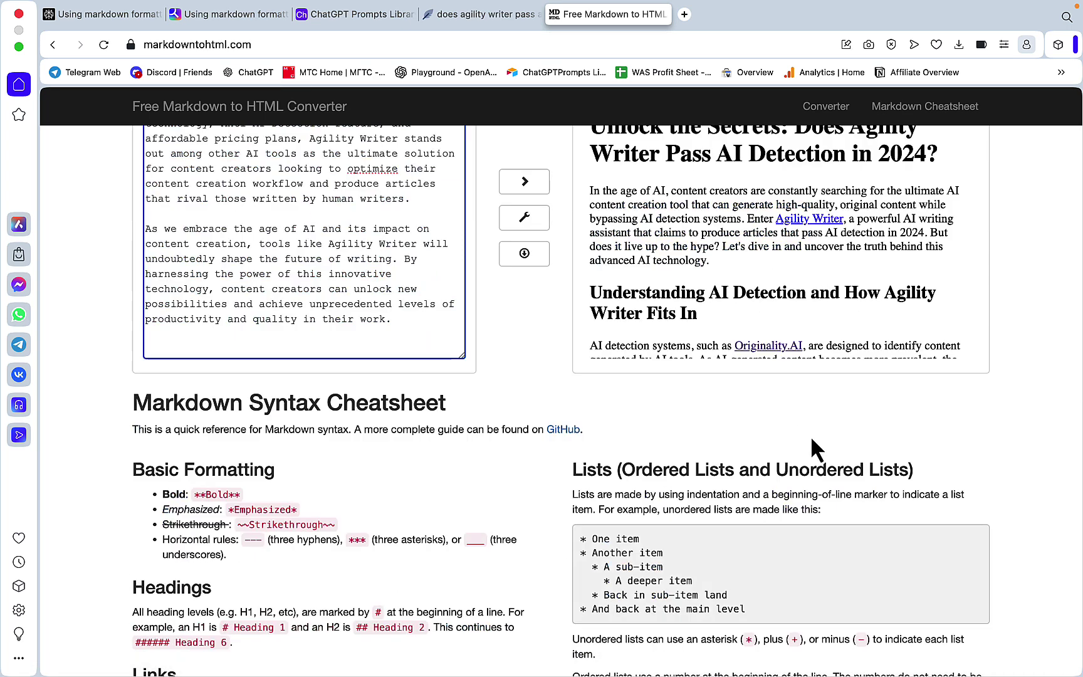
scroll(877, 278, "down", 10)
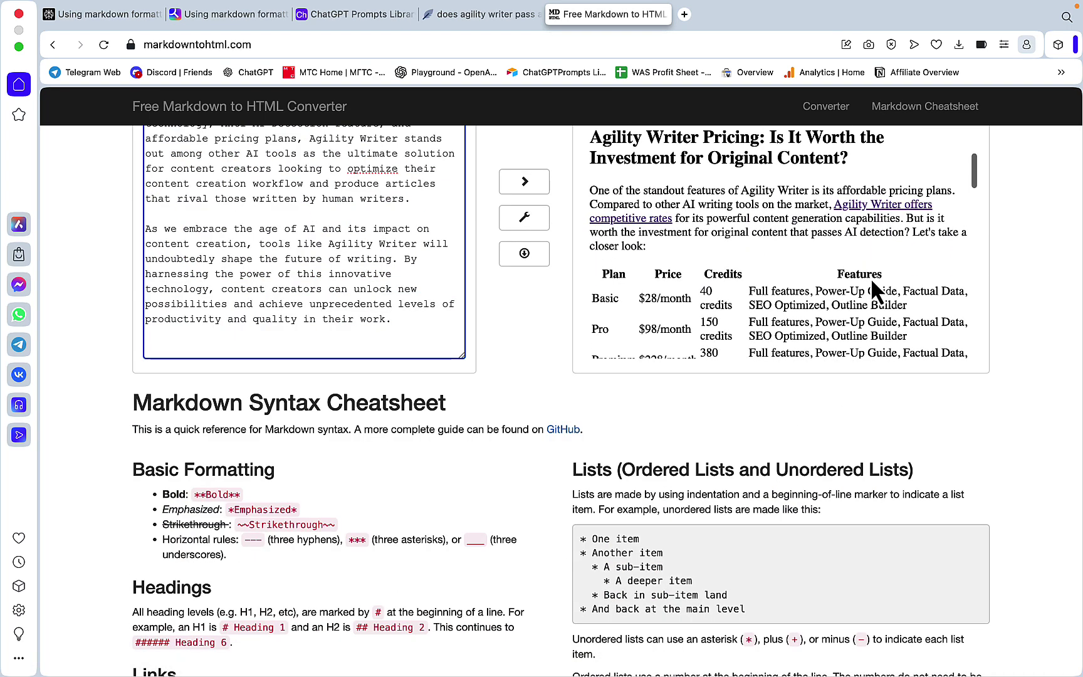
scroll(819, 254, "up", 3)
Step: Replace the old You.com text in NeuronWriter with the Perplexity article, scoring 76 at 812 words
key("ctrl+shift+Tab")
key("ctrl+a")
key("BackSpace")
key("ctrl+v")
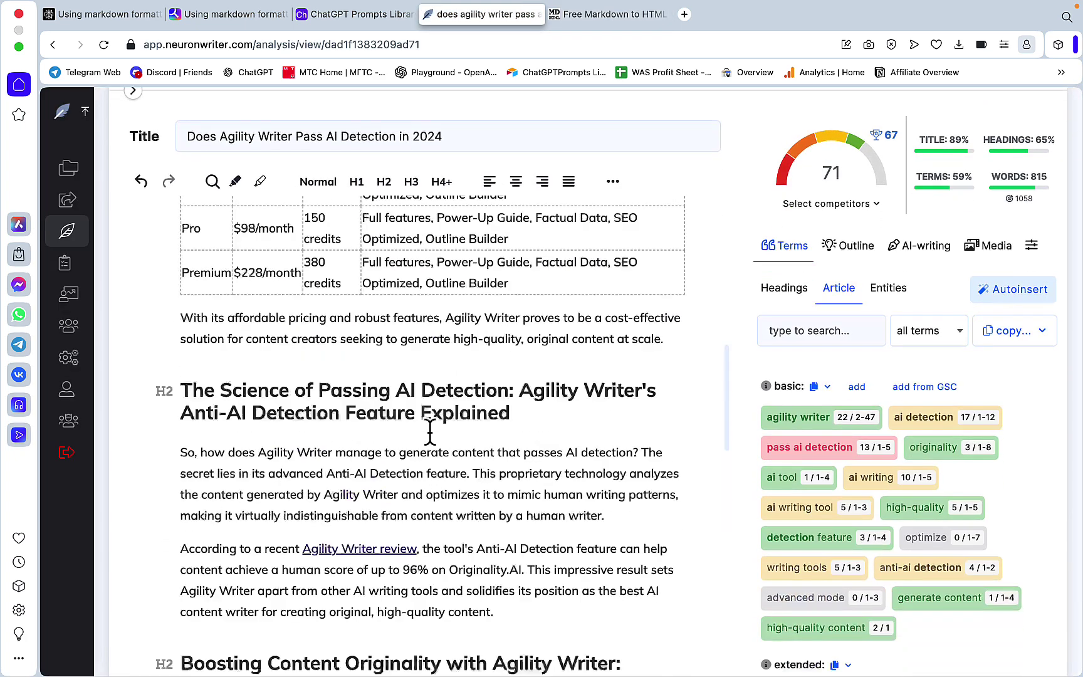
scroll(430, 433, "up", 15)
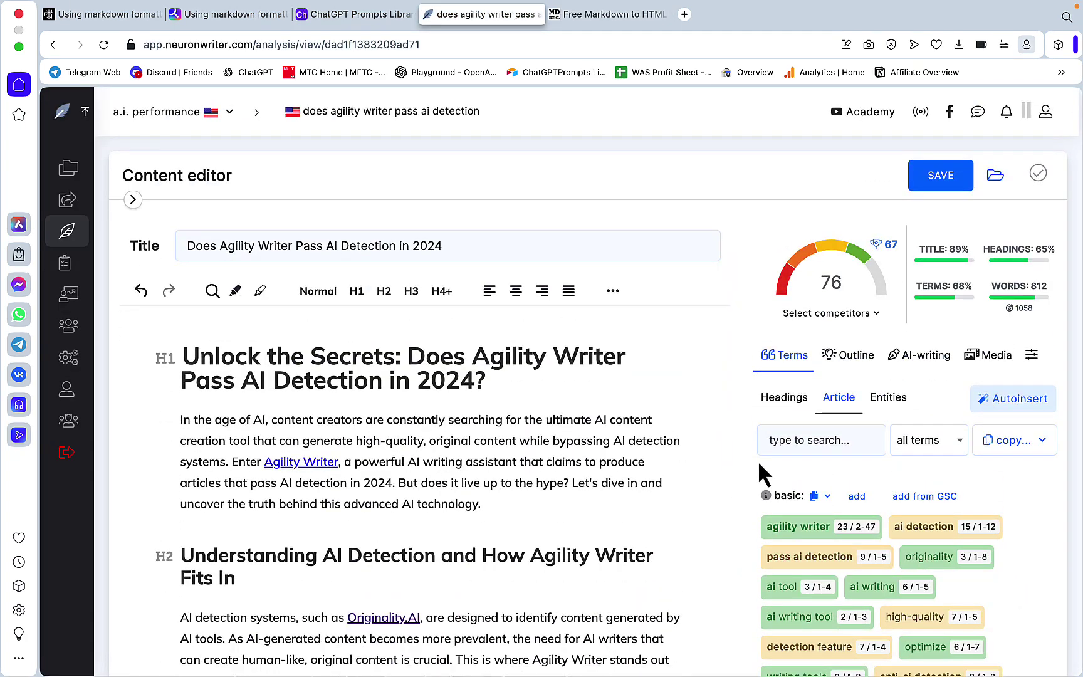
Step: Replace the dash in Perplexity AI's SEO cell with 76 / 812 on the P vs Y board
mouse_move(787, 663)
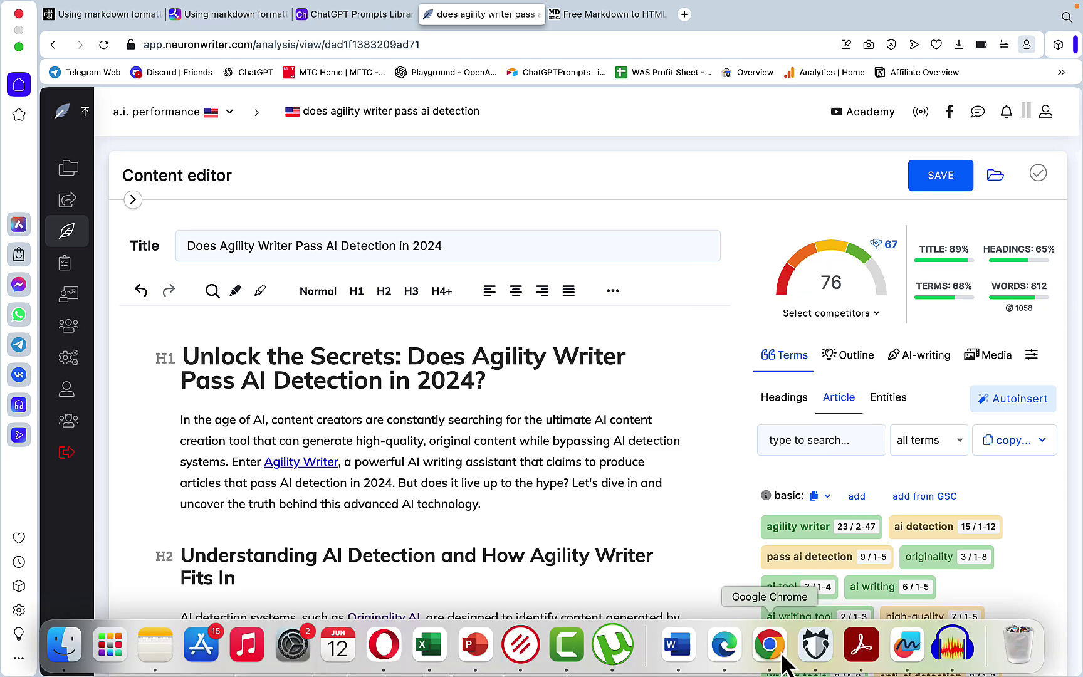
left_click(907, 644)
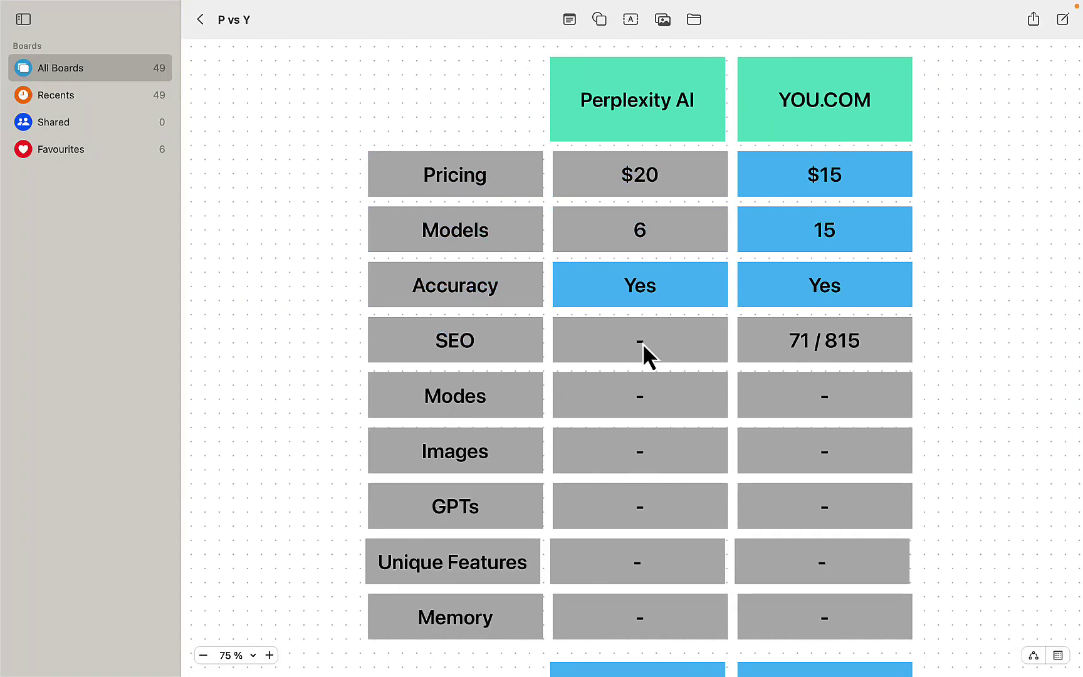
double_click(642, 343)
left_click_drag(640, 339, 669, 350)
key("super+v")
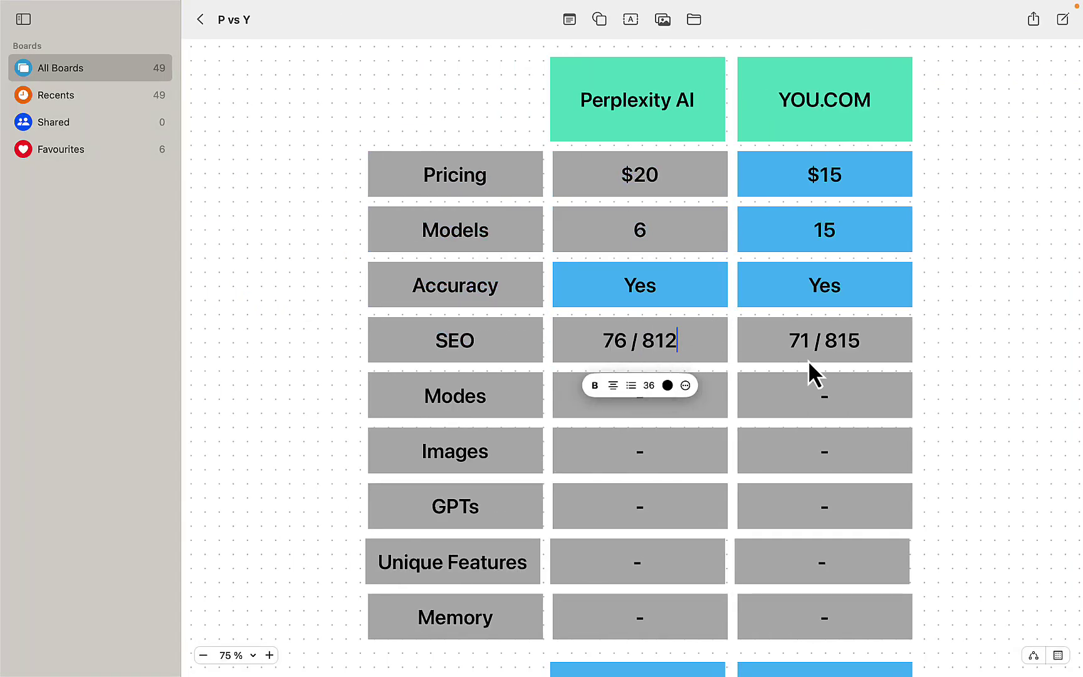
left_click(997, 374)
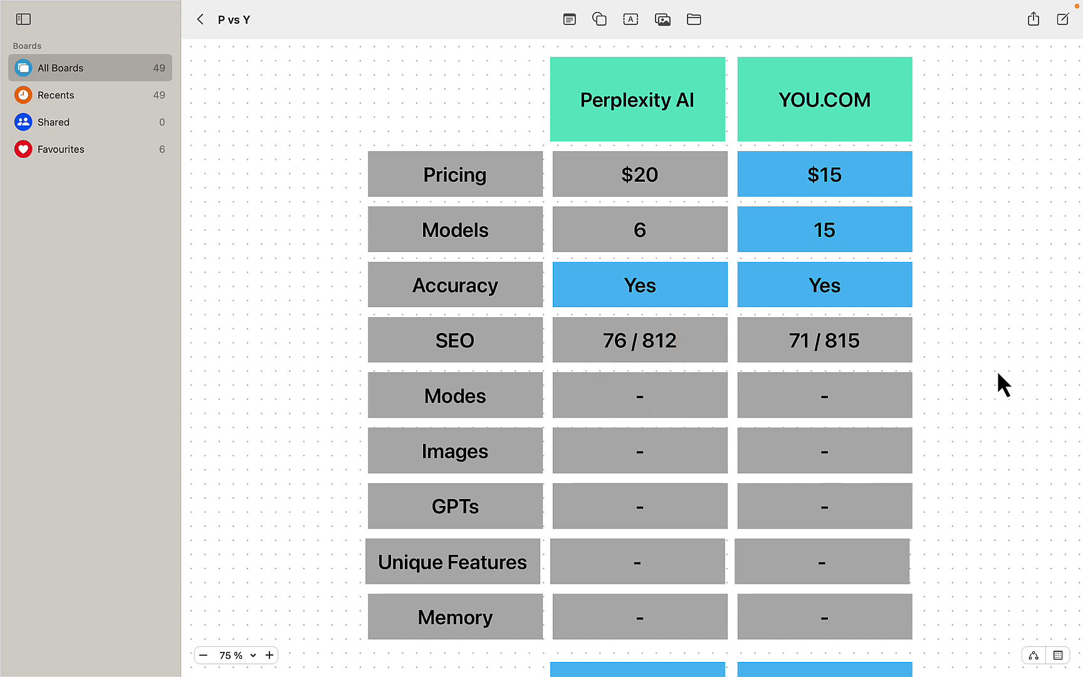
Step: Fill both SEO cells blue, then bring NeuronWriter's browser back
left_click(745, 351, "shift")
left_click(725, 386)
left_click(753, 448)
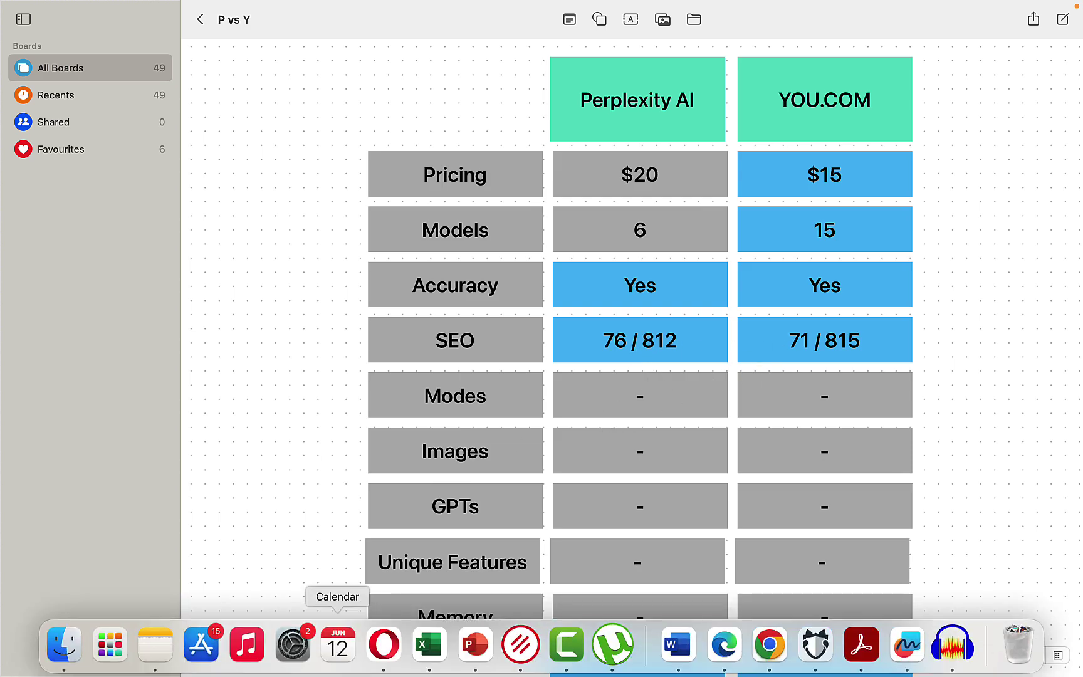
left_click(384, 655)
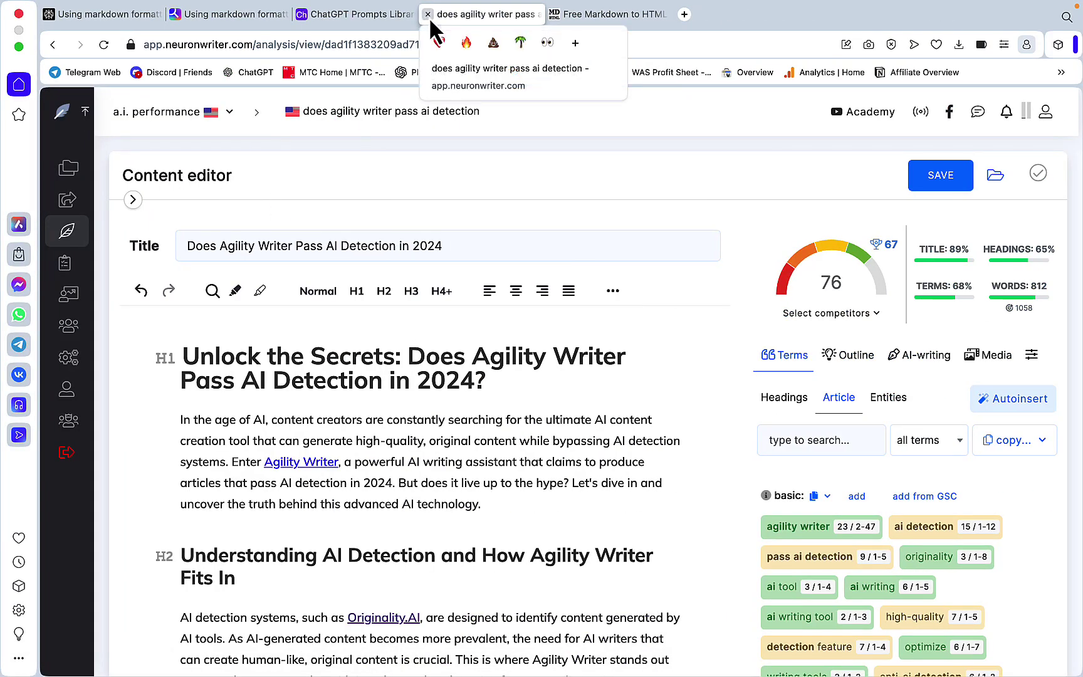
Step: Start a new Perplexity question showing the six focus modes: All, Academic, Writing, Wolfram|Alpha, YouTube, Reddit
key("ctrl+Left")
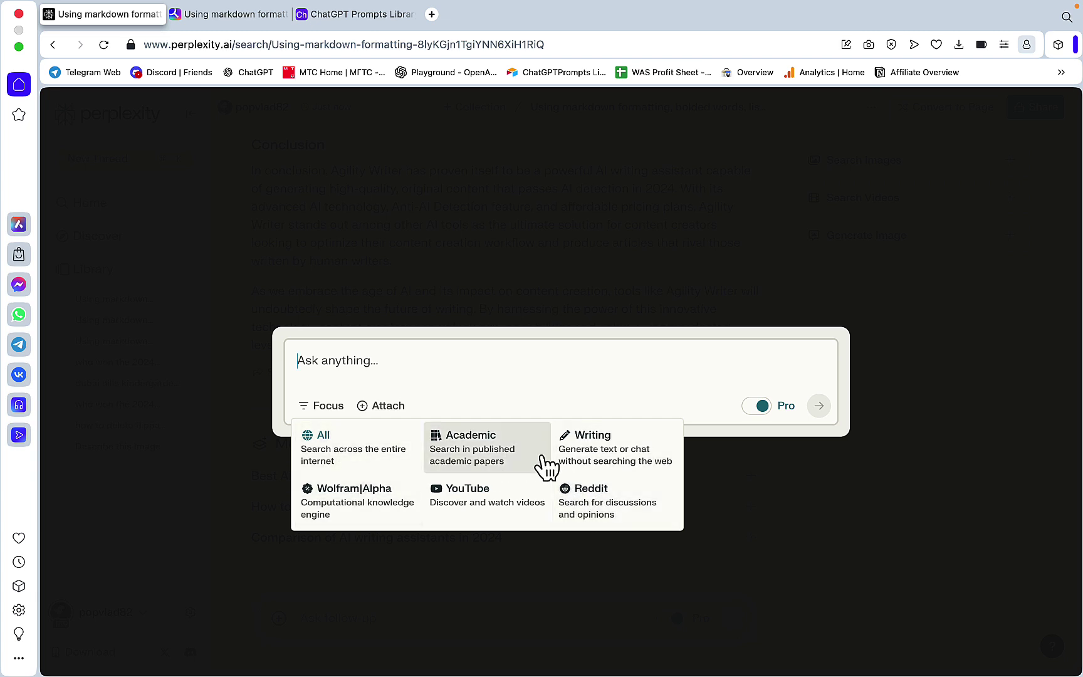
Step: In the You.com chat, bring up the assistant picker listing Smart, Genius, Research and Creative
left_click(258, 15)
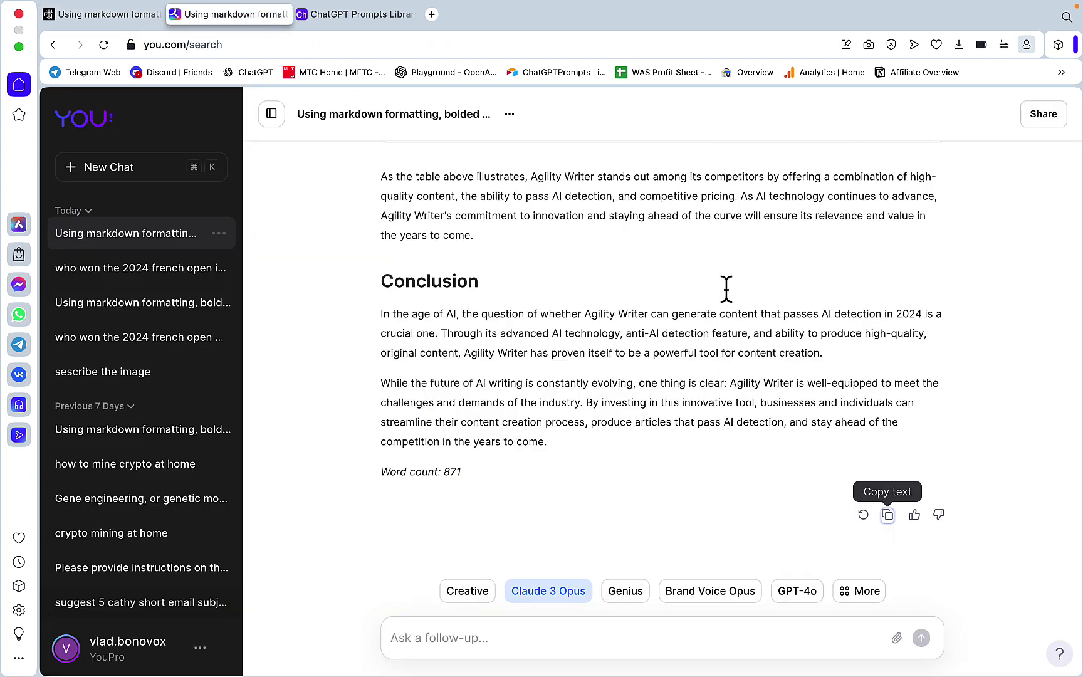
left_click(548, 590)
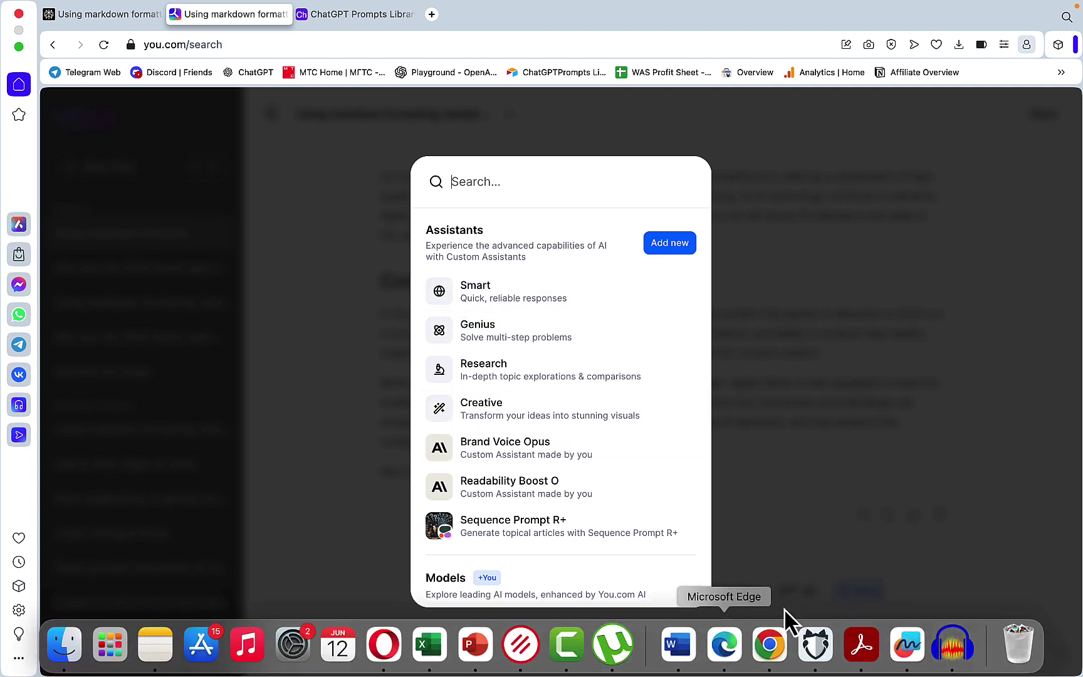
Step: Fill Perplexity's Modes cell (6) light blue over YOU.COM's 4, then return to the Perplexity thread
left_click(822, 640)
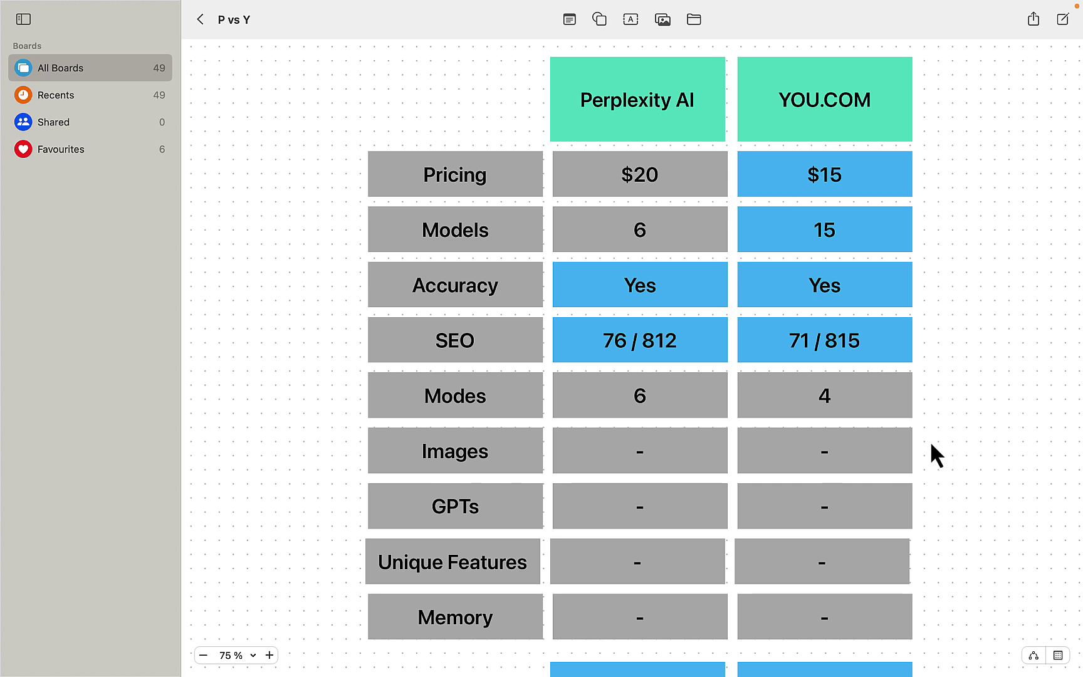
left_click(797, 412)
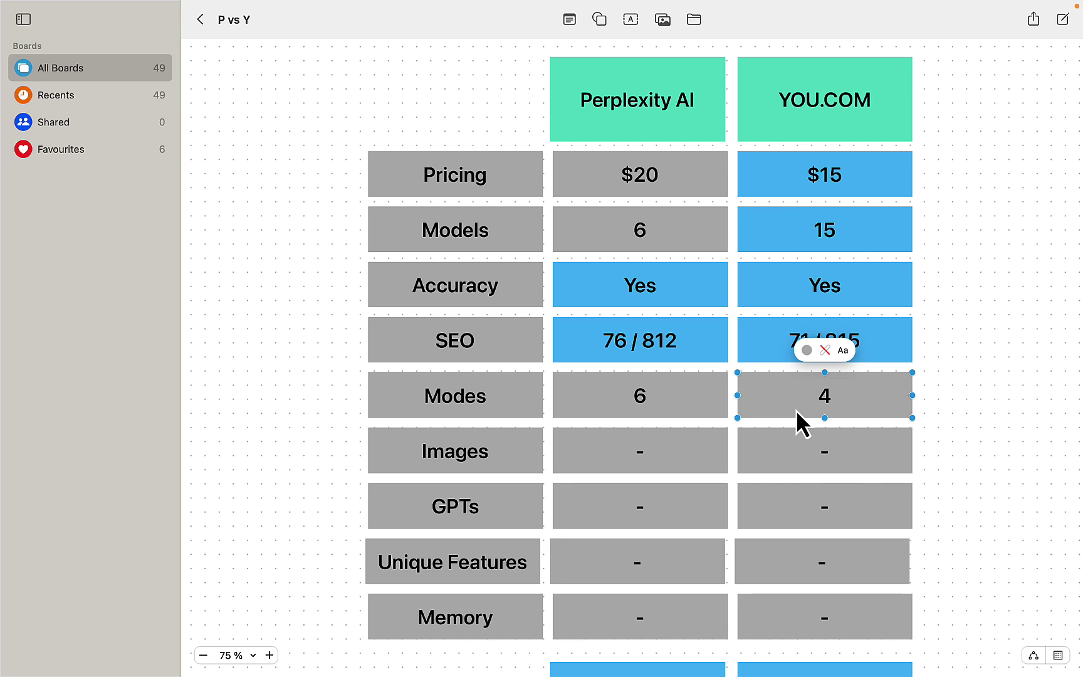
left_click(718, 405)
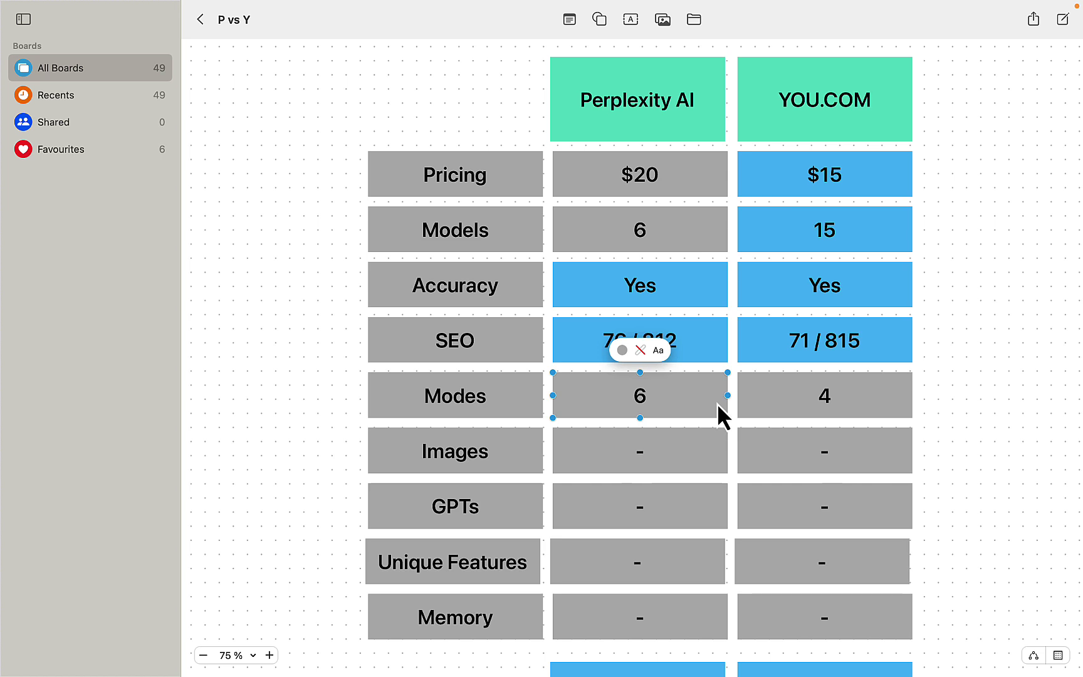
left_click(622, 355)
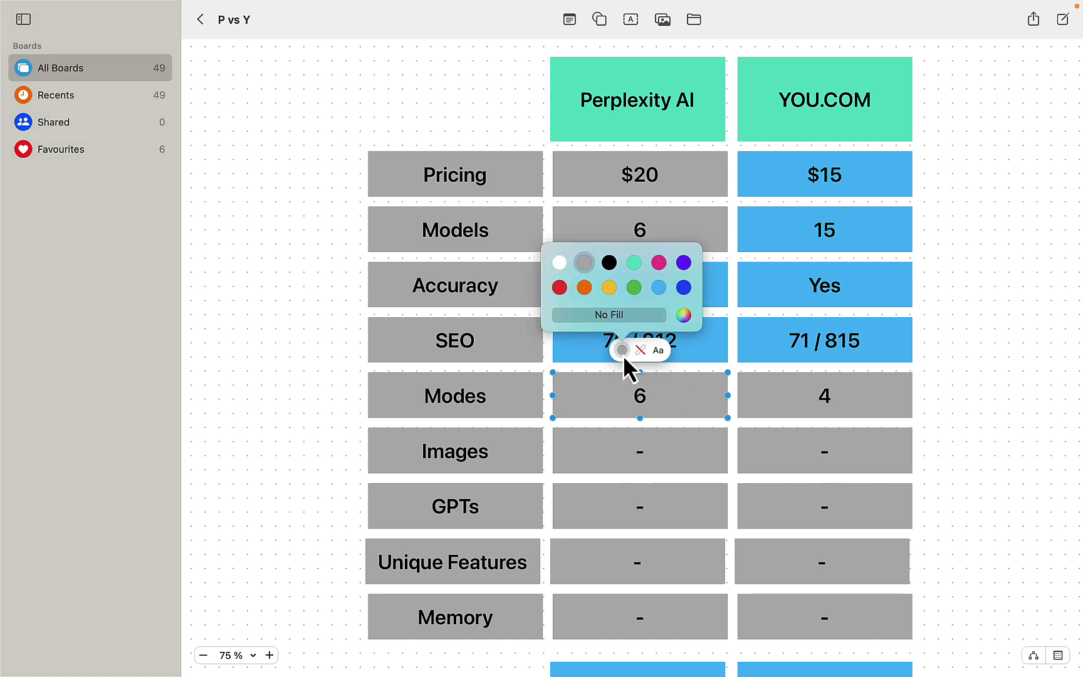
left_click(658, 287)
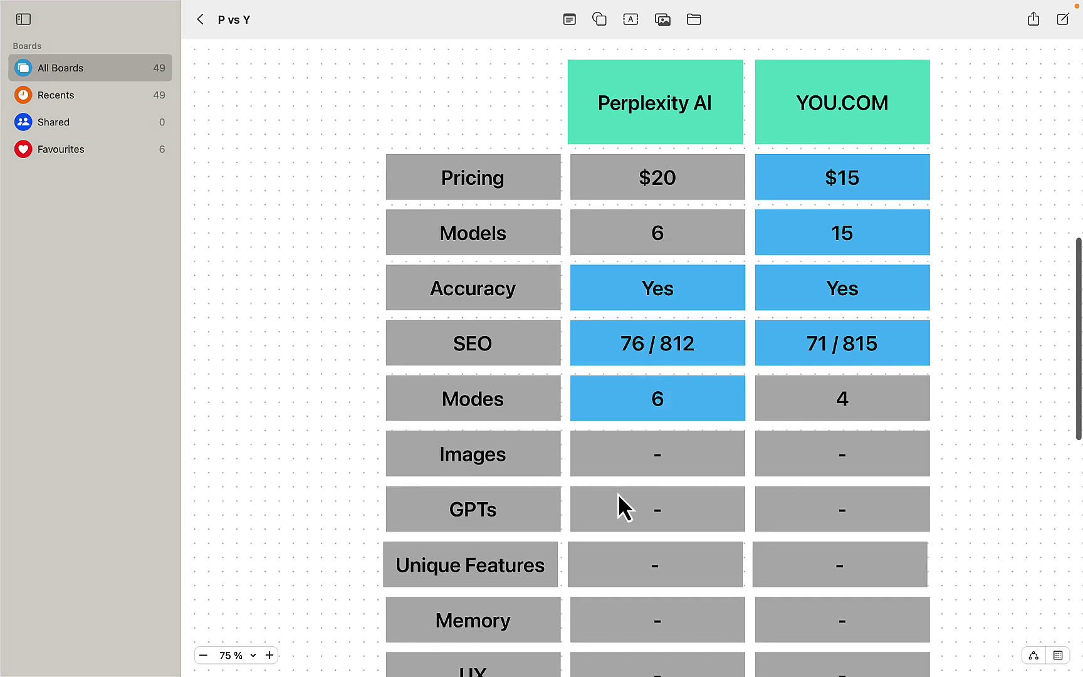
left_click(423, 649)
left_click(146, 19)
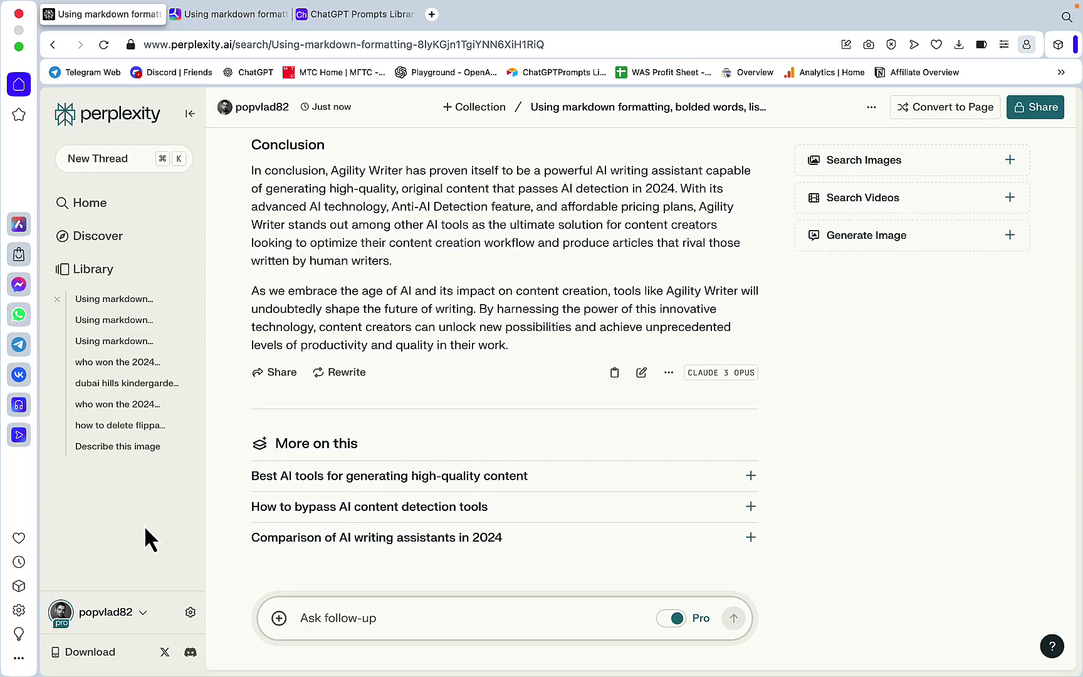
Step: Review Perplexity's Image Generation Model options in settings, leaving DALL-E 3 selected
left_click(190, 613)
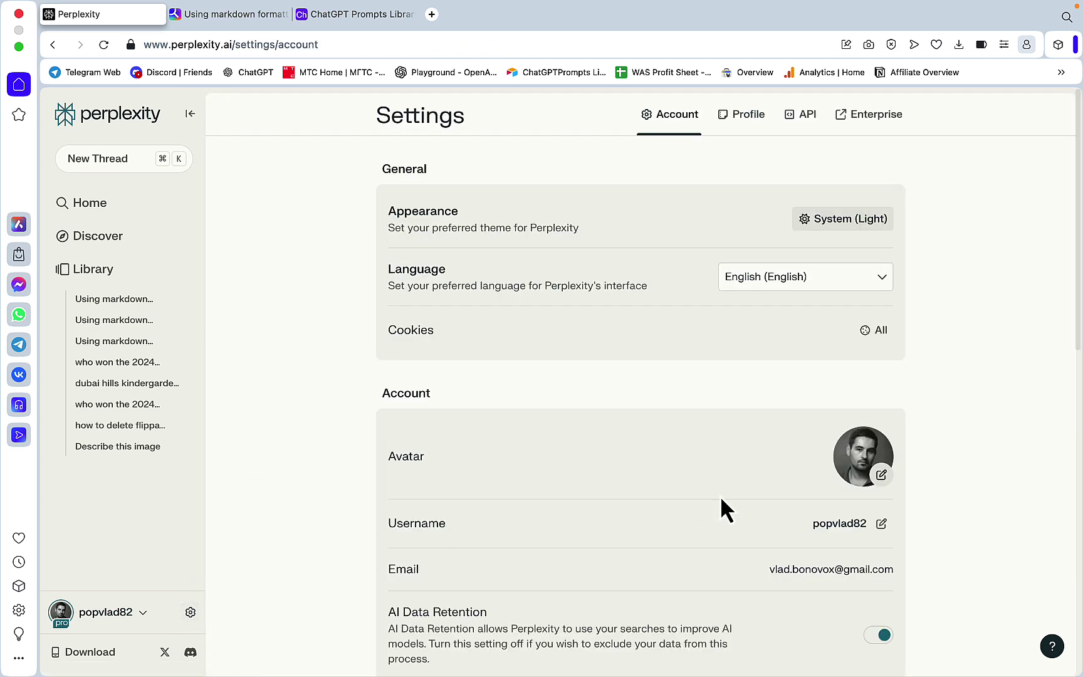
scroll(846, 411, "down", 5)
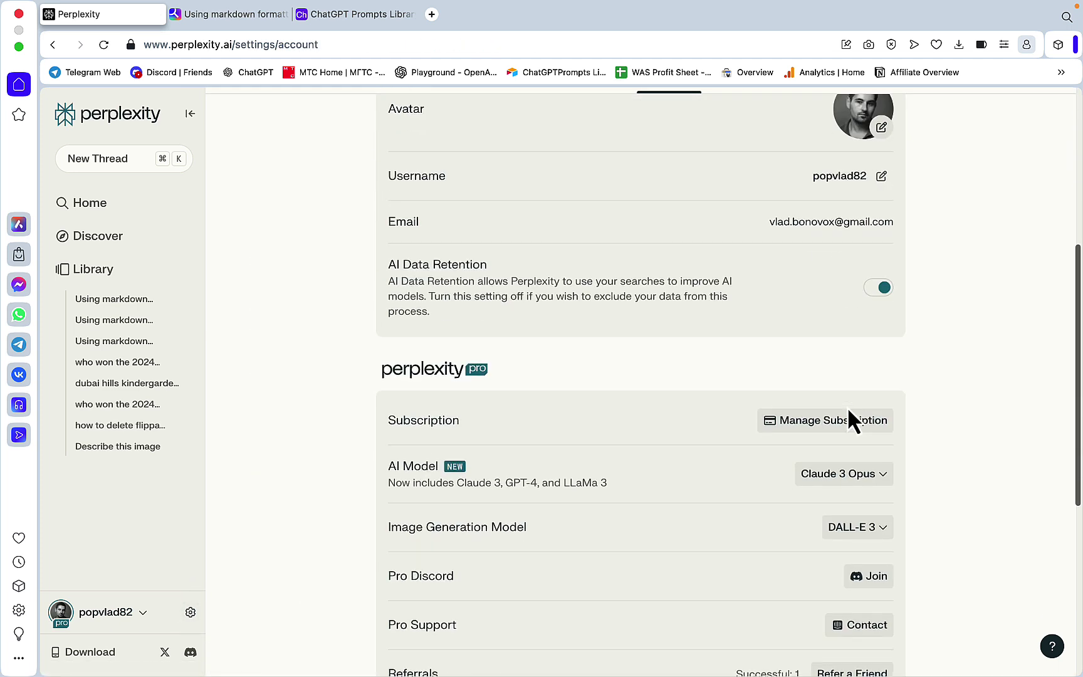
left_click(883, 532)
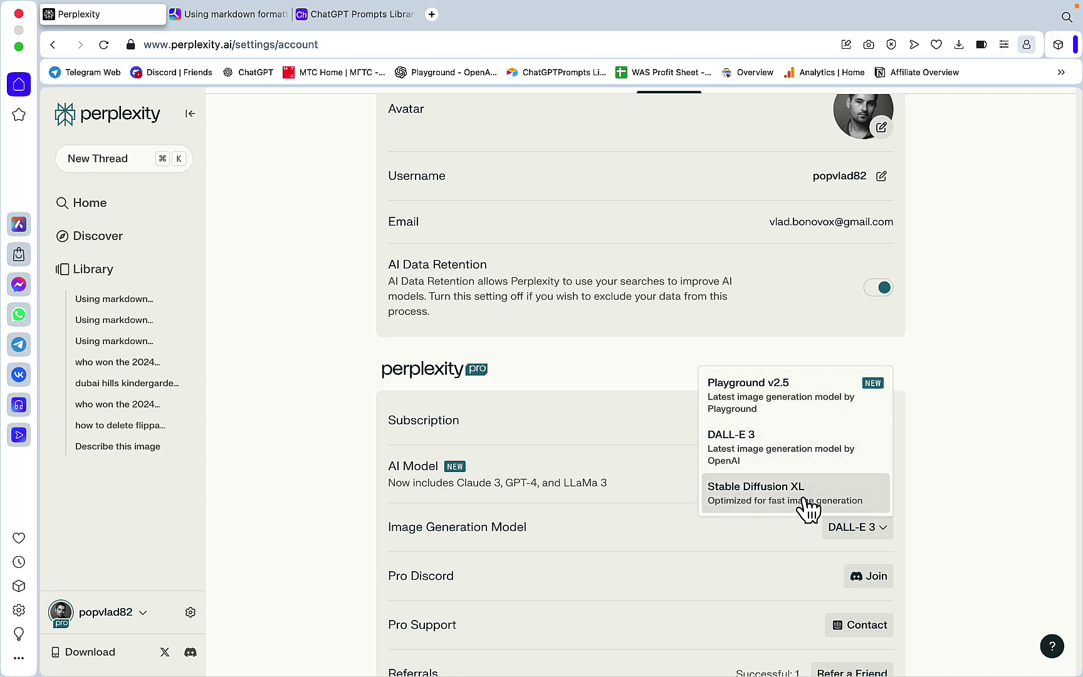
left_click(740, 451)
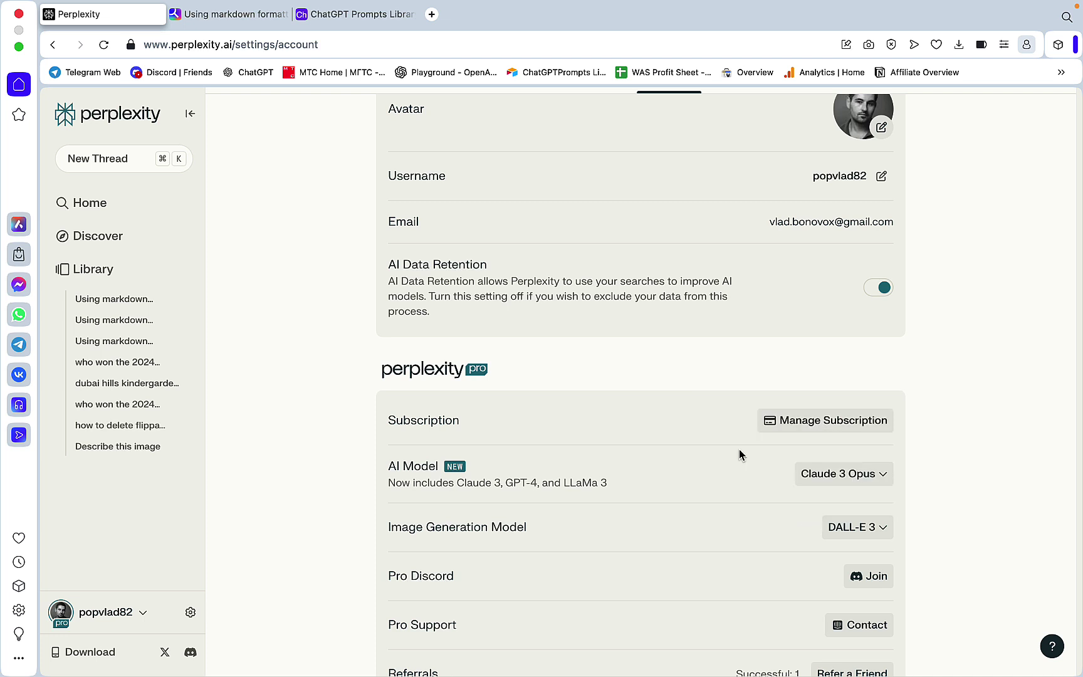
Step: Generate a Photograph-style image in the Using markdown formatting thread
left_click(121, 299)
scroll(492, 334, "down", 15)
scroll(493, 336, "down", 5)
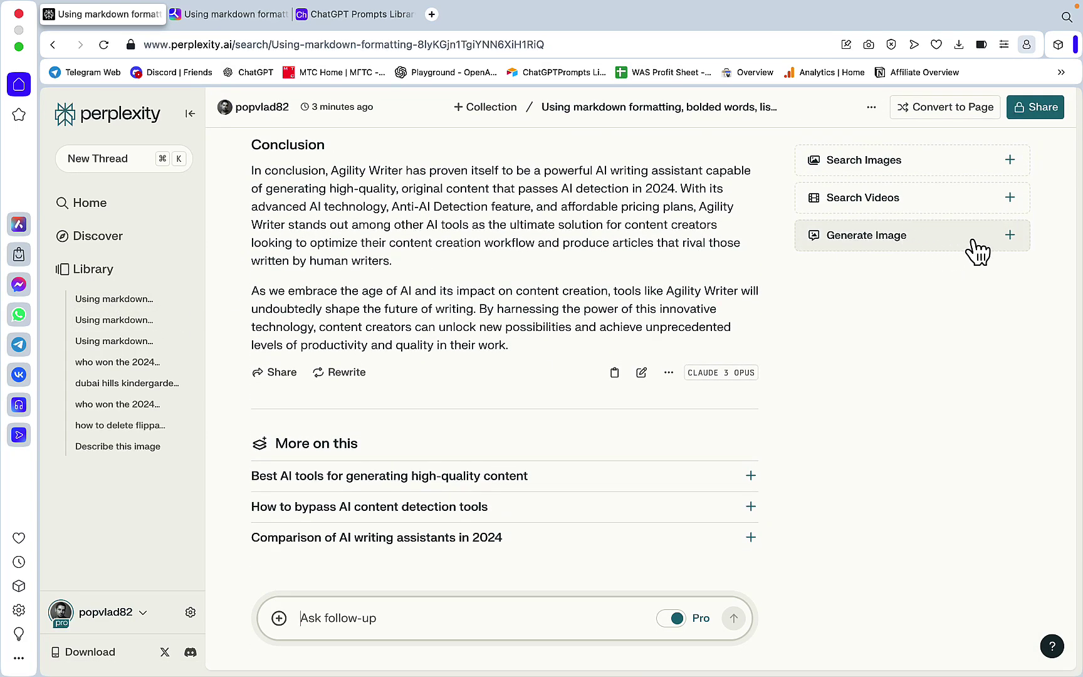
left_click(976, 251)
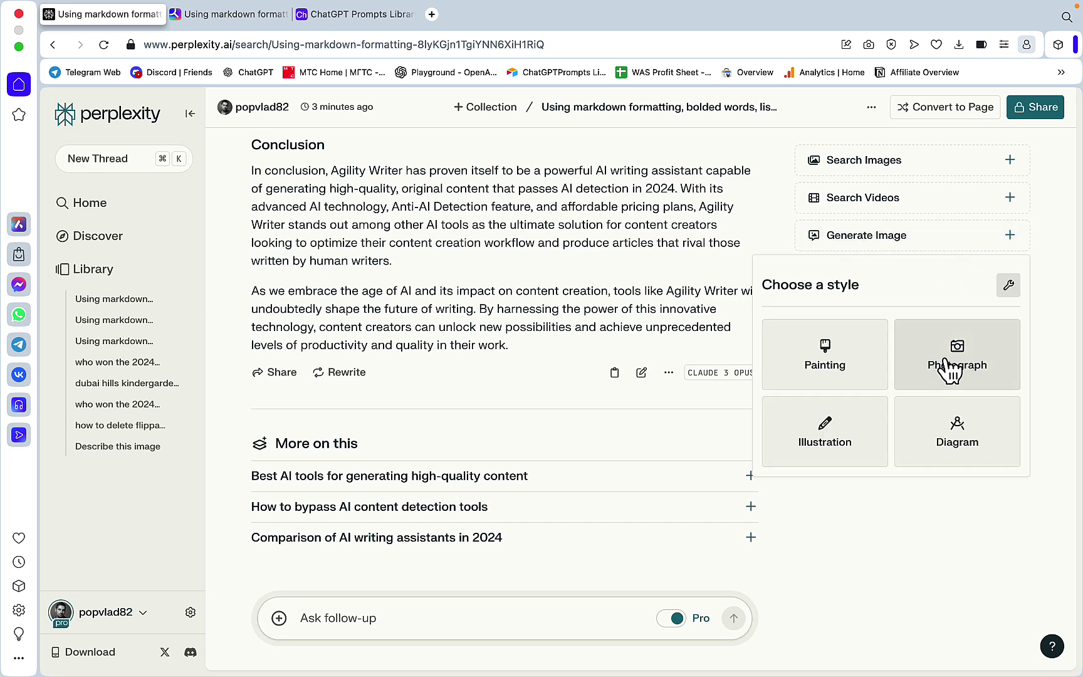
left_click(944, 362)
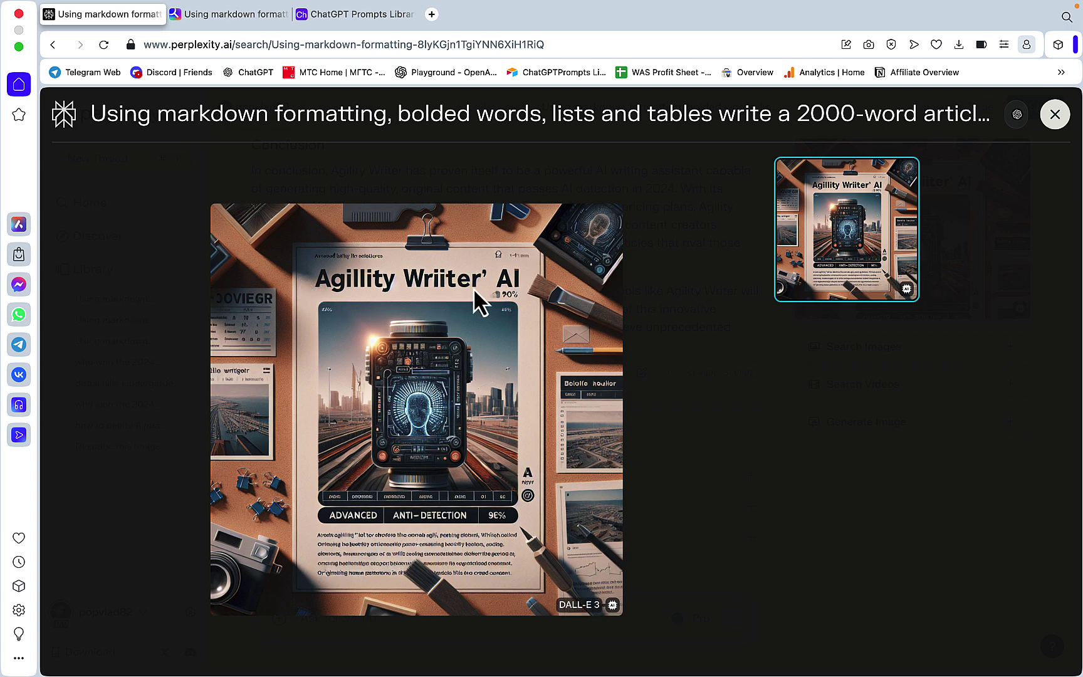
left_click(1054, 114)
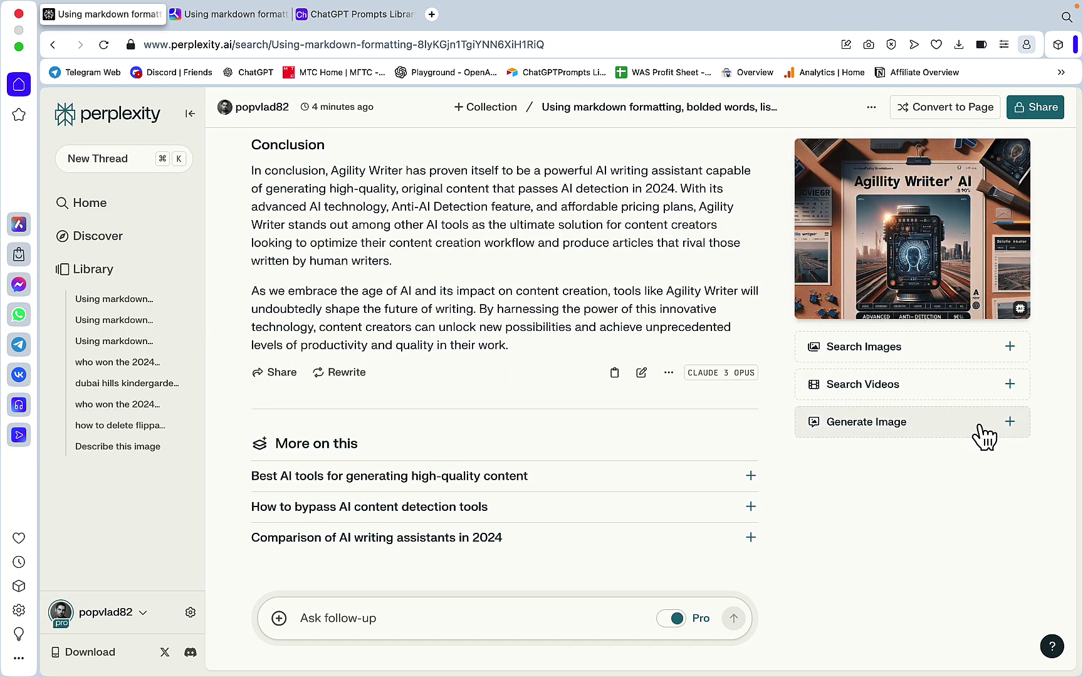
Step: Generate a custom image with style Cinematic and subject 'sitting labrador', then view it full-size
left_click(1006, 426)
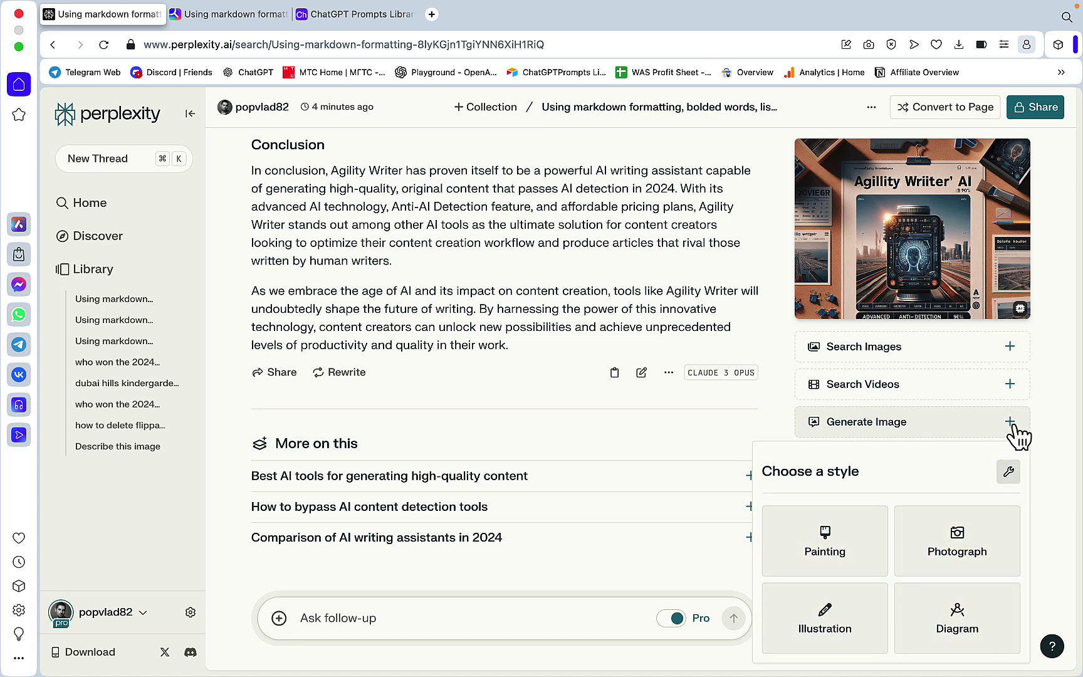
left_click(1010, 477)
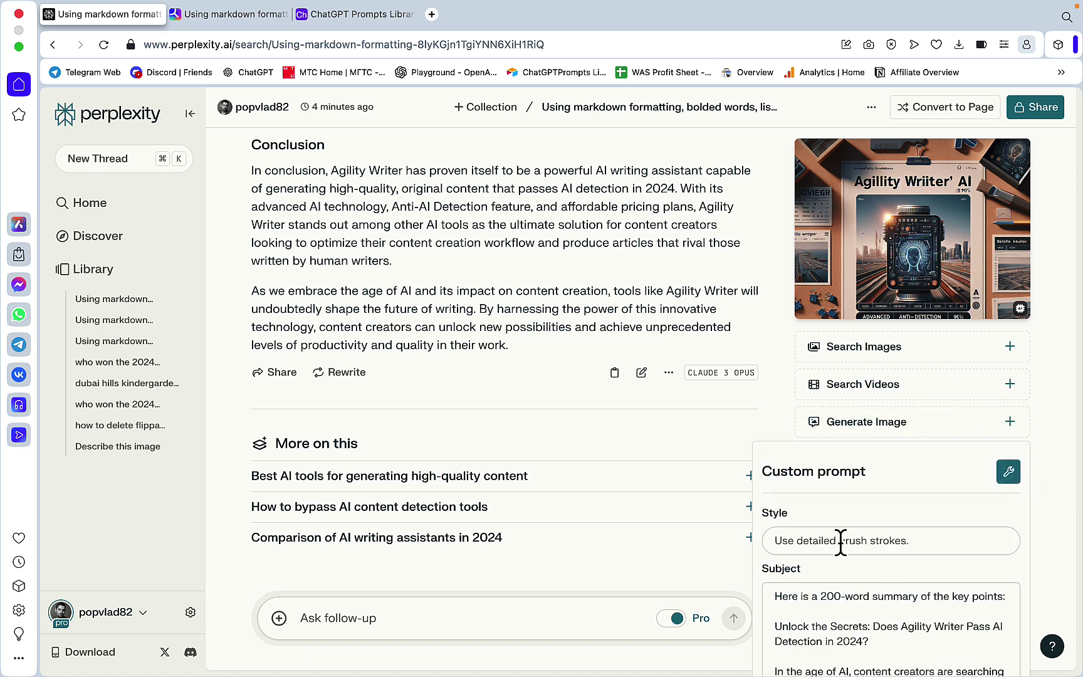
key("super+a")
type("C")
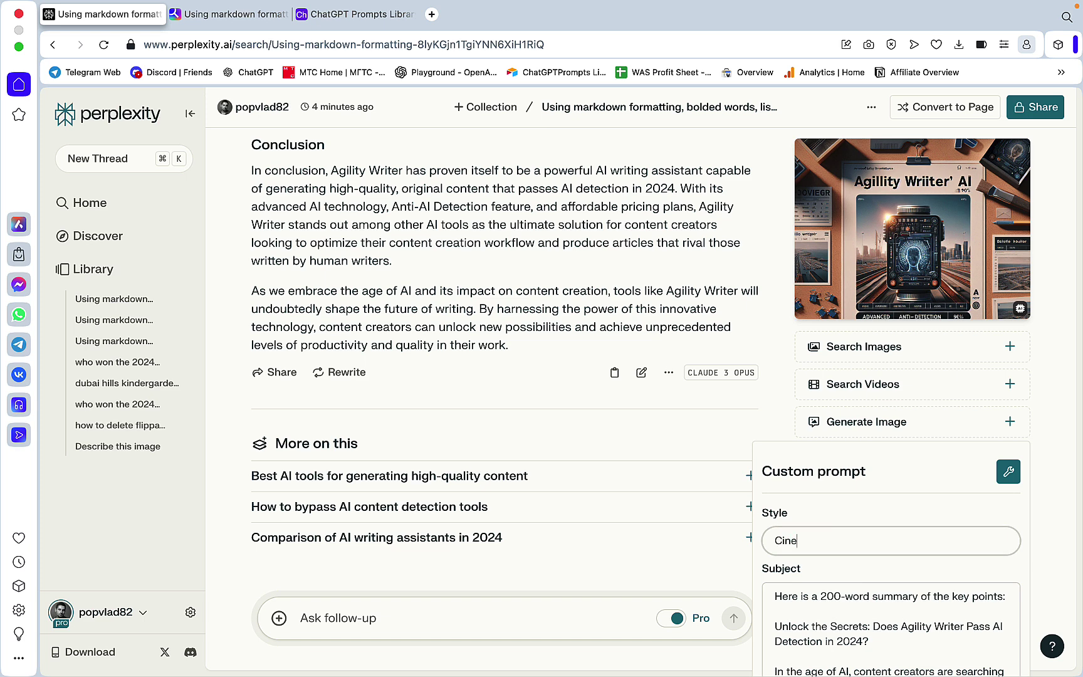
type("inematic")
left_click(861, 614)
key("super+a")
type("sitting labrador")
left_click(809, 640)
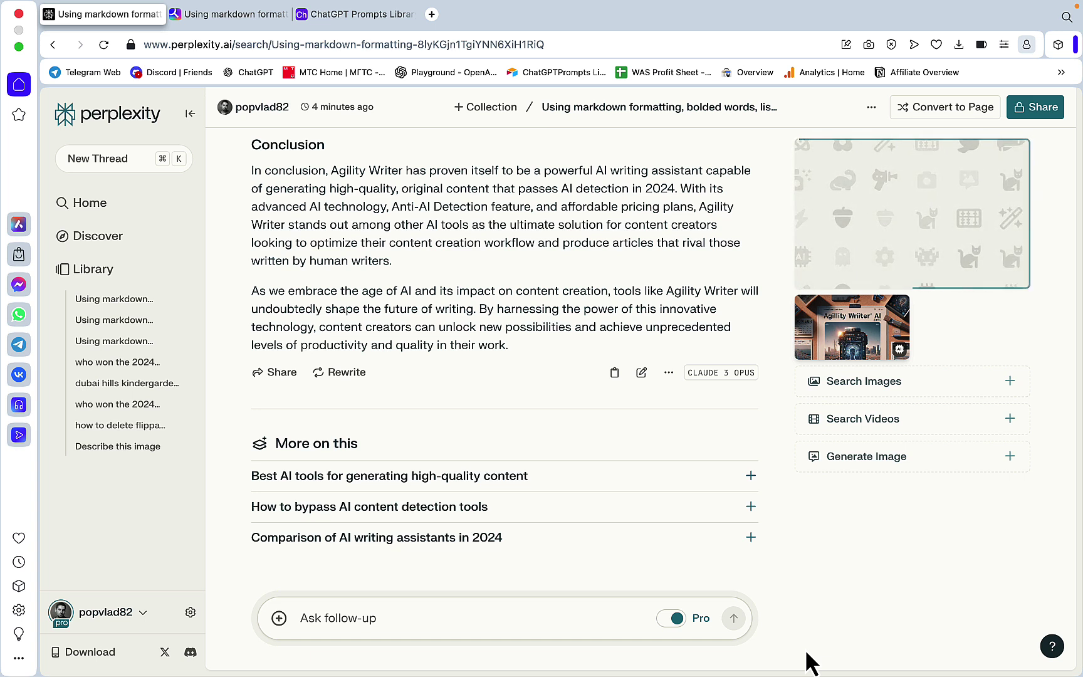
left_click(912, 225)
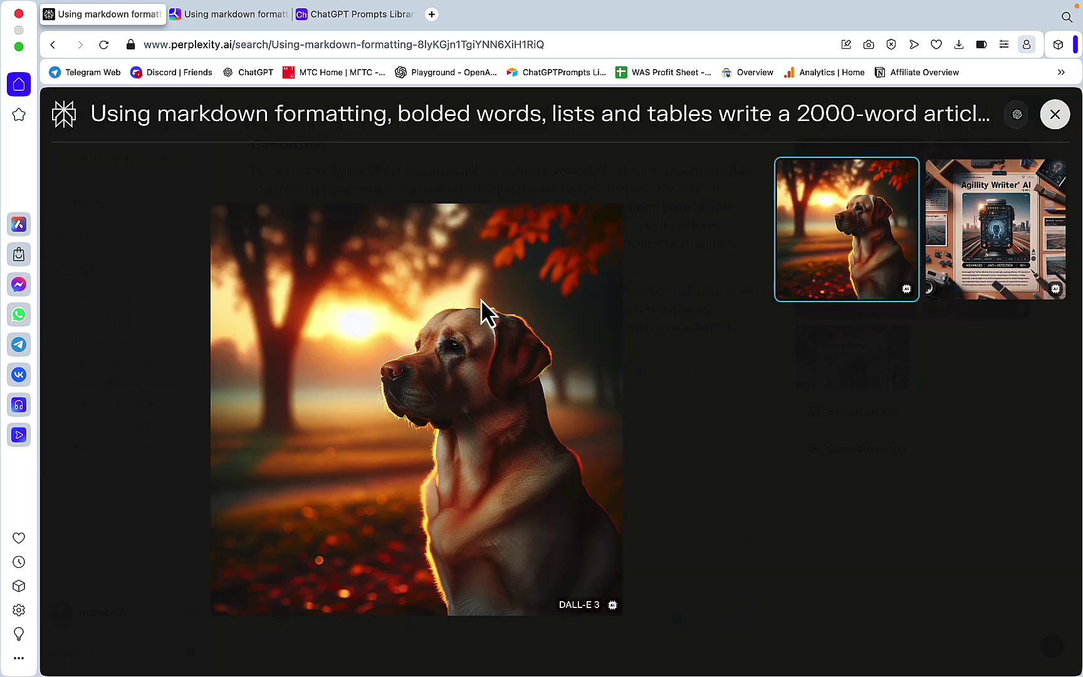
Step: Close the dog image and switch the You.com chat to the Creative assistant
key("Escape")
left_click(241, 15)
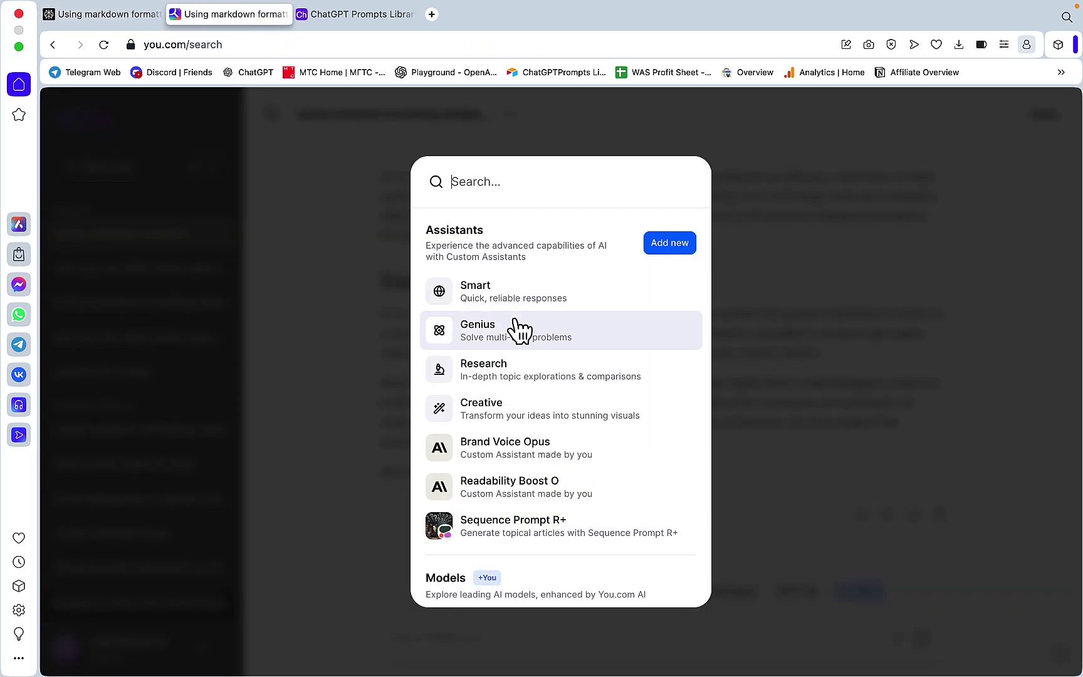
left_click(974, 401)
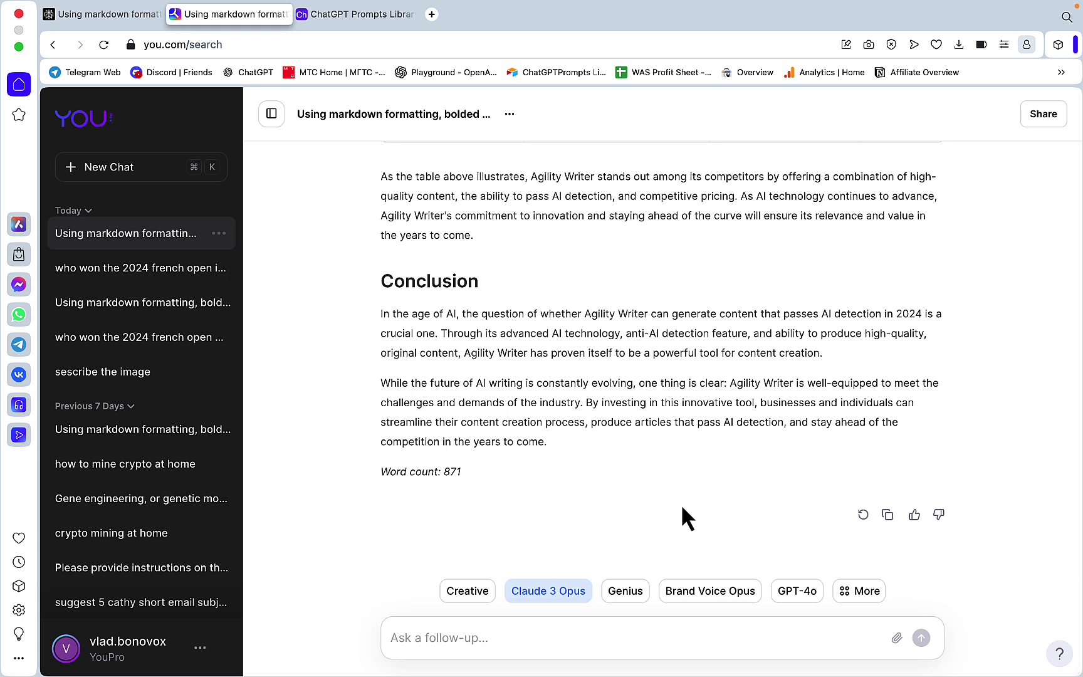
left_click(464, 596)
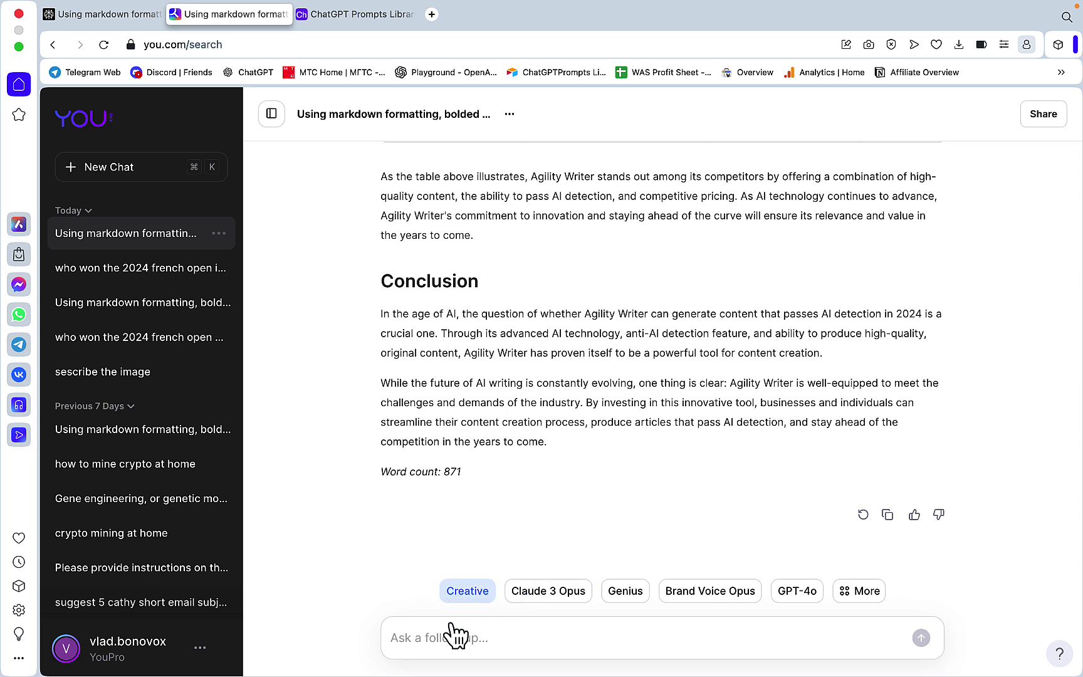
Step: Ask Creative to generate a cinematic image of a sitting labrador
left_click(450, 638)
type("generate a cibnematic image of a sitting l;abrador")
key("Return")
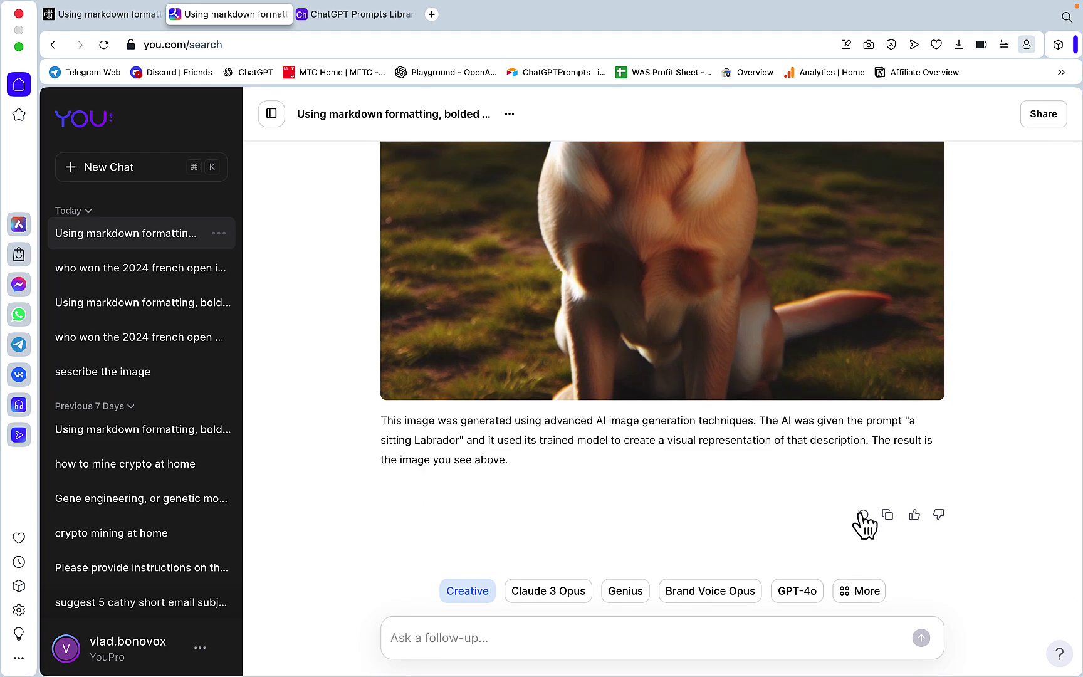
scroll(845, 333, "up", 3)
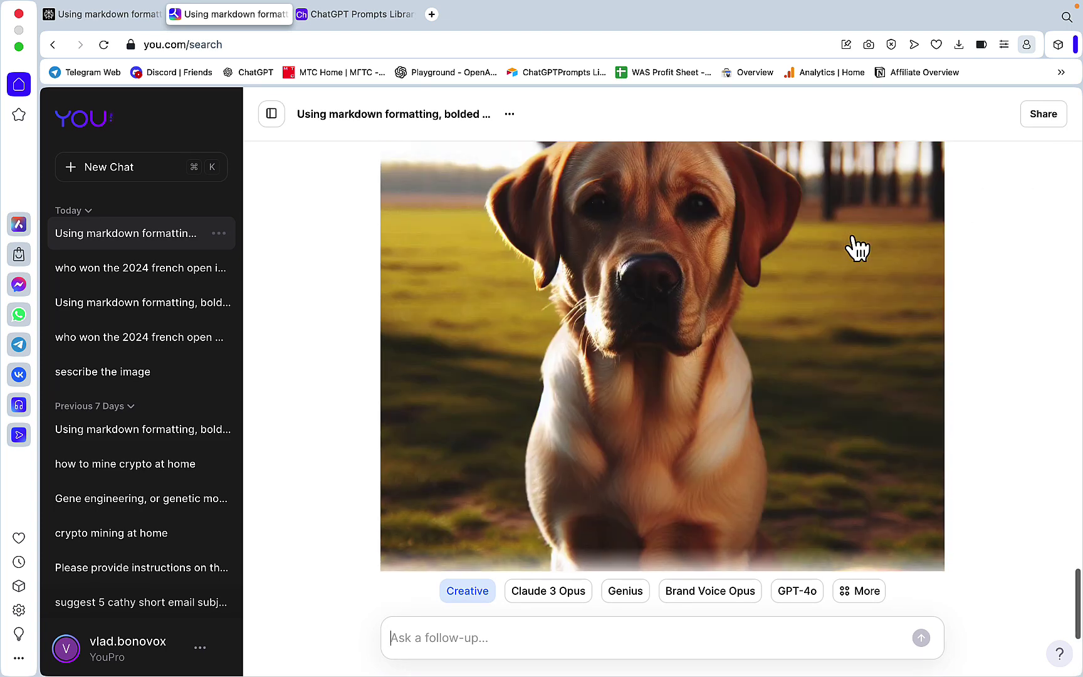
scroll(856, 247, "up", 1)
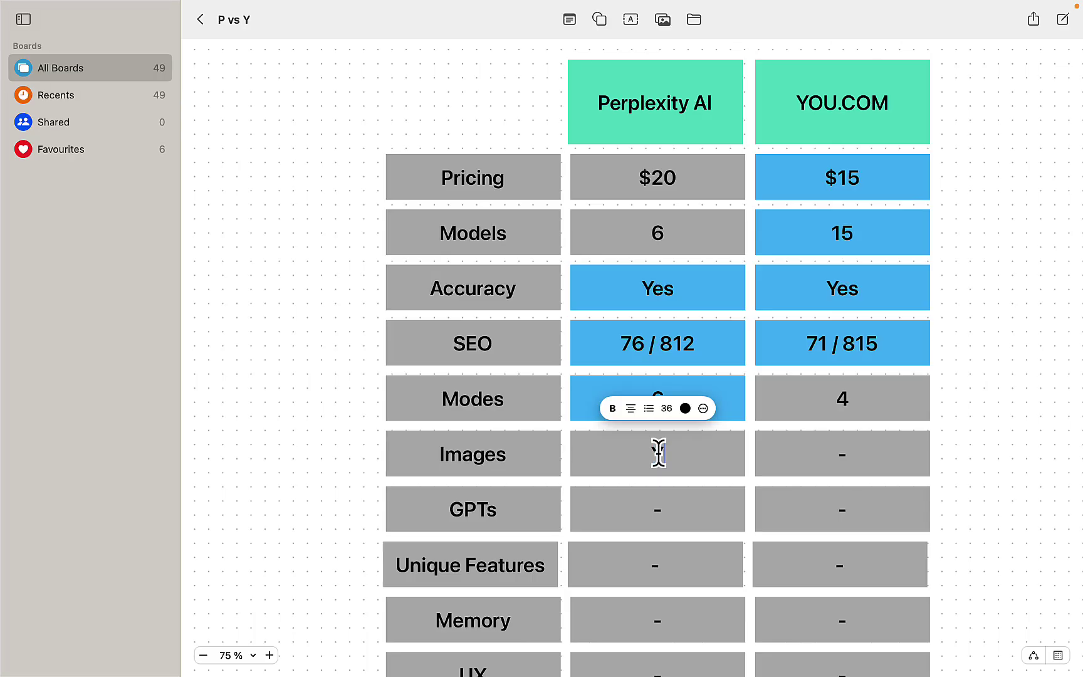
Step: Enter Yes in both the Perplexity AI and YOU.COM Images cells
type("Yes")
left_click(849, 454)
left_click(849, 454)
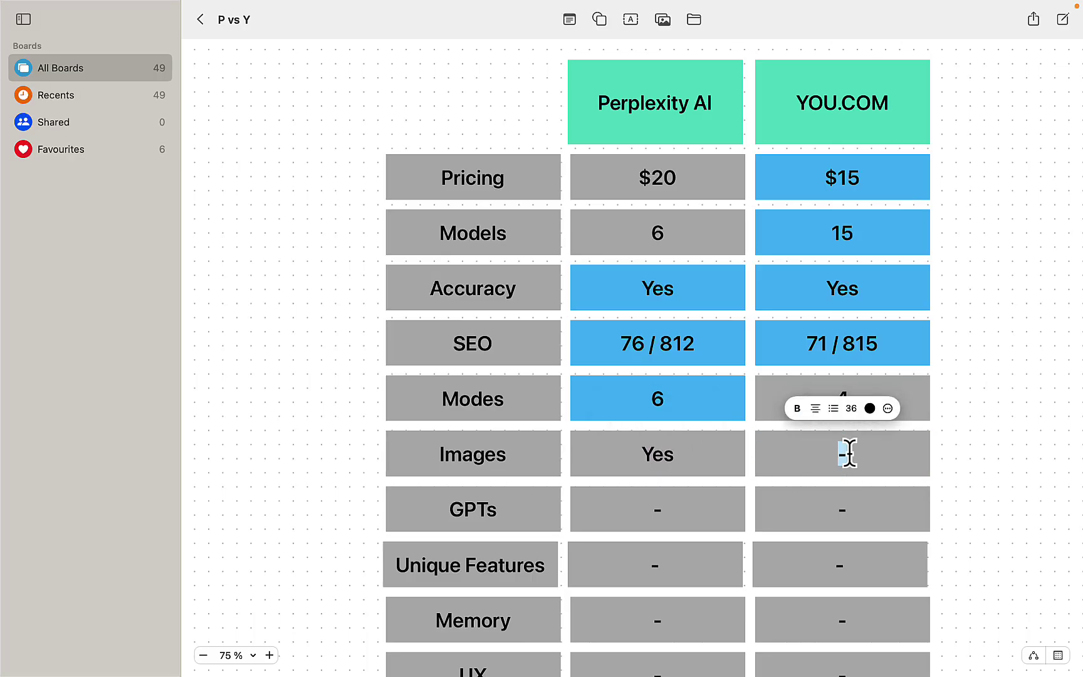
type("Yes")
left_click(968, 492)
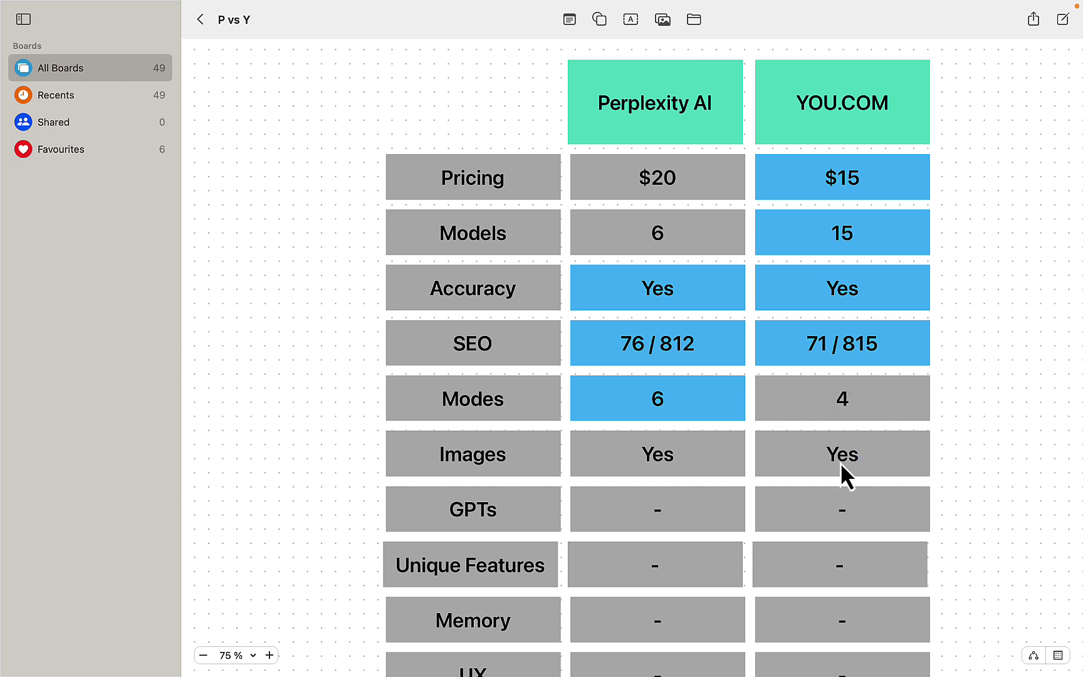
Step: Fill both Images cells light blue
left_click(718, 470)
left_click(790, 469, "shift")
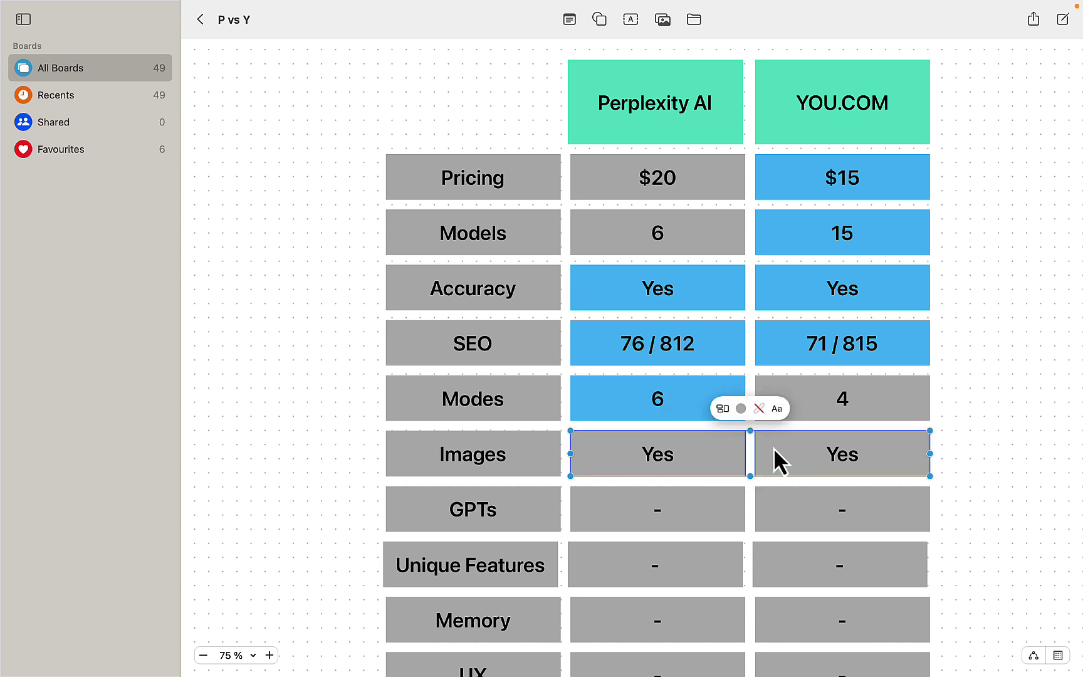
left_click(740, 408)
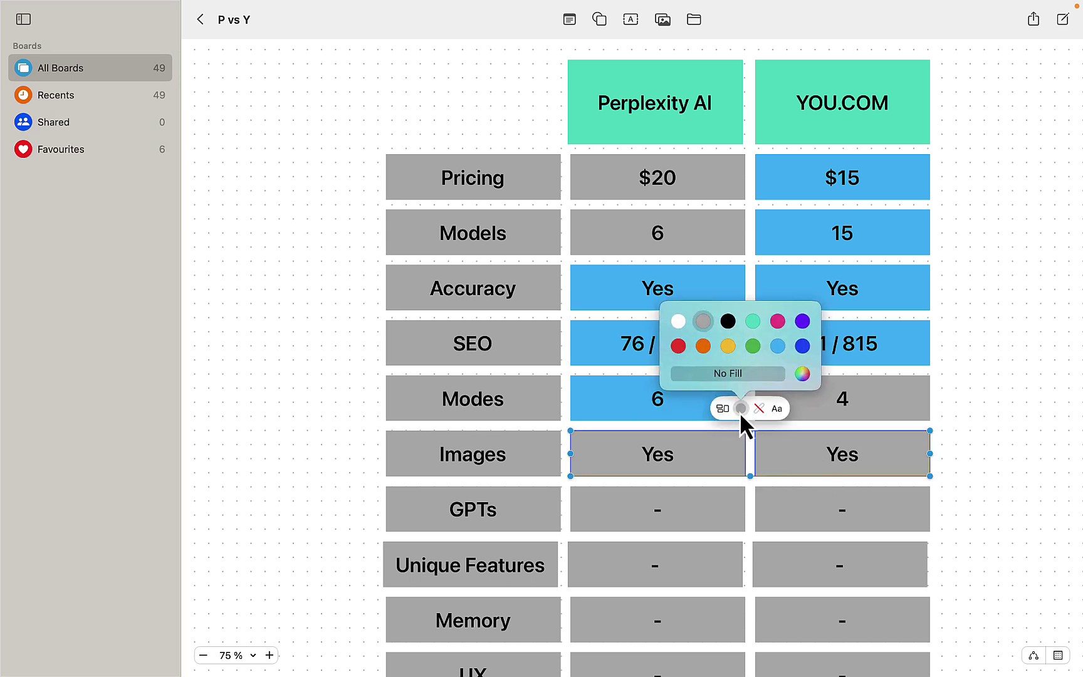
left_click(777, 345)
left_click(564, 626)
Step: Open Perplexity's Library and look over the new-collection form and its privacy options without creating one
left_click(384, 663)
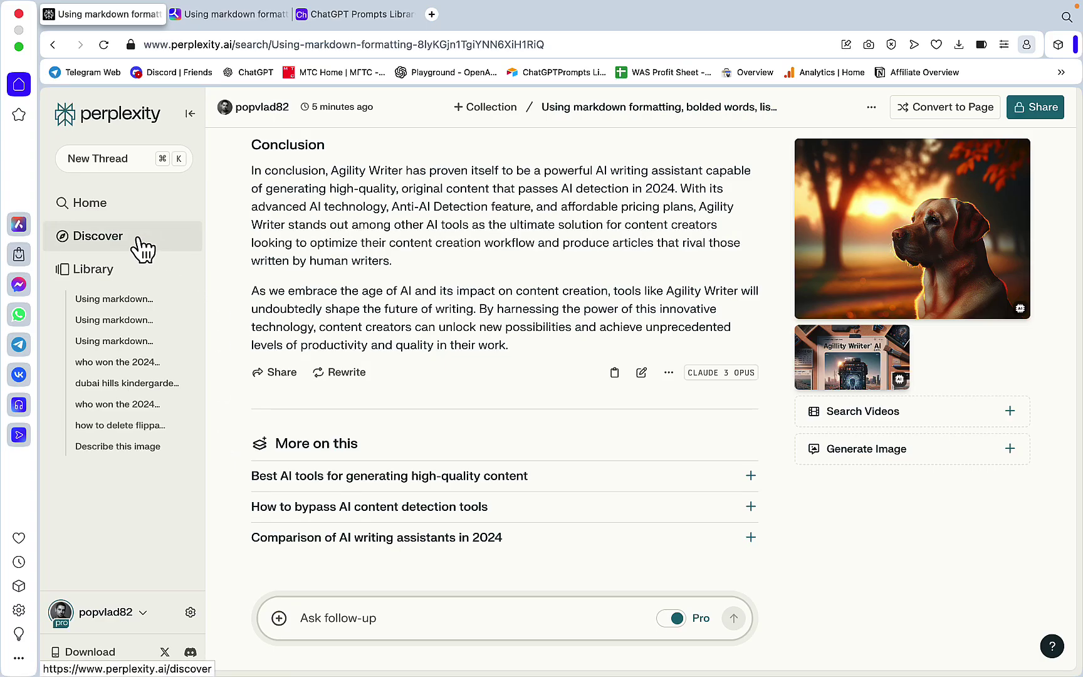
left_click(108, 276)
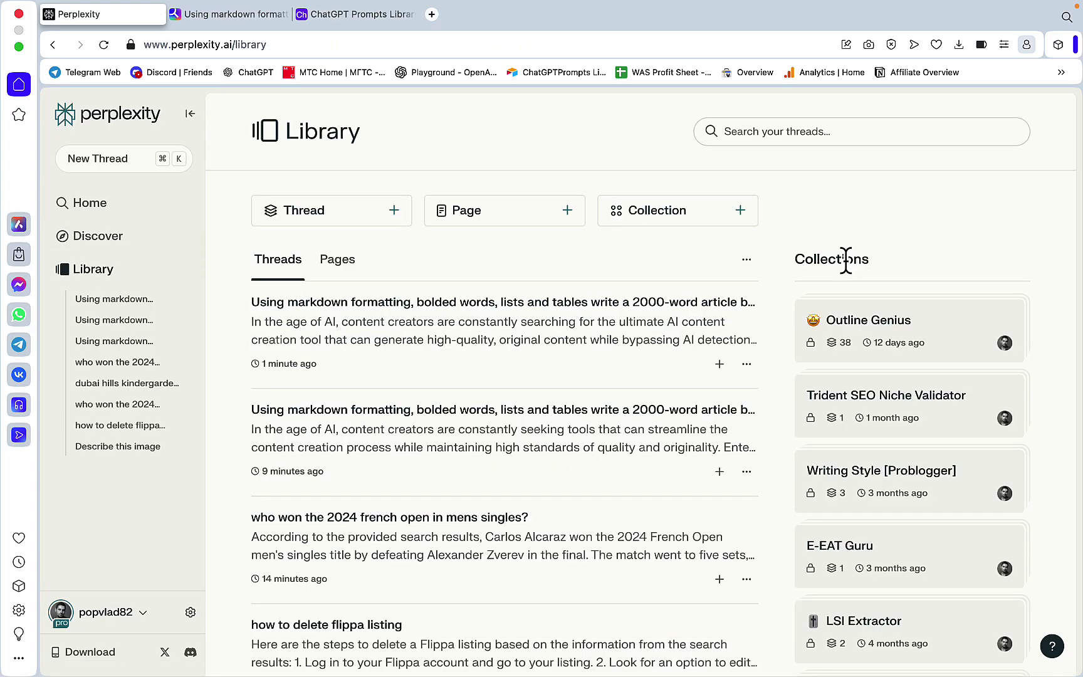
left_click(727, 213)
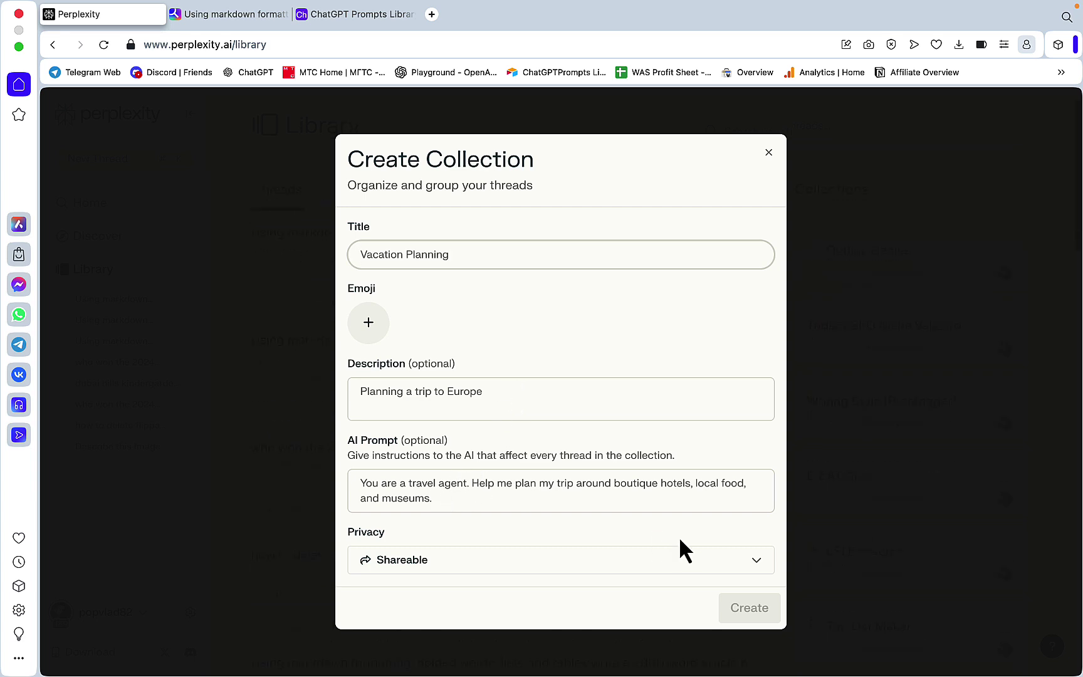
left_click(755, 559)
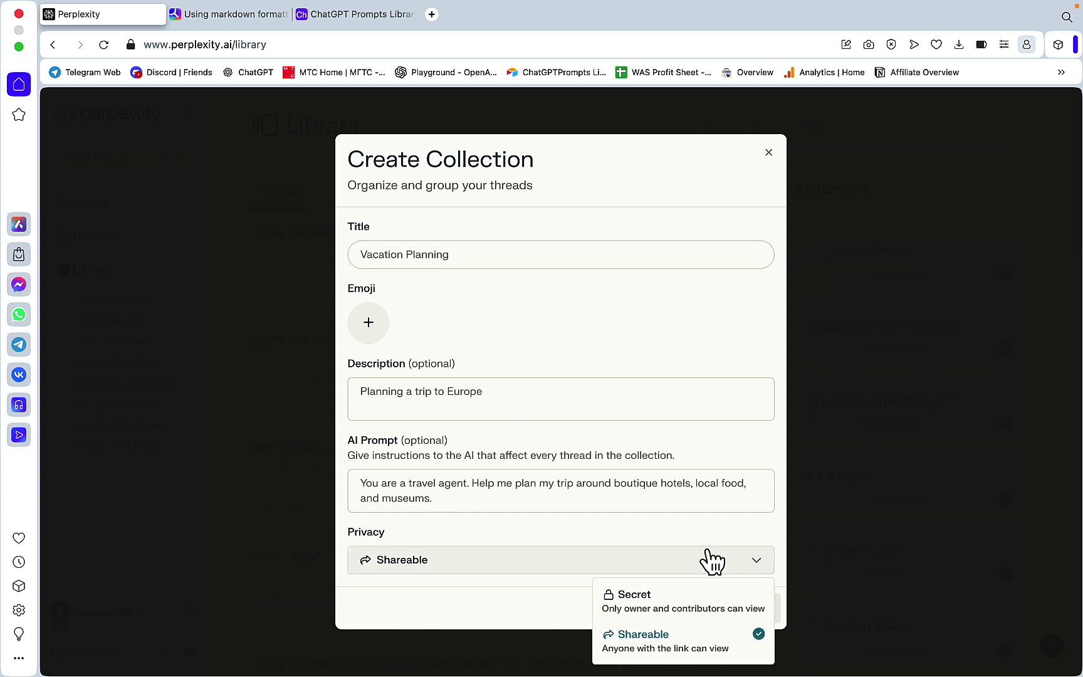
left_click(768, 152)
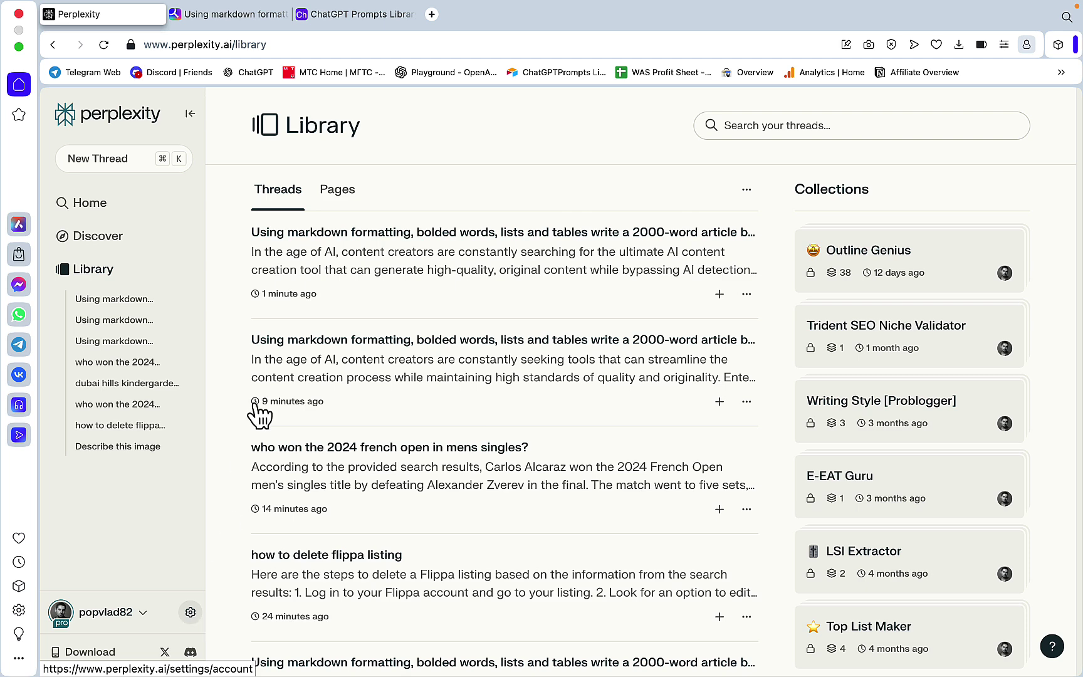
Step: In You.com, check the available base models in the Brand Voice Opus assistant's edit settings
left_click(276, 17)
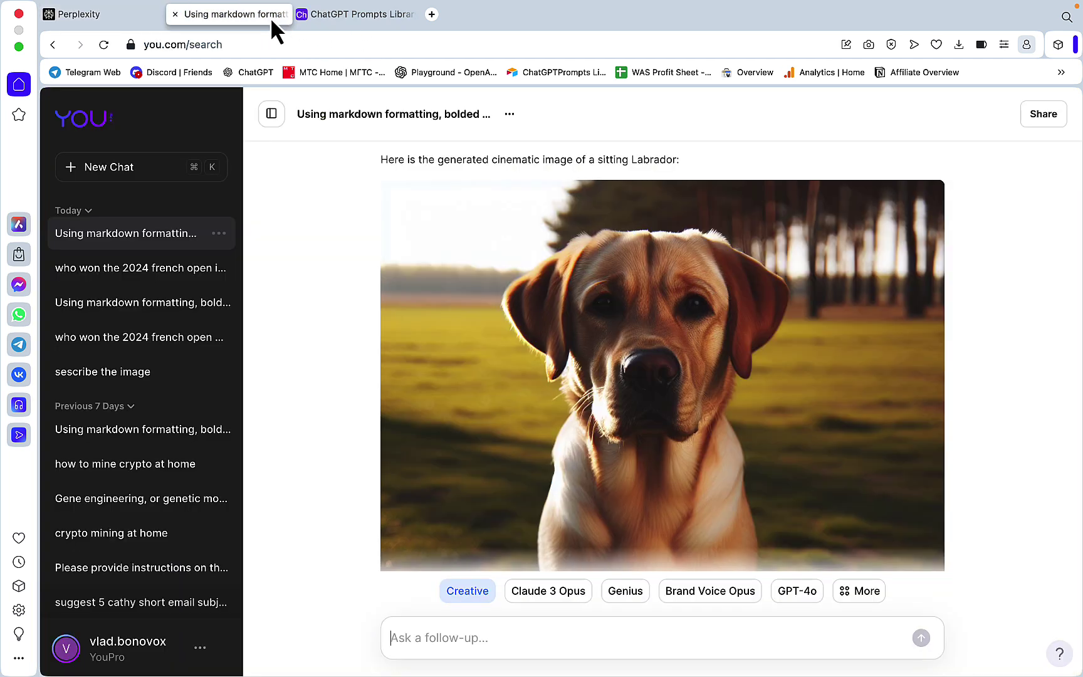
left_click(847, 592)
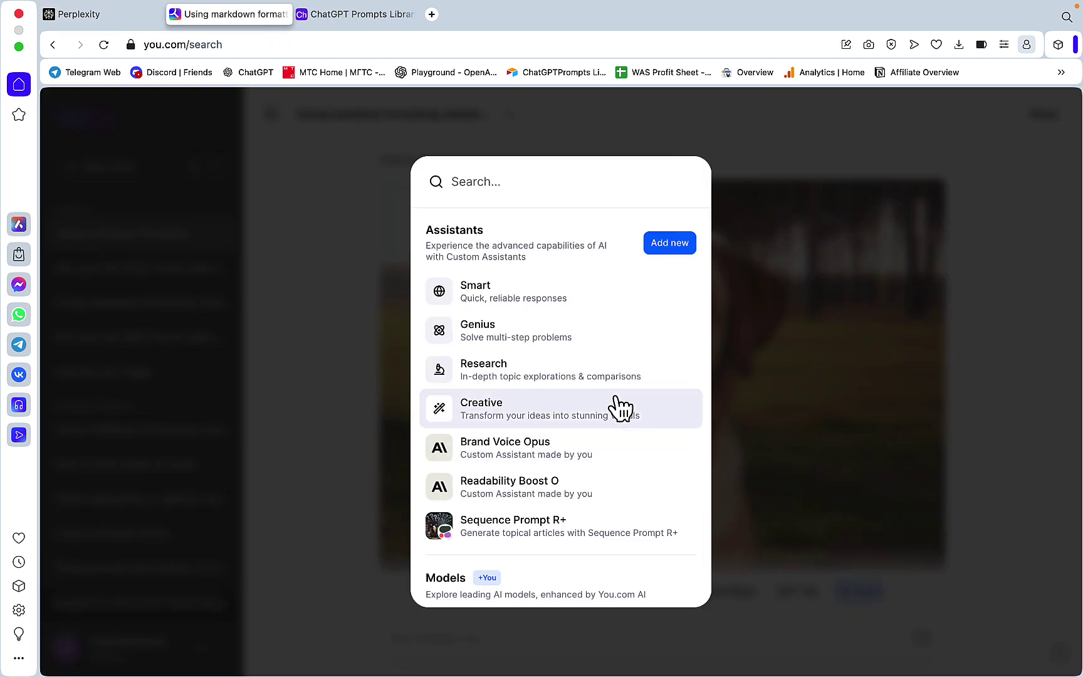
scroll(592, 391, "down", 2)
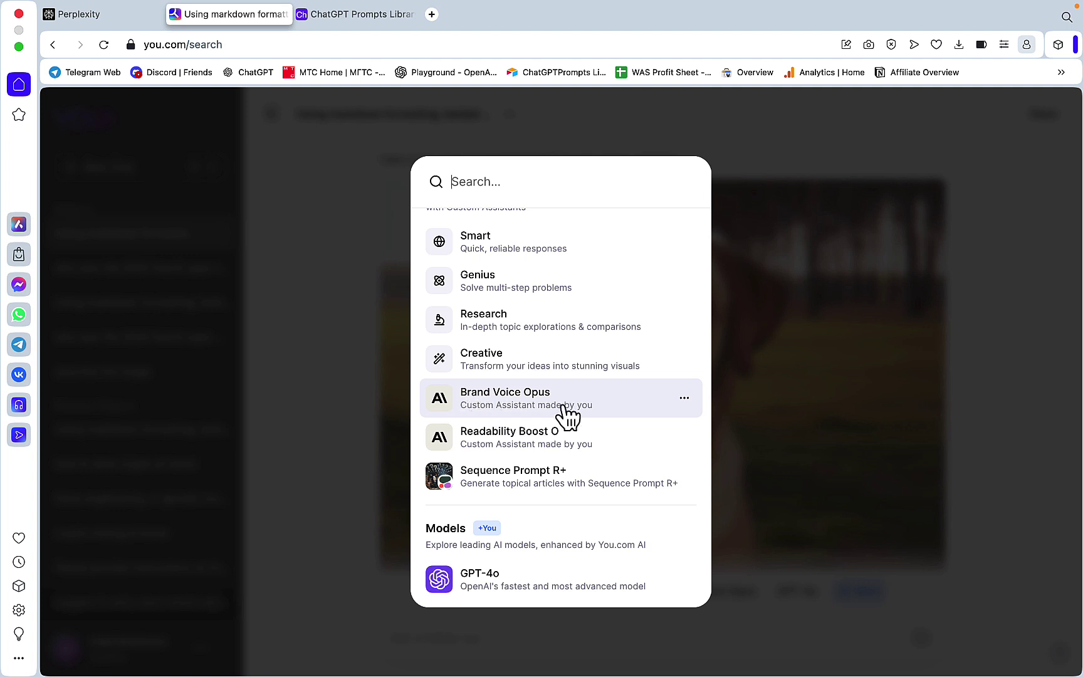
left_click(684, 398)
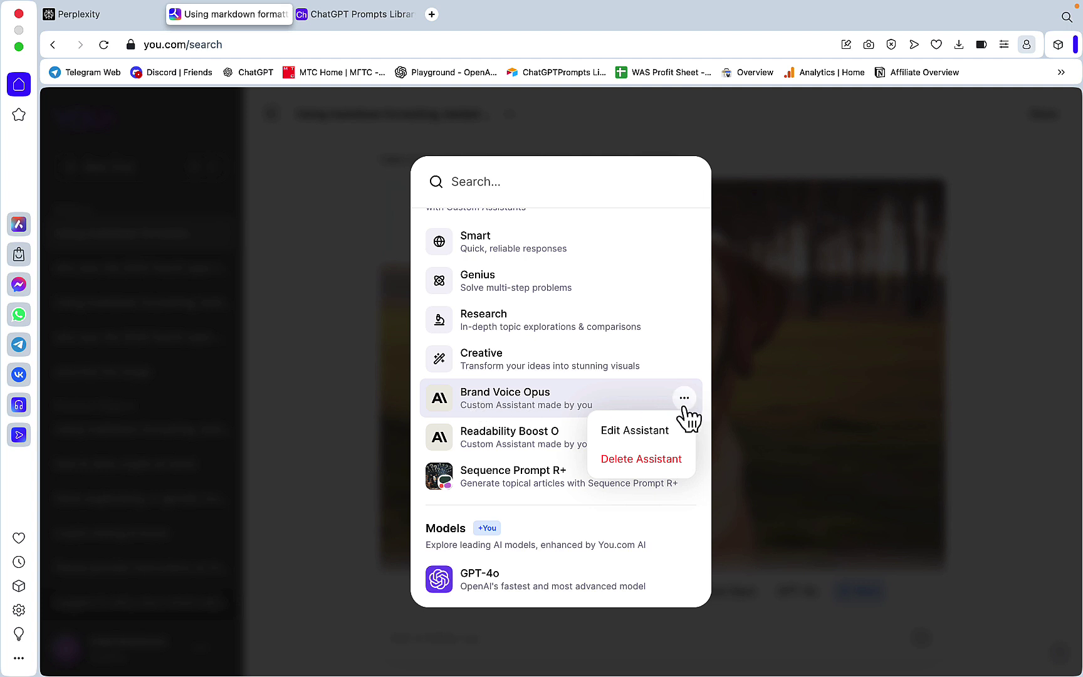
left_click(659, 430)
left_click(714, 227)
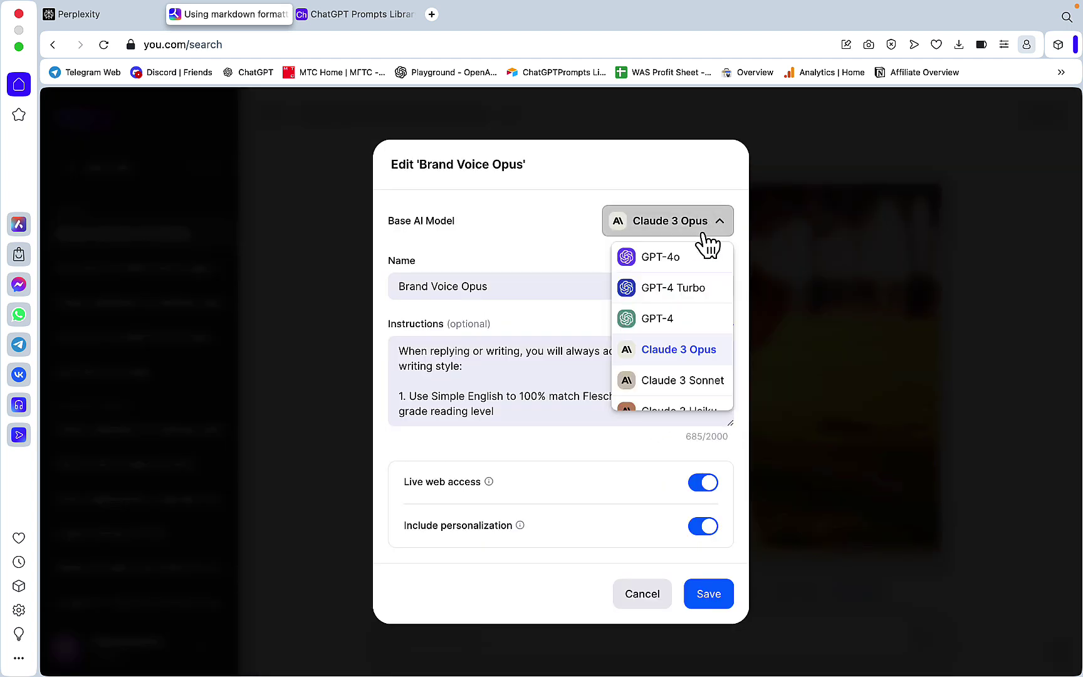
left_click(646, 599)
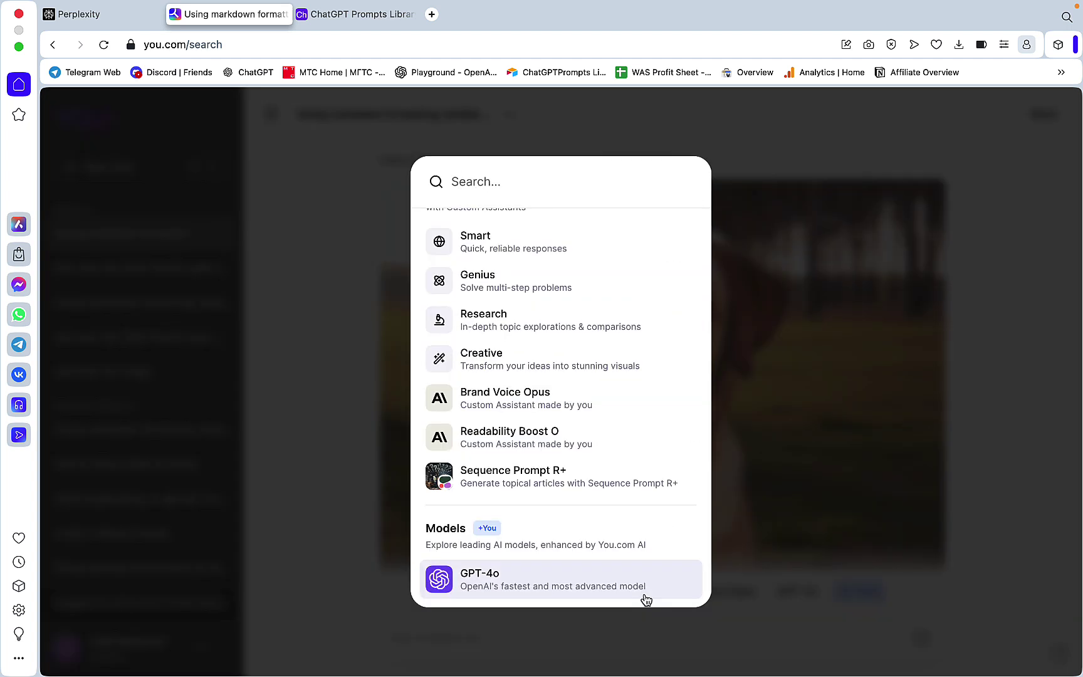
Step: Switch the Labrador image chat to the Brand Voice Opus assistant
left_click(573, 597)
scroll(596, 403, "down", 2)
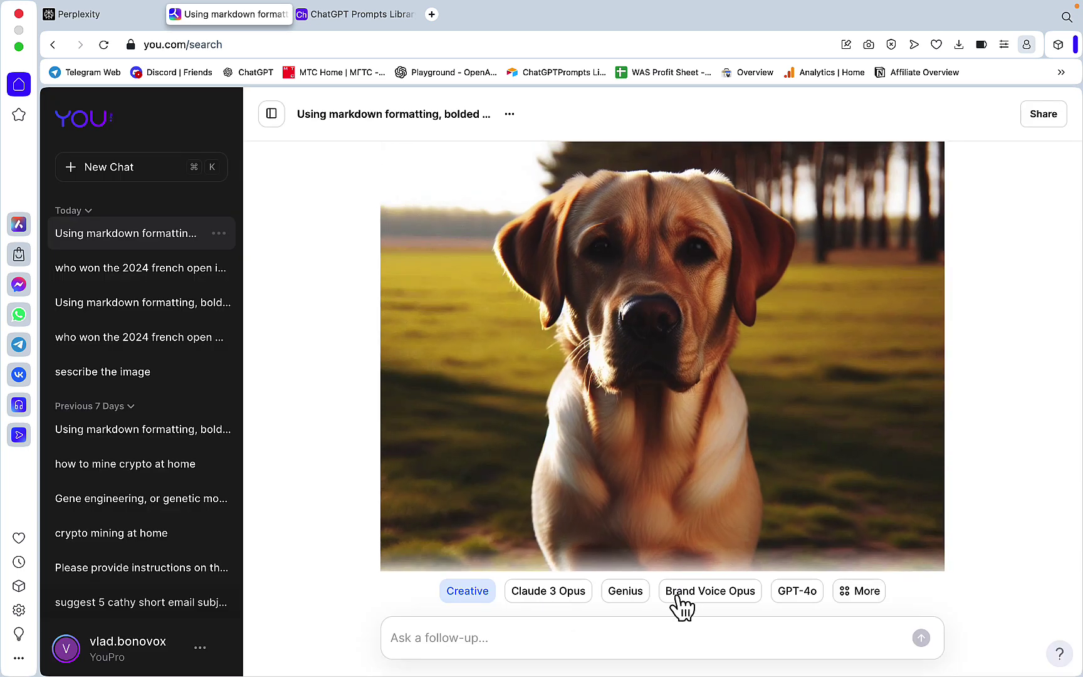
left_click(710, 594)
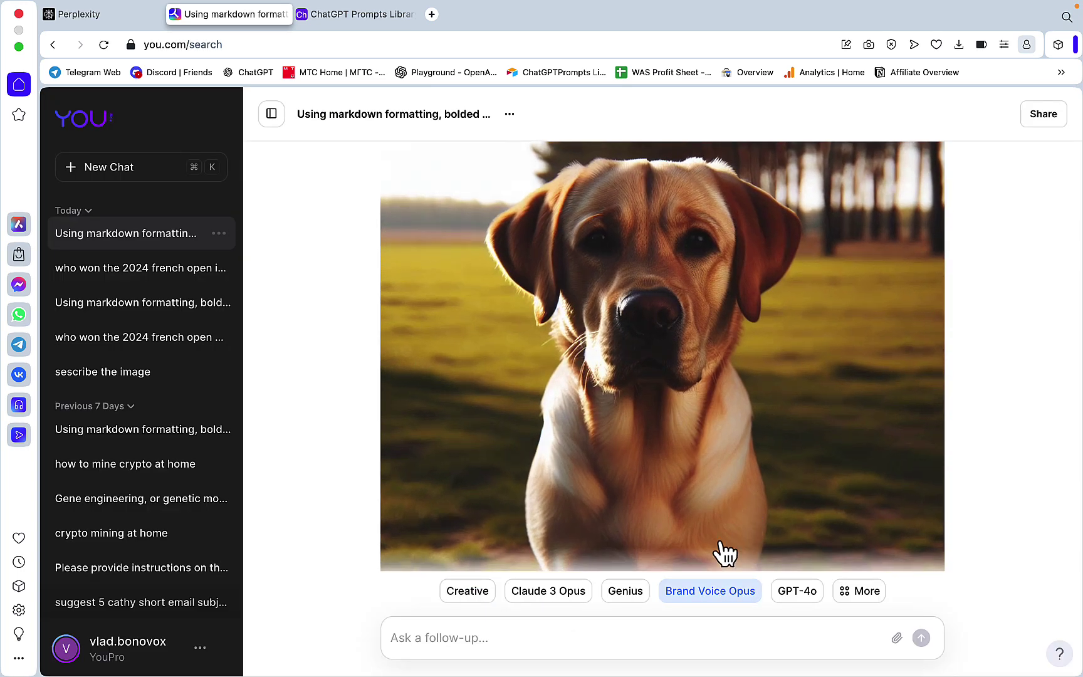
scroll(708, 544, "down", 10)
Step: Enter Yes in both Perplexity AI's and YOU.COM's GPTs cells
left_click(907, 661)
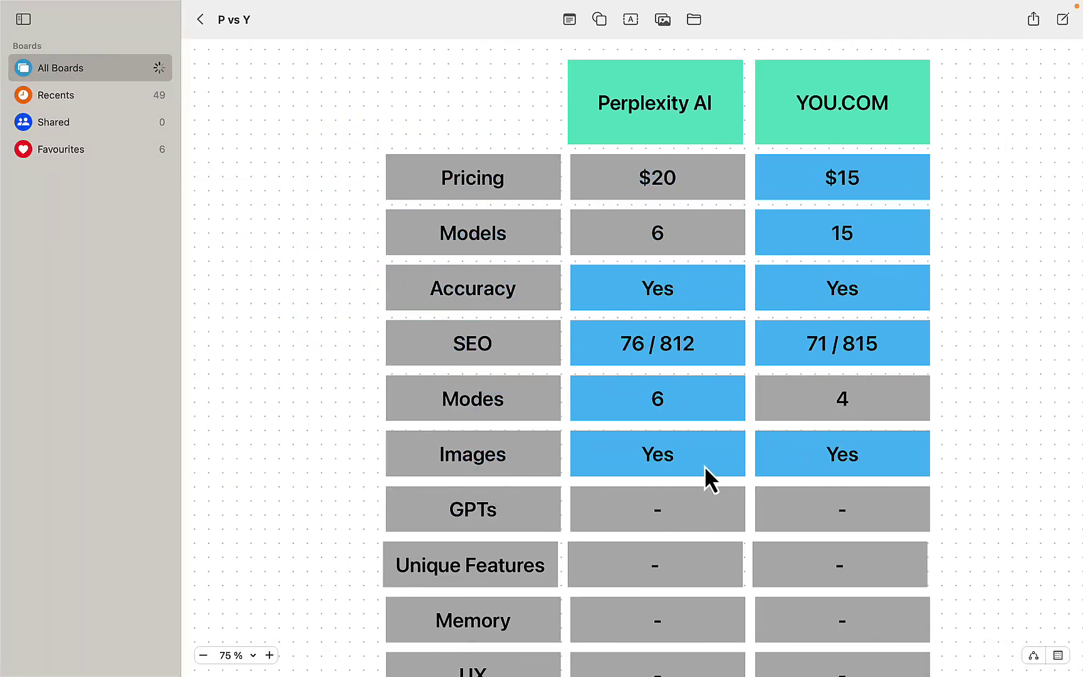
double_click(699, 514)
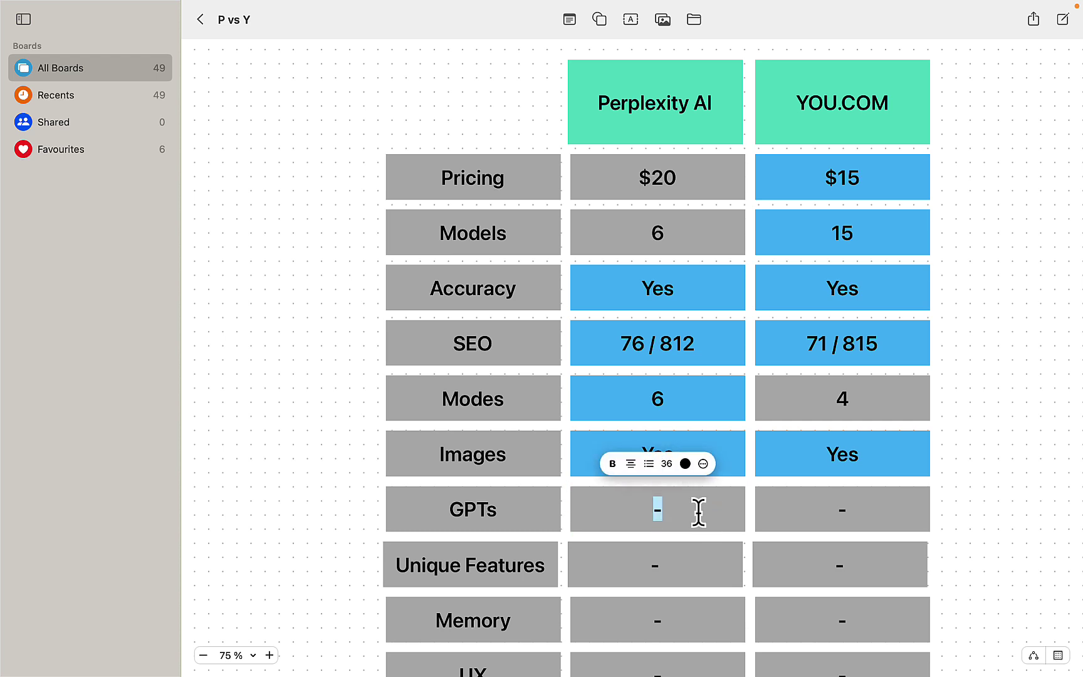
type("Ys")
key("BackSpace")
type("es")
left_click(848, 508)
double_click(849, 508)
type("Yes")
left_click(1029, 555)
Step: Fill YOU.COM's GPTs cell blue to mark it the winner
left_click(915, 495)
left_click(823, 463)
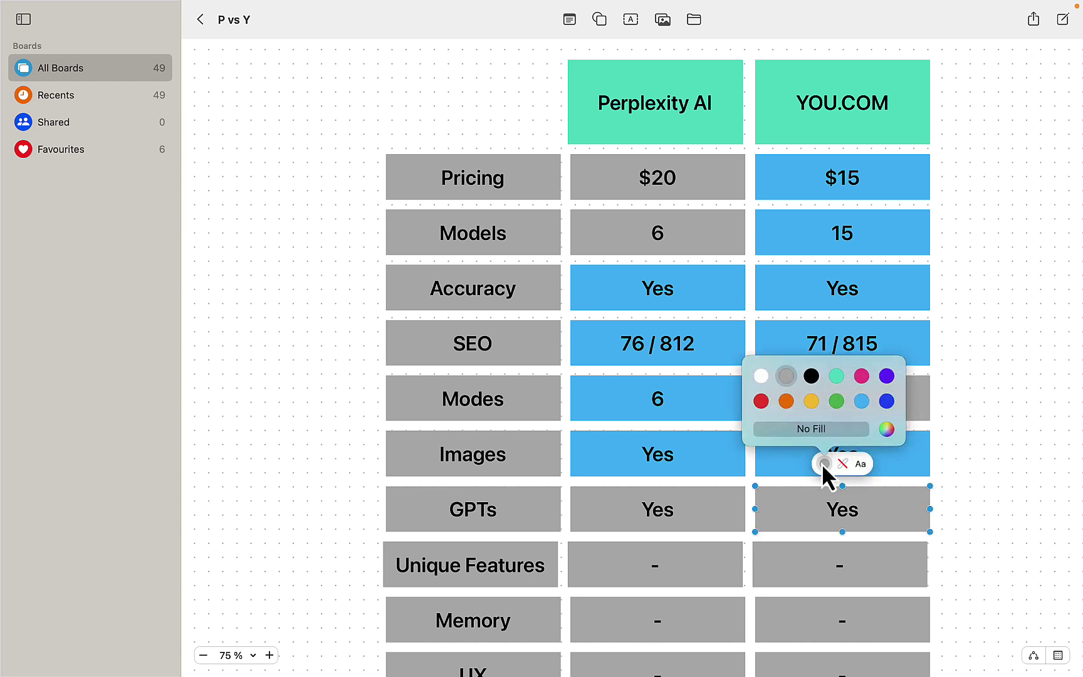
left_click(861, 404)
left_click(975, 537)
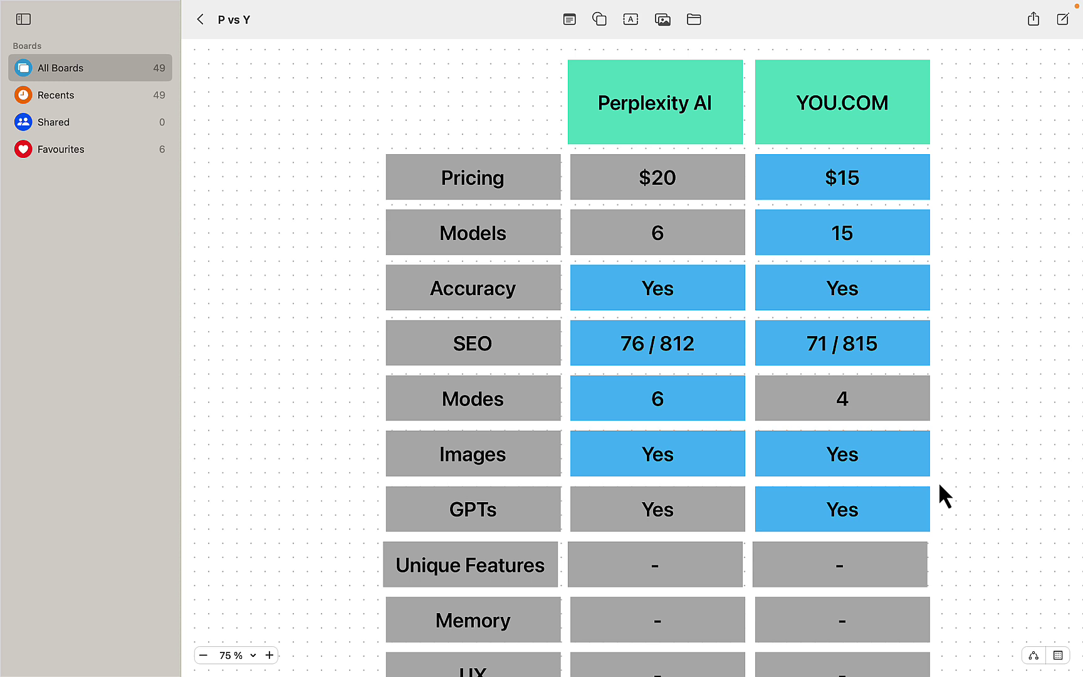
scroll(938, 481, "down", 2)
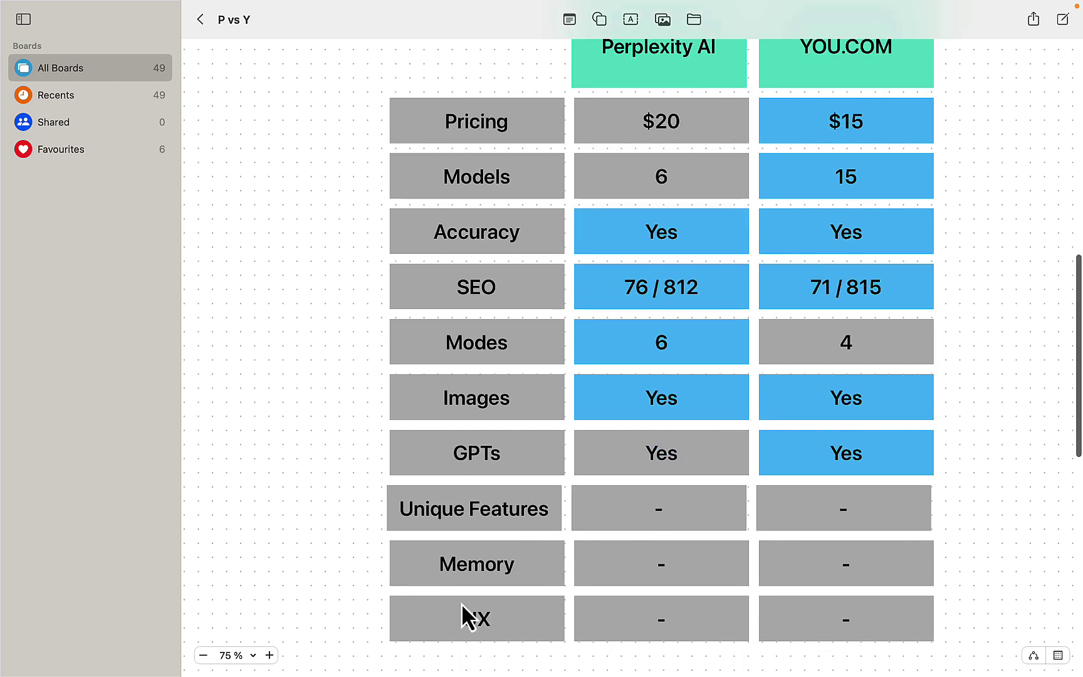
Step: Open Perplexity's Library and try starting a new Page before returning to the Library
left_click(383, 669)
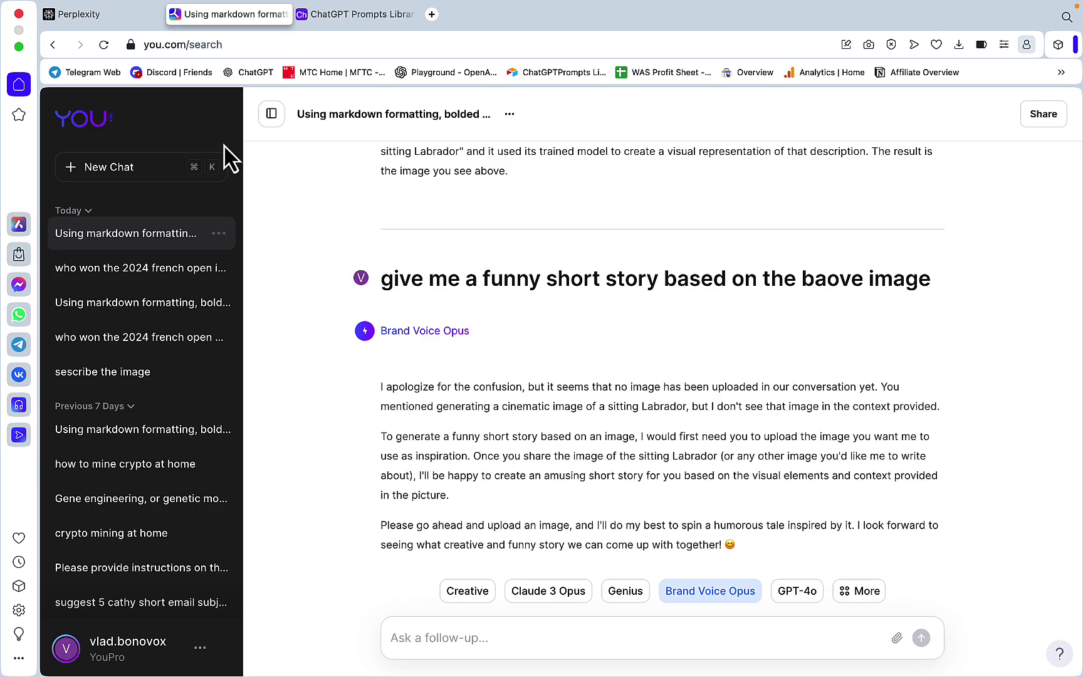
left_click(145, 22)
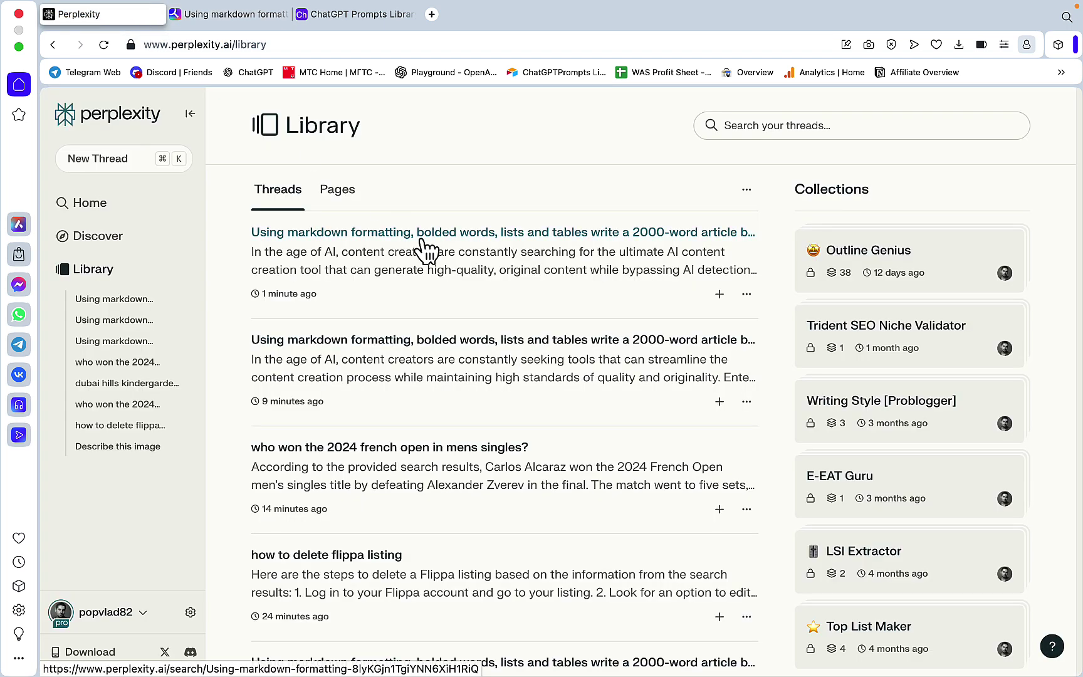
left_click(164, 271)
left_click(416, 221)
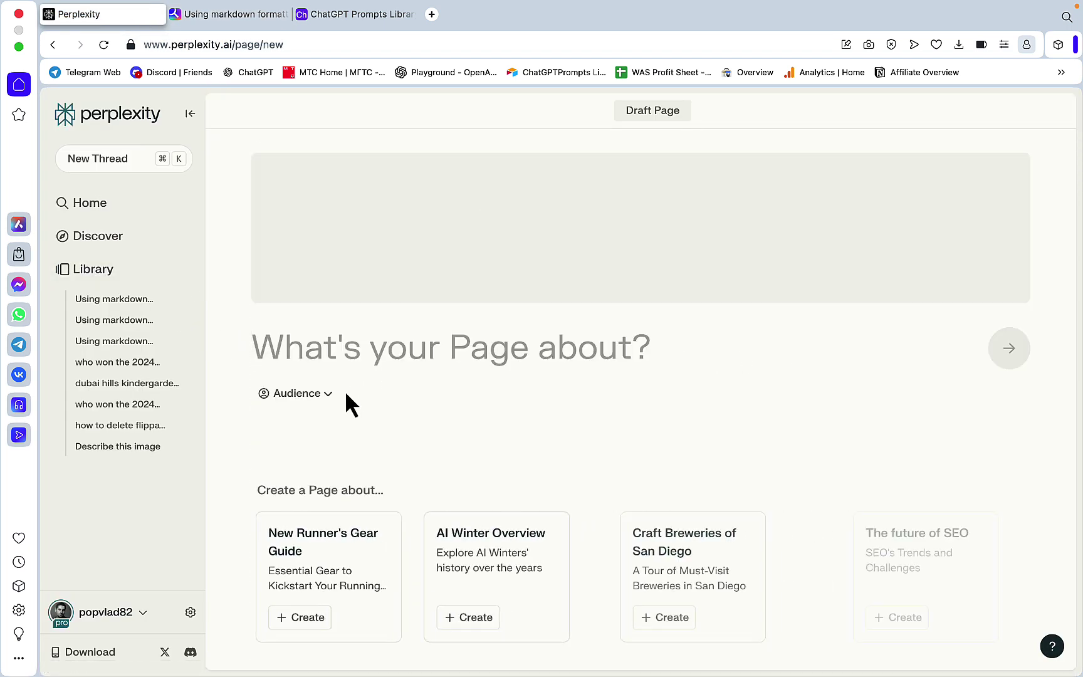
left_click(123, 272)
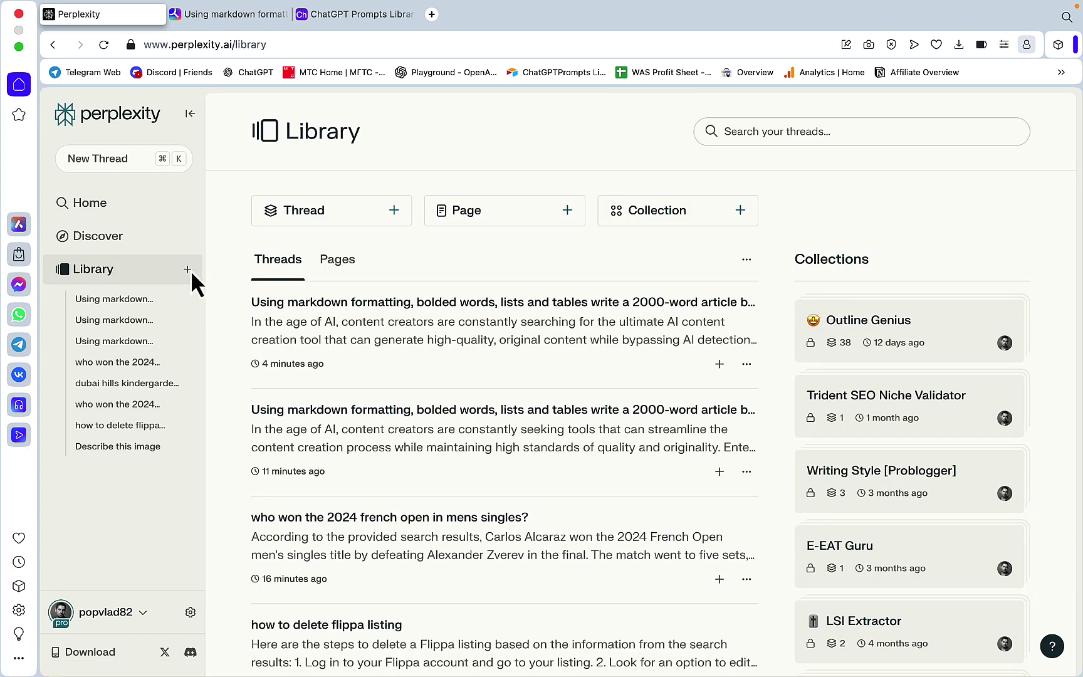
key("super+bracketleft")
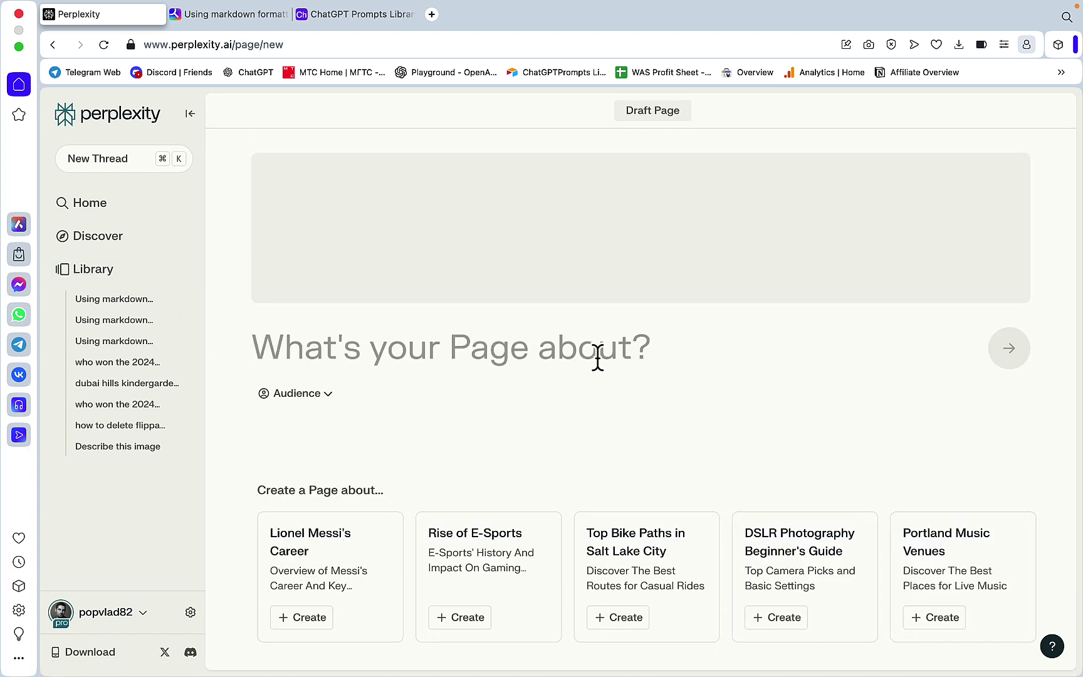
left_click(110, 273)
Step: Open the saved page 'Top AI Side Hustles 2024' from the Pages tab and scroll through it
left_click(344, 266)
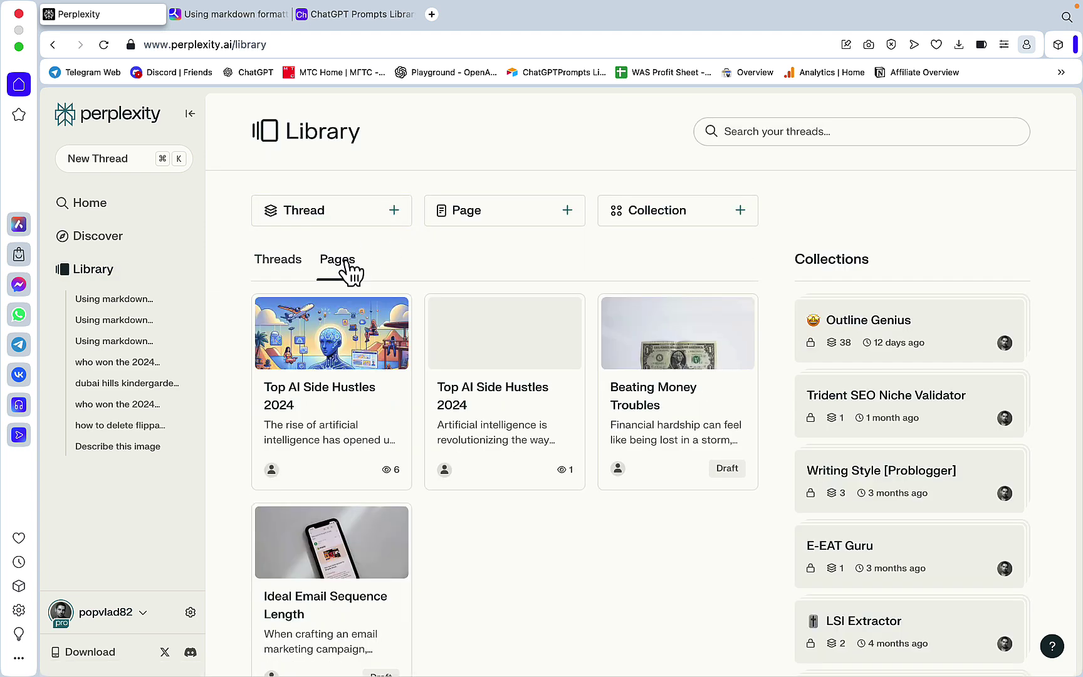
left_click(343, 394)
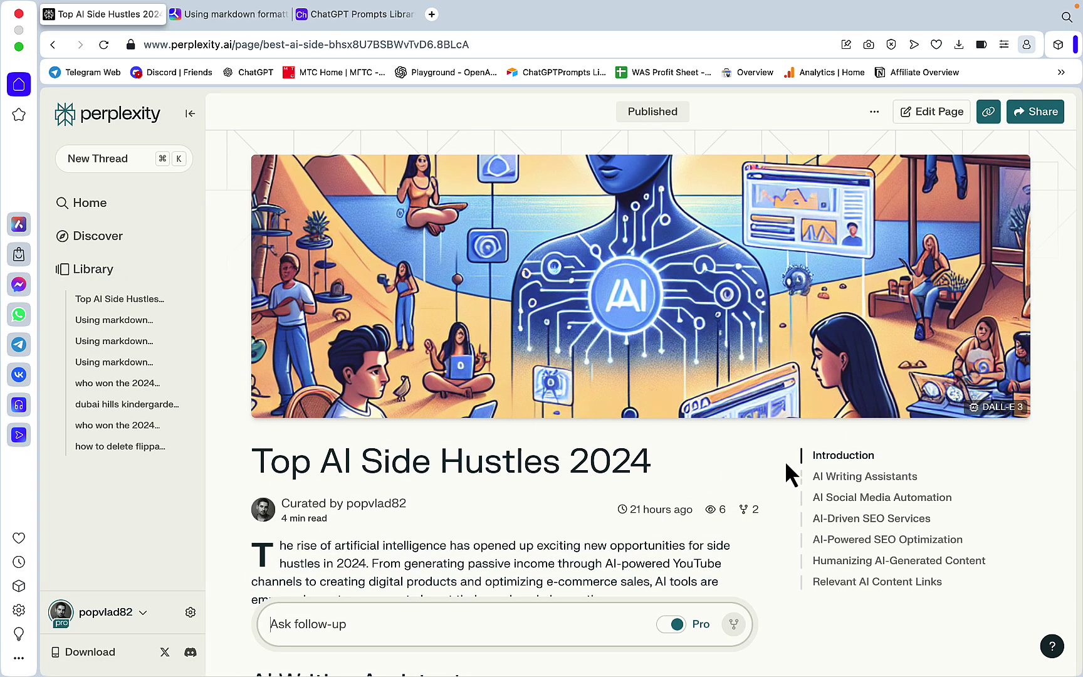
scroll(702, 354, "down", 10)
scroll(705, 355, "down", 10)
scroll(681, 396, "down", 15)
scroll(679, 391, "up", 20)
scroll(680, 391, "up", 15)
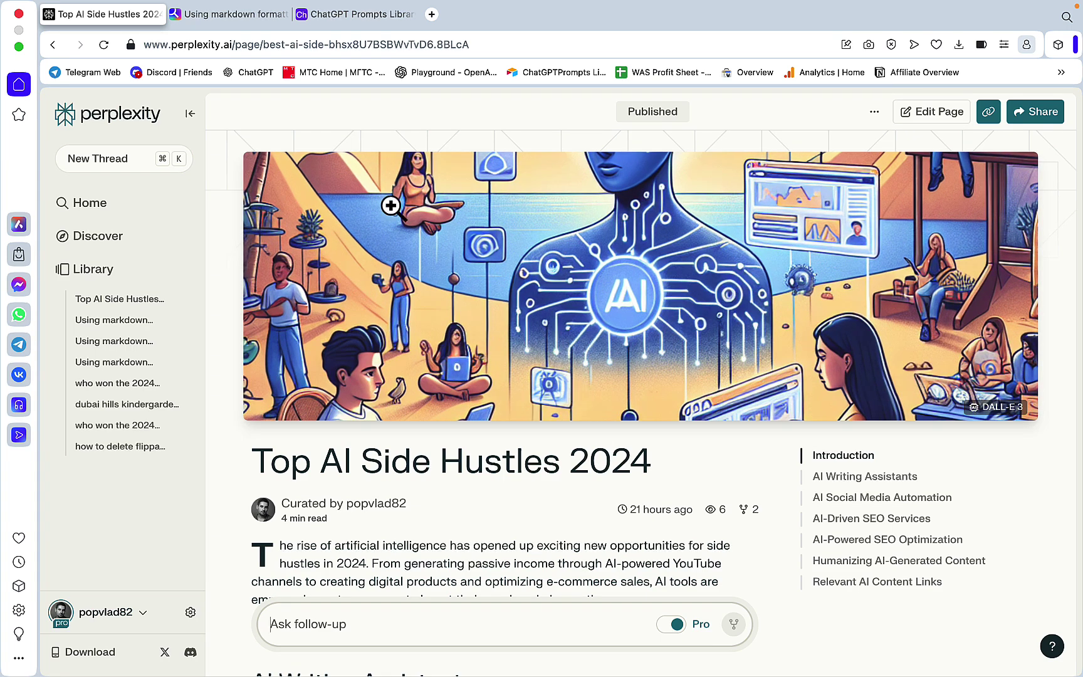
Step: Open YouImagine from the account menu's YouApps, keeping the SD XL model and no preset style
left_click(229, 14)
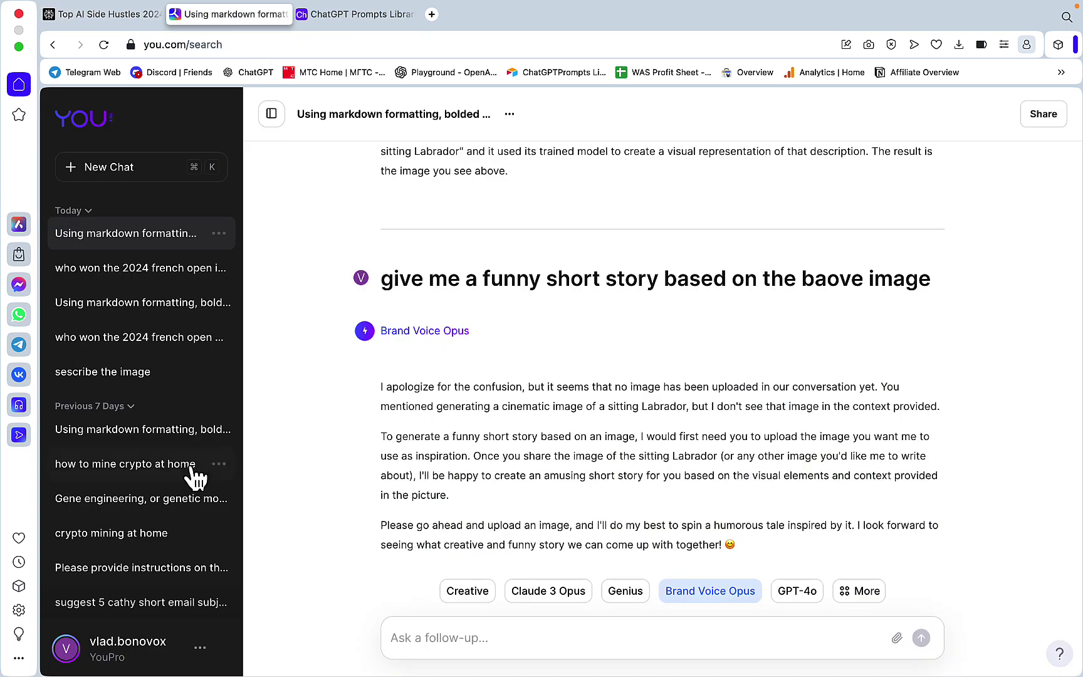
left_click(207, 648)
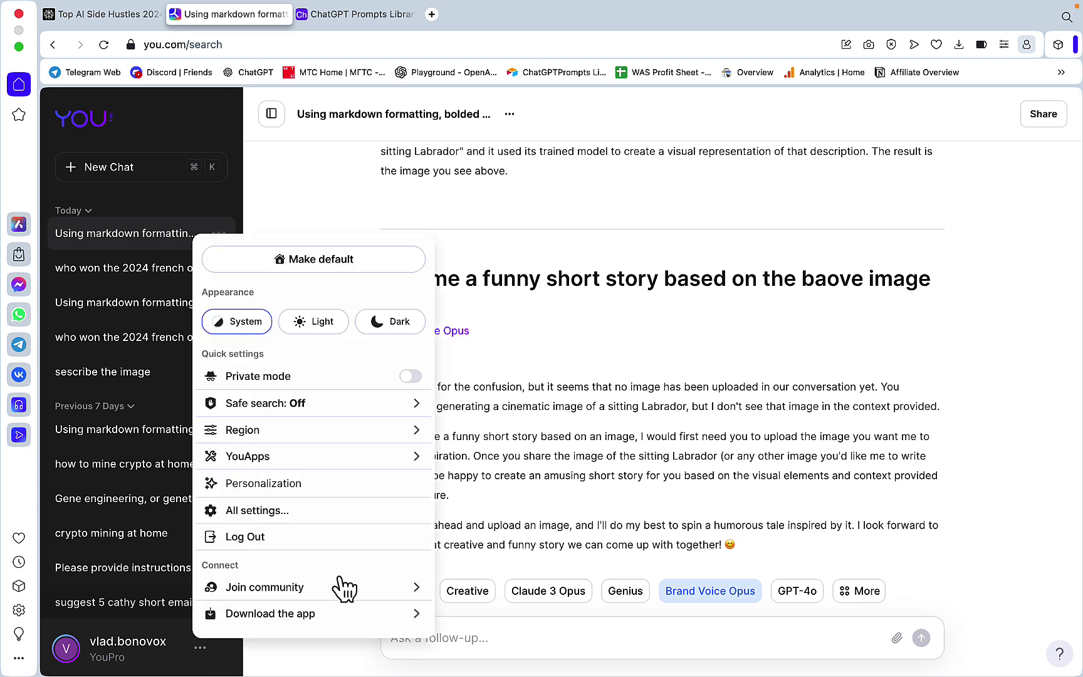
mouse_move(366, 489)
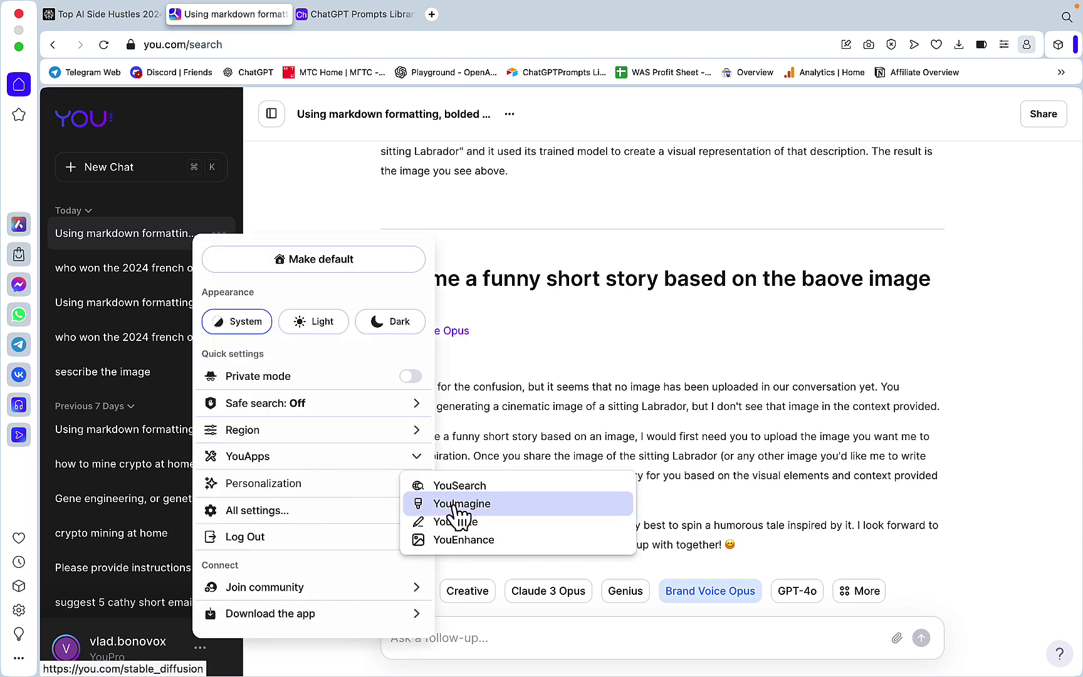
left_click(457, 505)
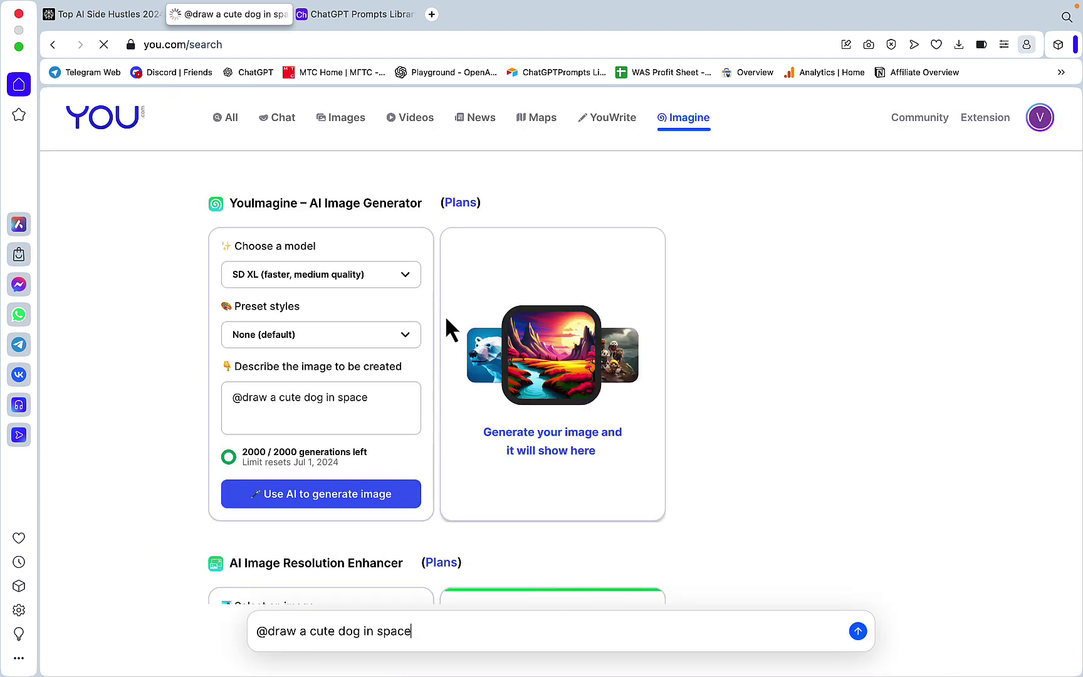
left_click(409, 279)
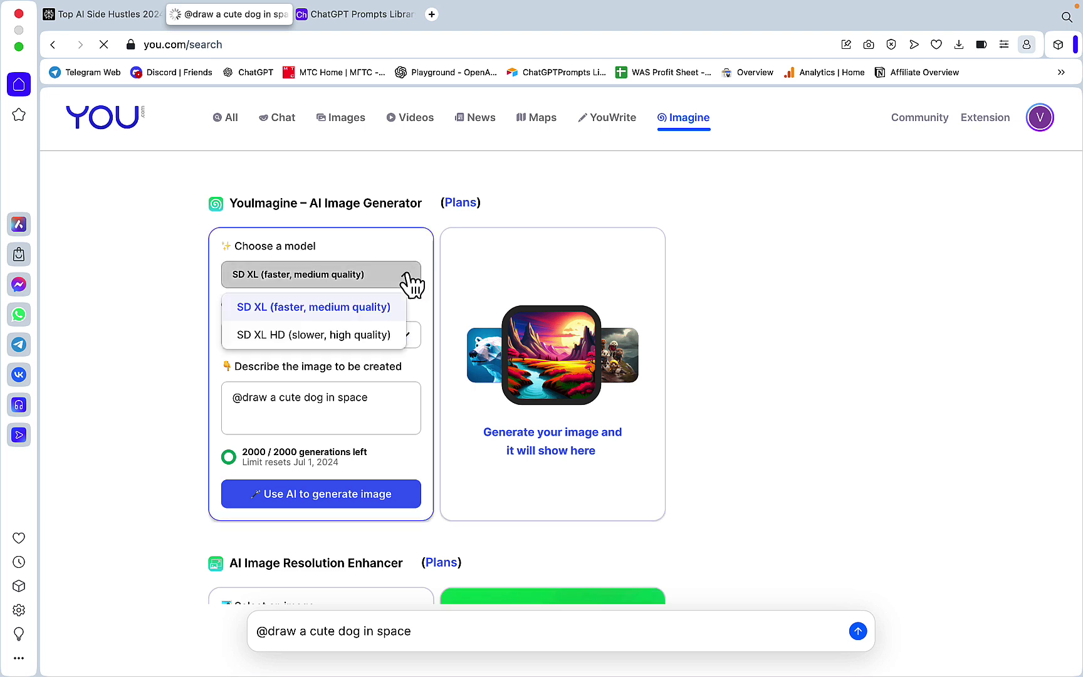
left_click(398, 243)
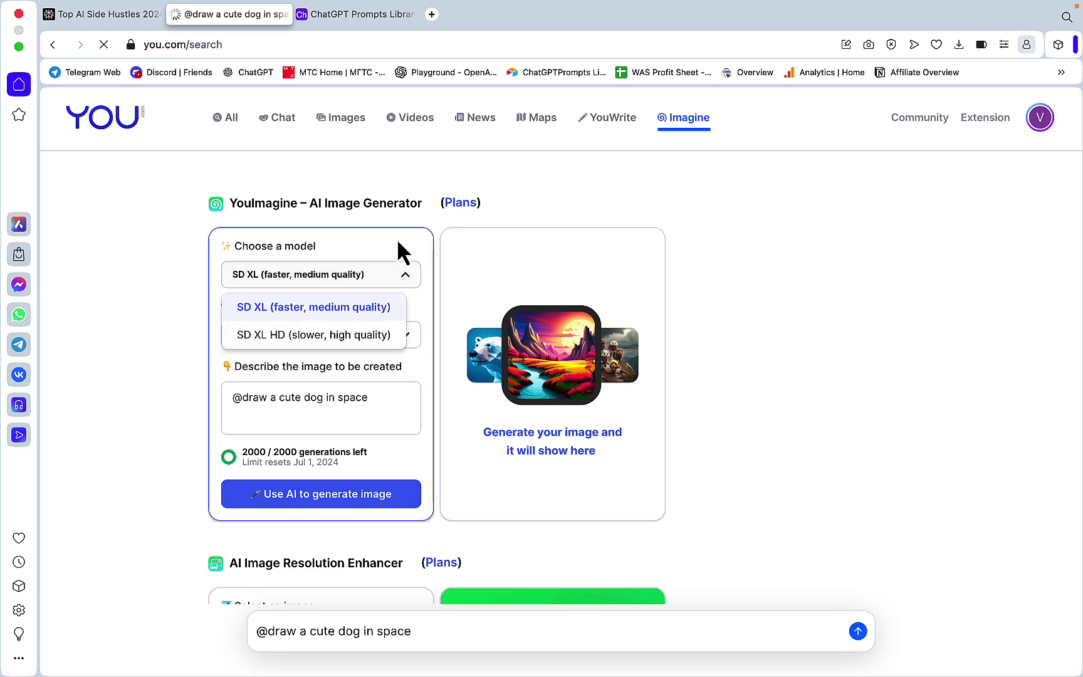
left_click(400, 335)
left_click(416, 232)
scroll(410, 338, "down", 5)
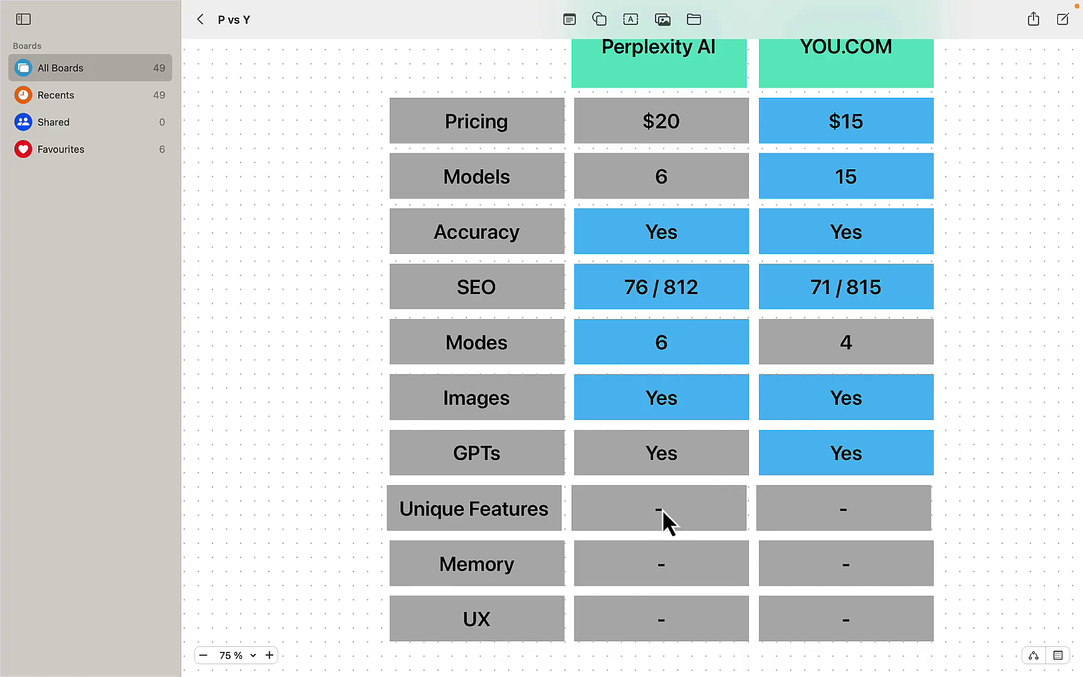
Step: Enter Yes in both services' Unique Features cells
double_click(663, 511)
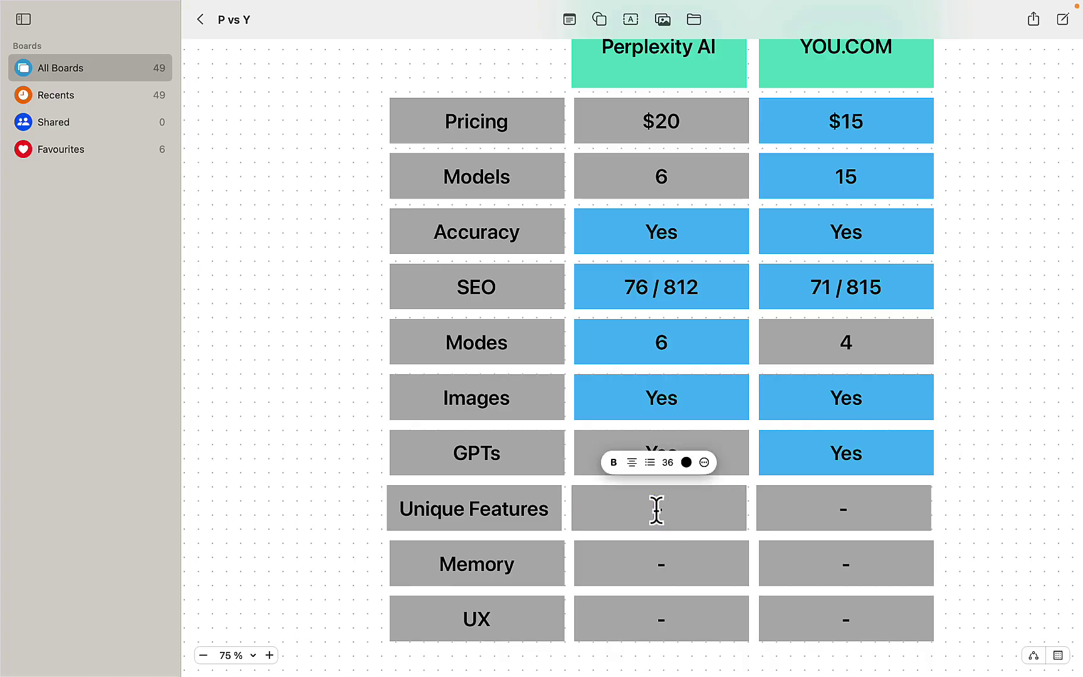
type("Yes")
double_click(844, 508)
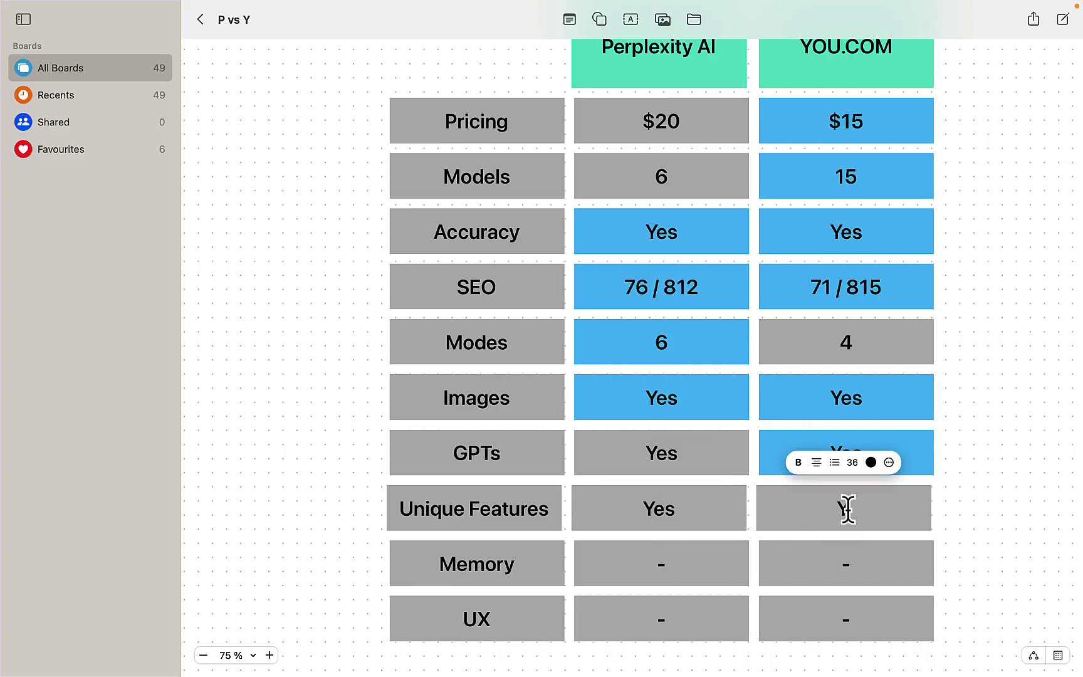
type("Yes")
left_click(1003, 516)
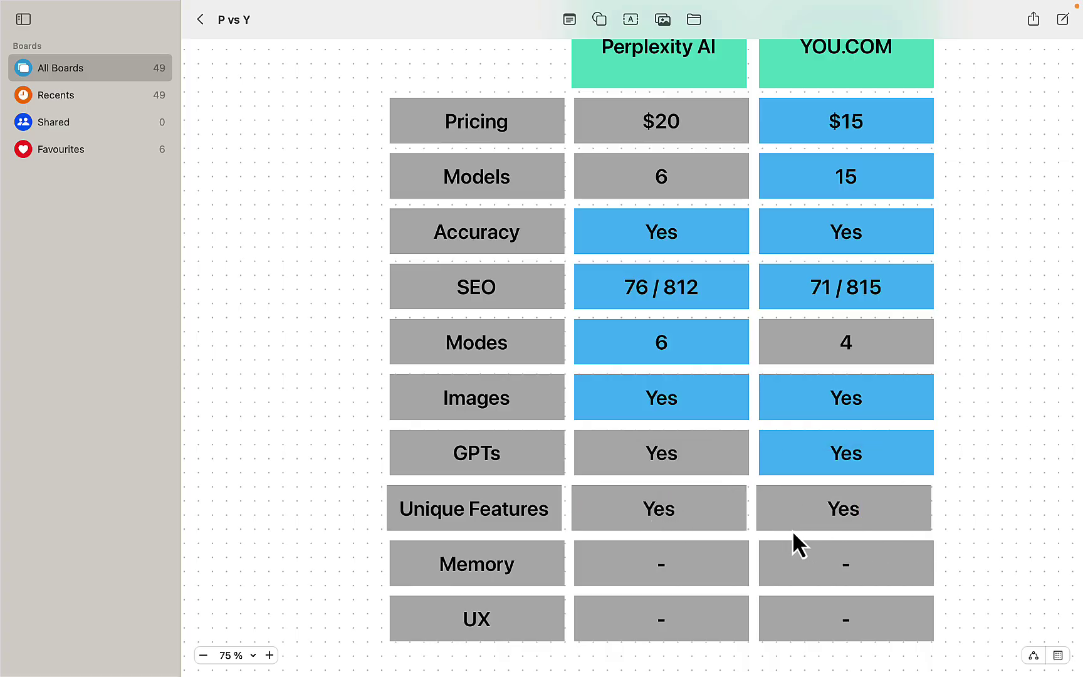
Step: Fill Perplexity AI's Unique Features cell blue and bring Opera to the front
left_click(728, 526)
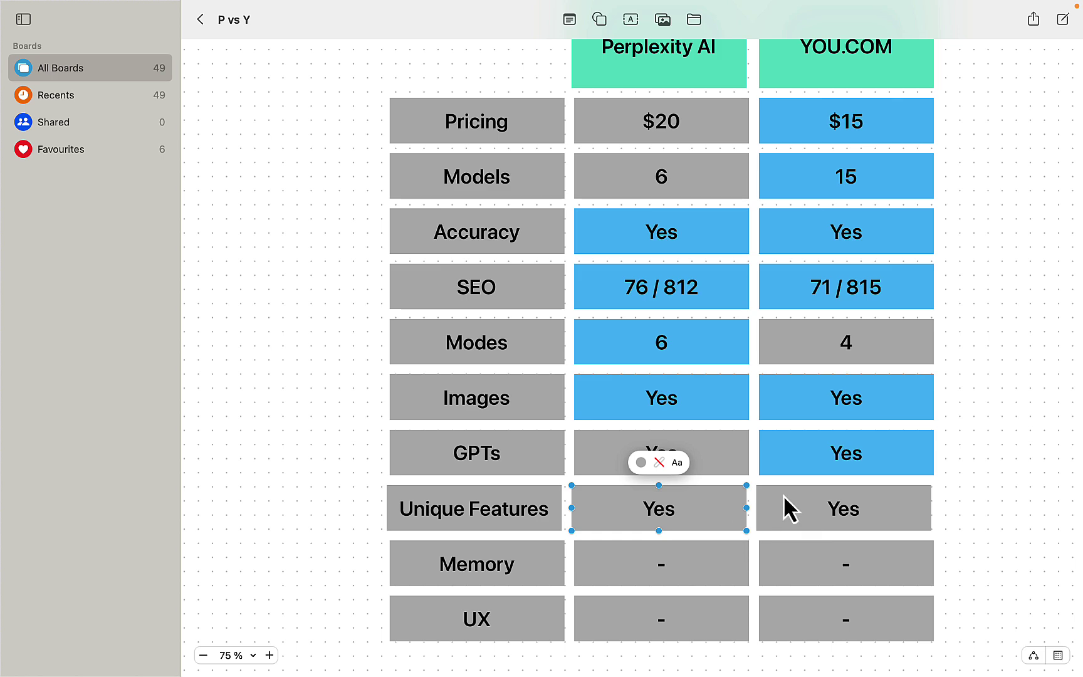
left_click(641, 462)
left_click(615, 520)
mouse_move(383, 671)
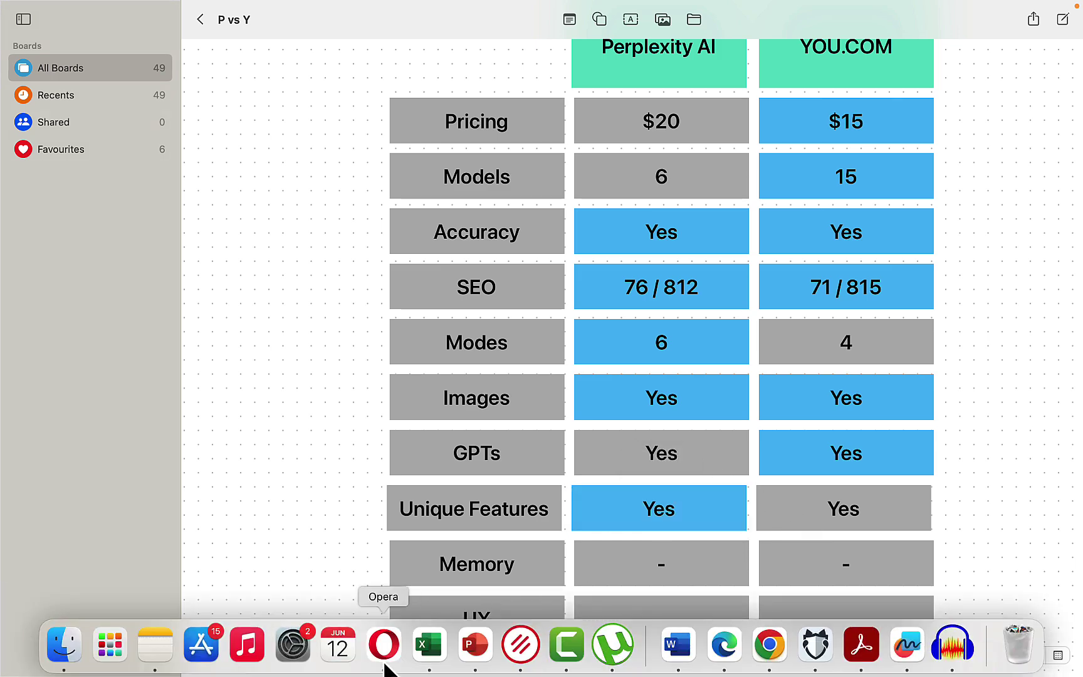
left_click(384, 645)
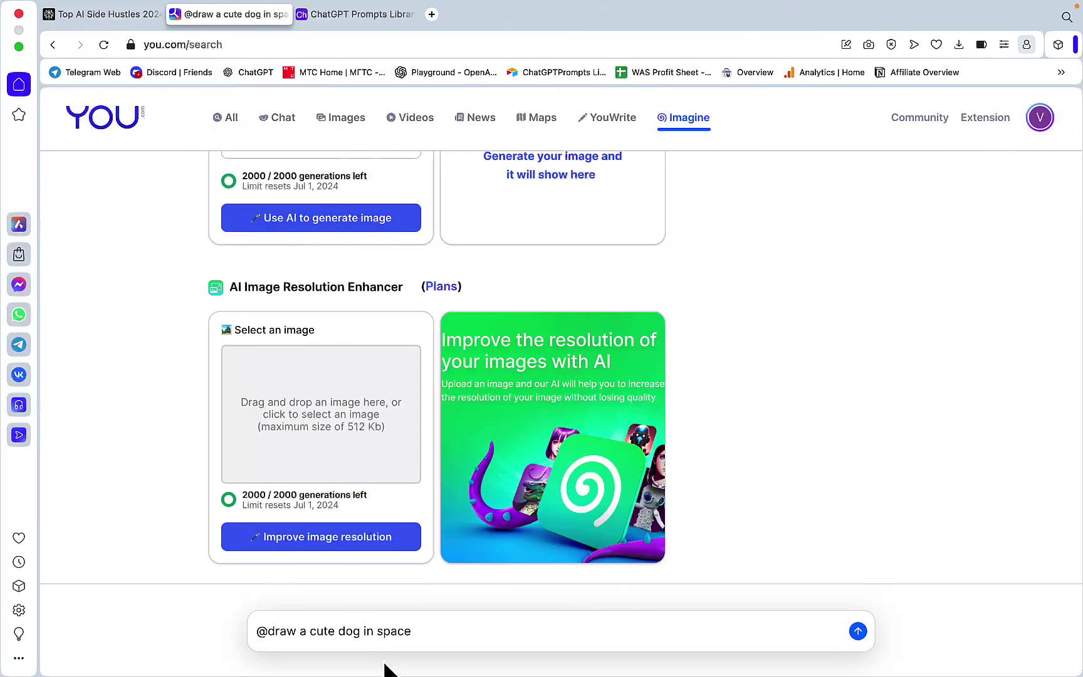
Step: Go back to the Agility Writer article chat, closing the Personalization settings unchanged
left_click(52, 45)
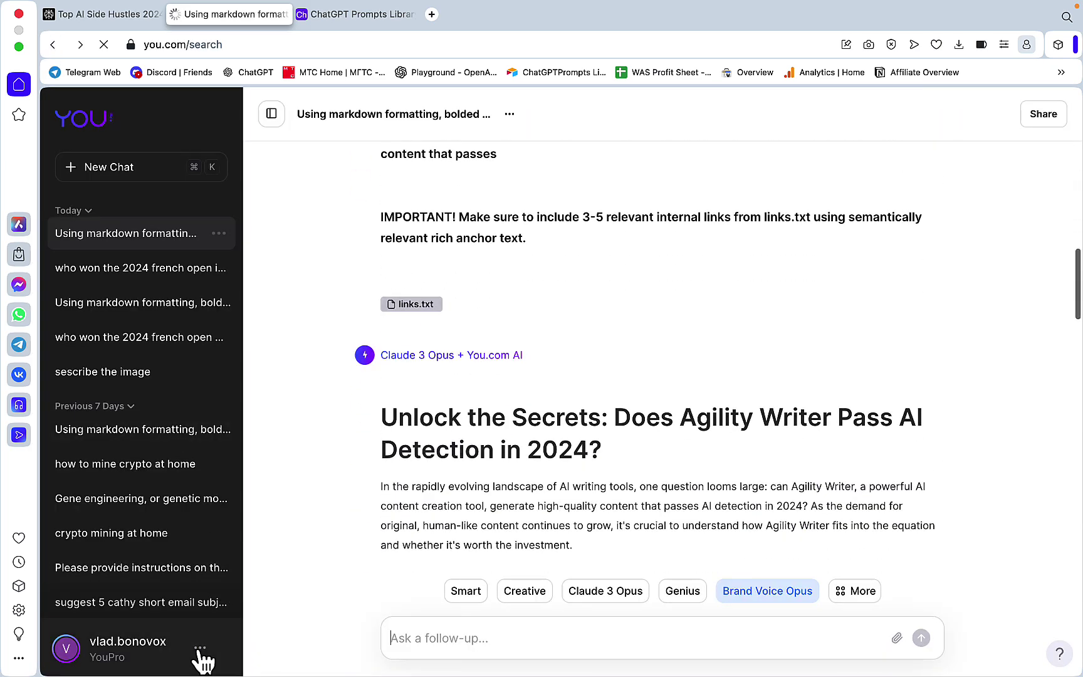
left_click(201, 649)
left_click(263, 483)
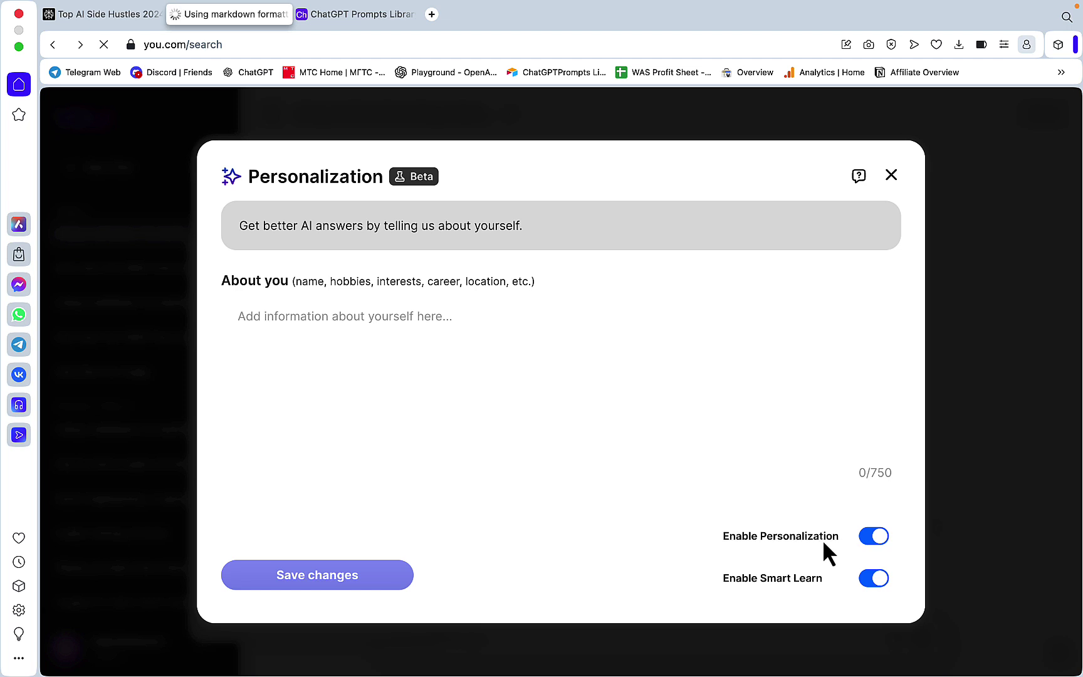
left_click(890, 174)
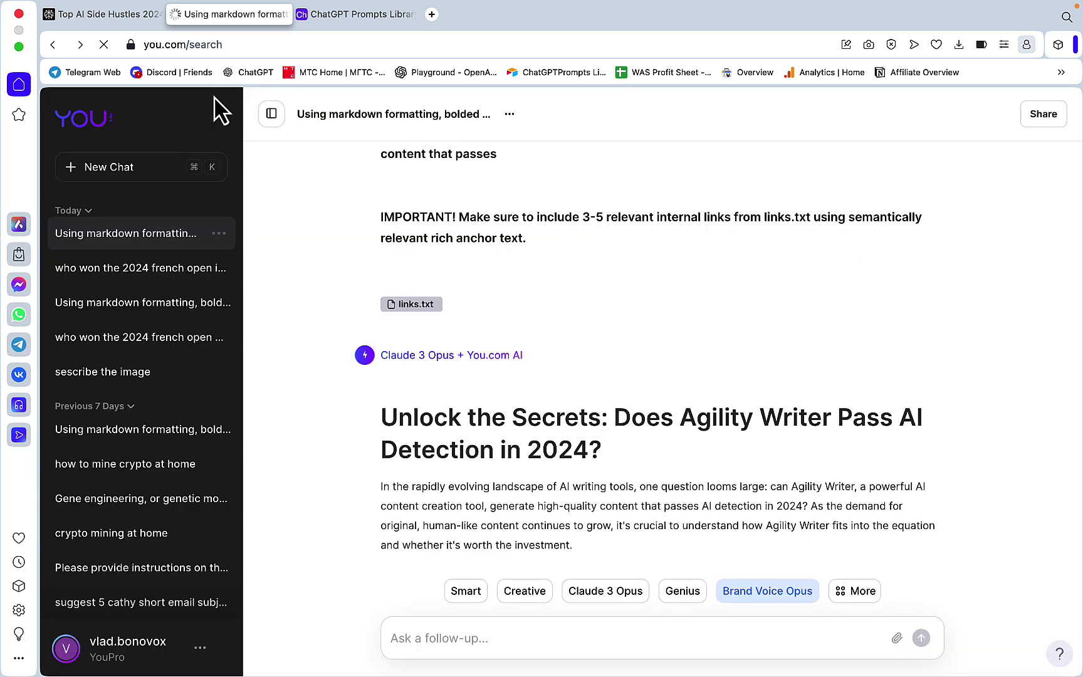
Step: Open Perplexity's Profile settings to view the Article checklist introduction
left_click(118, 17)
left_click(119, 601)
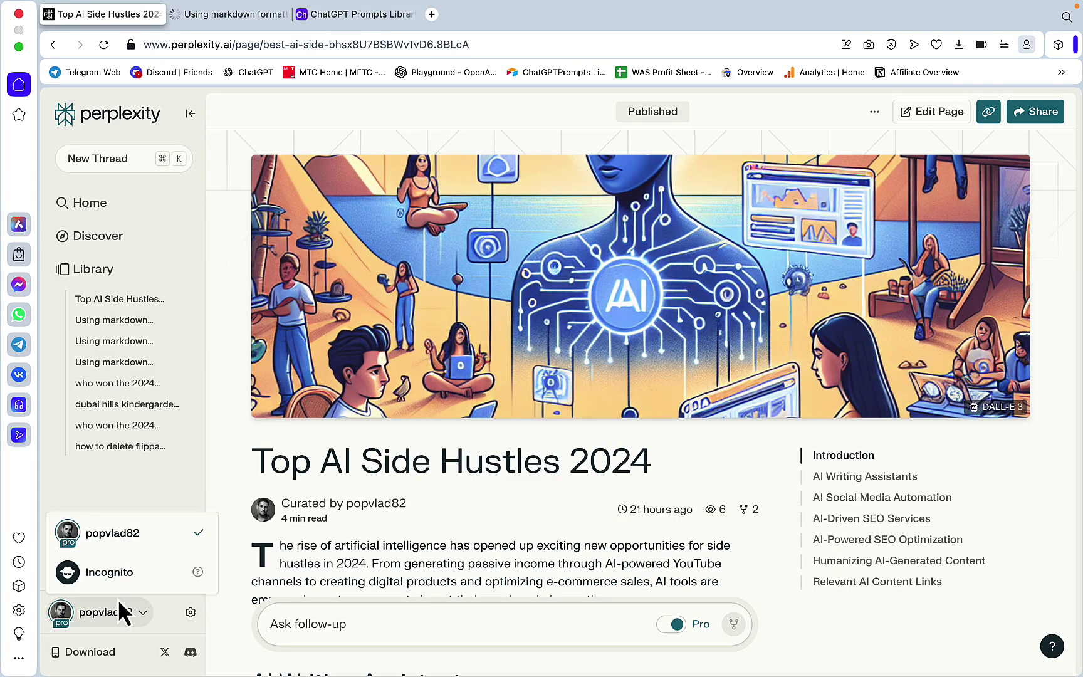
left_click(190, 611)
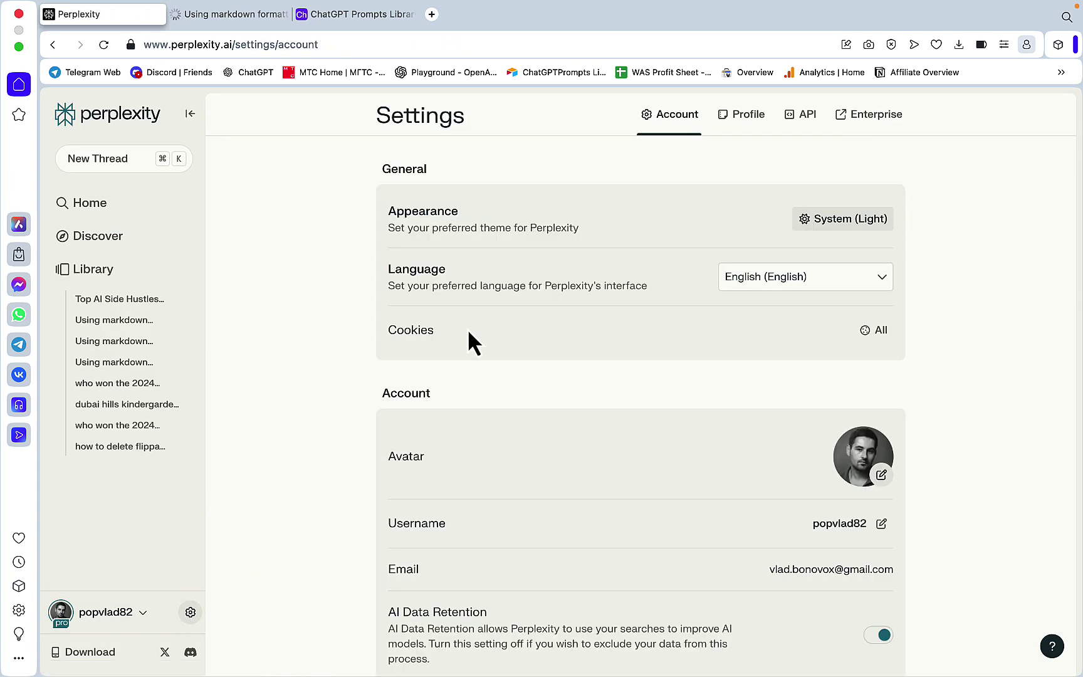
left_click(739, 120)
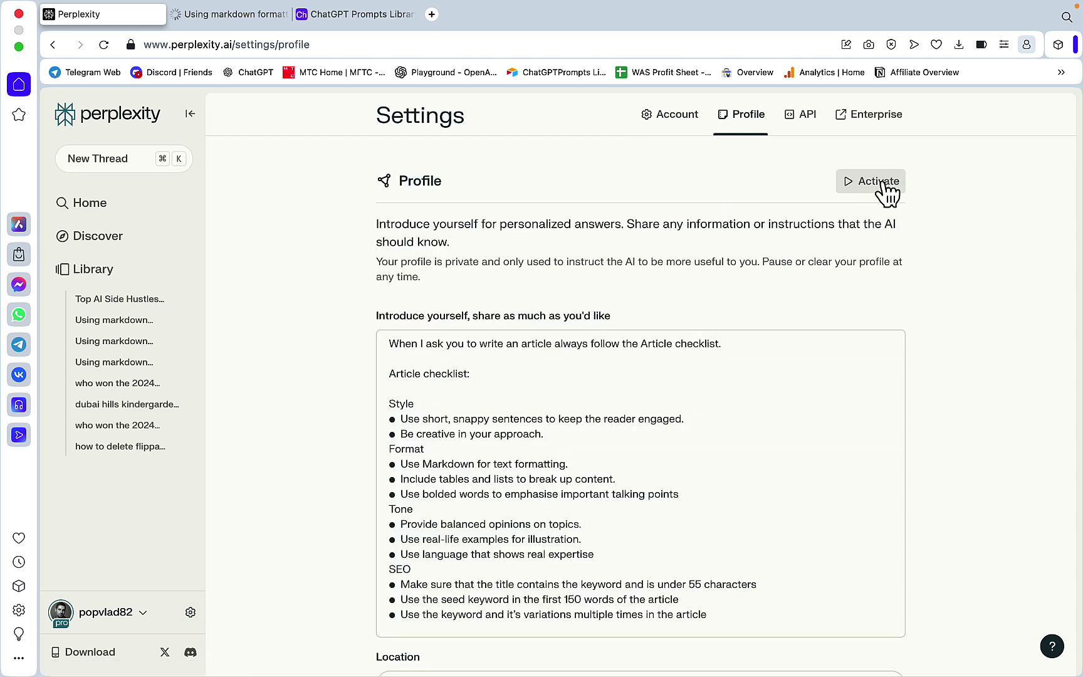
scroll(677, 363, "down", 1)
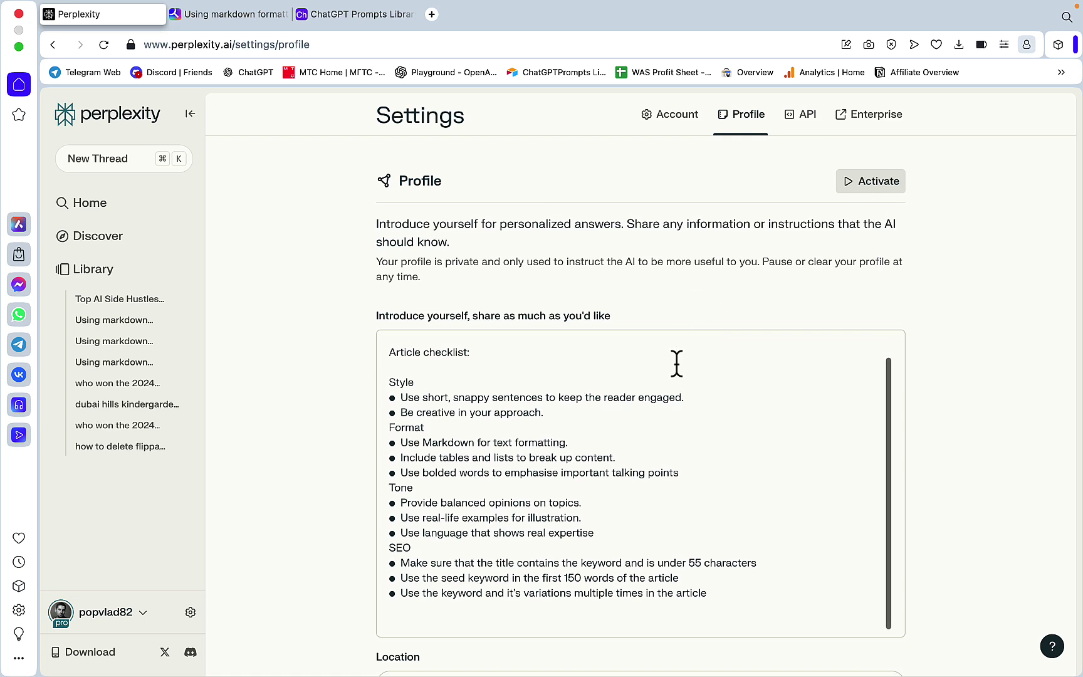
scroll(677, 363, "up", 1)
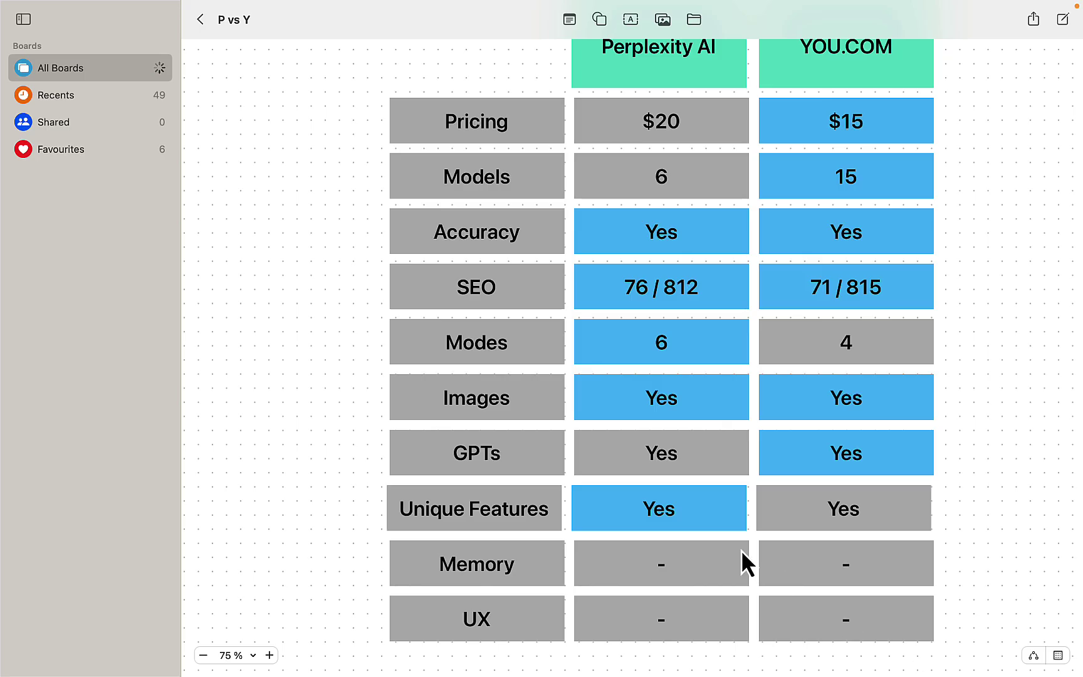
Step: Enter Yes in both Memory cells and fill YOU.COM's Memory cell blue
left_click(668, 564)
left_click(668, 564)
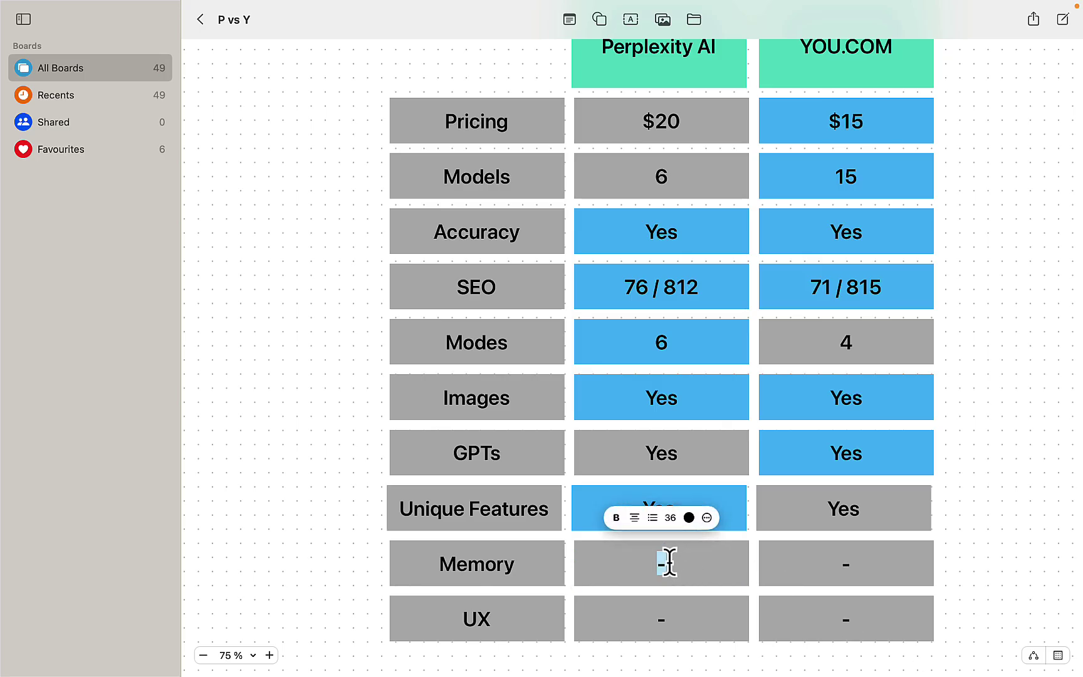
type("Yes")
key("BackSpace")
key("BackSpace")
key("BackSpace")
type("yes")
key("Left")
key("Left")
key("BackSpace")
type("Y")
left_click(845, 564)
type("Yes")
key("Escape")
left_click(828, 518)
left_click(864, 455)
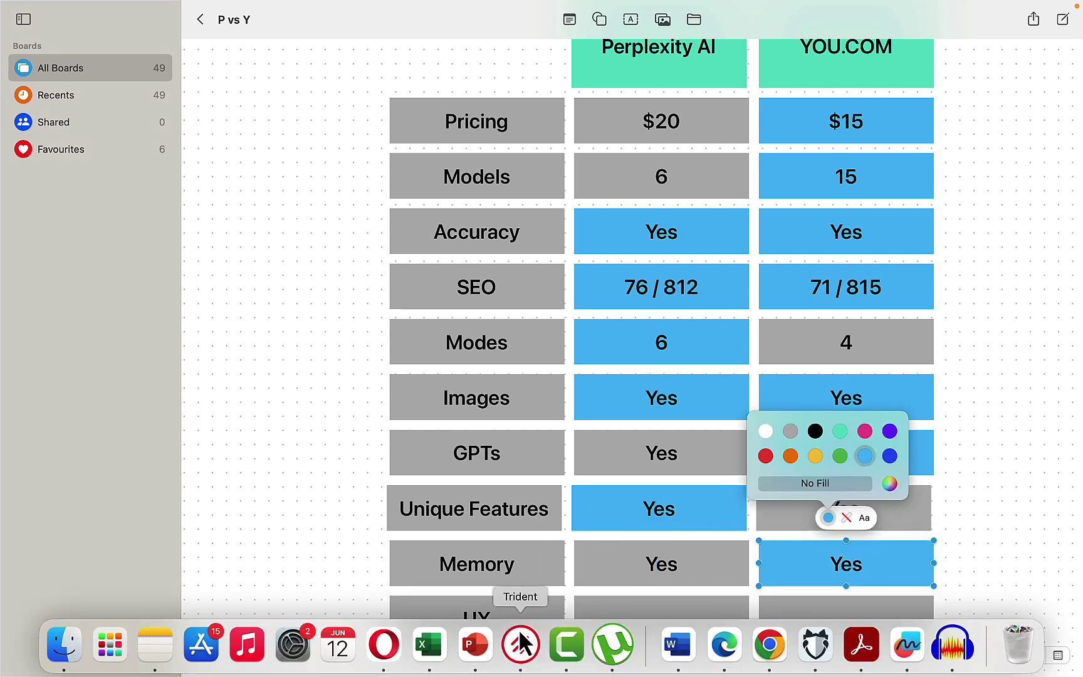
Step: Enter UX scores 10 for YOU.COM and 5 for Perplexity AI, then select YOU.COM's UX cell
left_click(845, 619)
type("10")
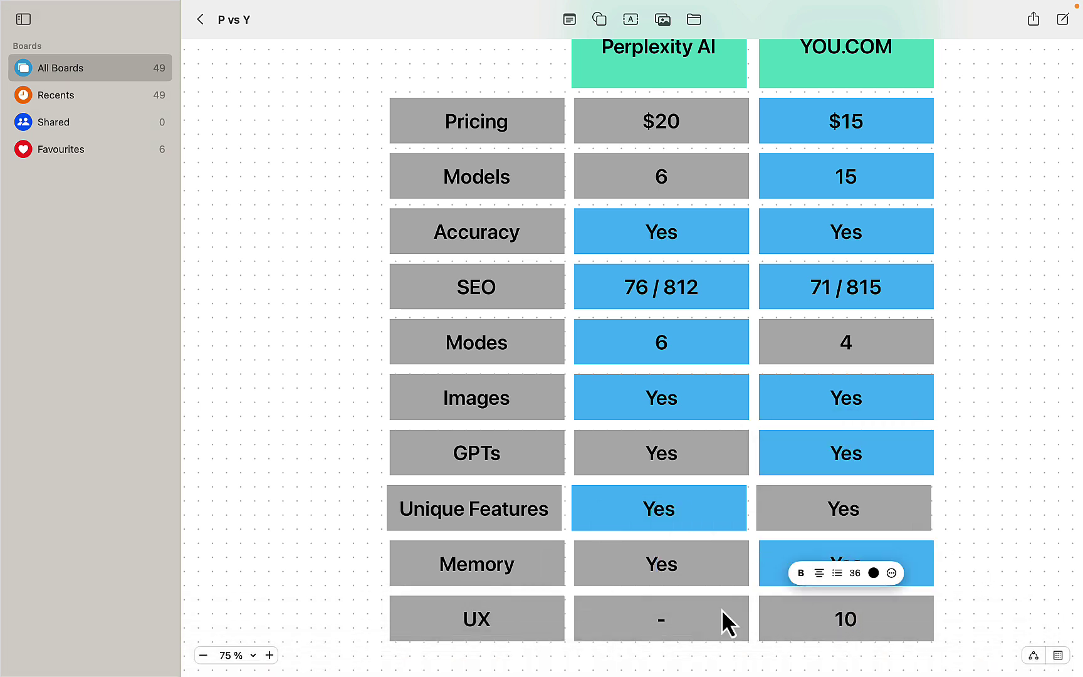
left_click(660, 624)
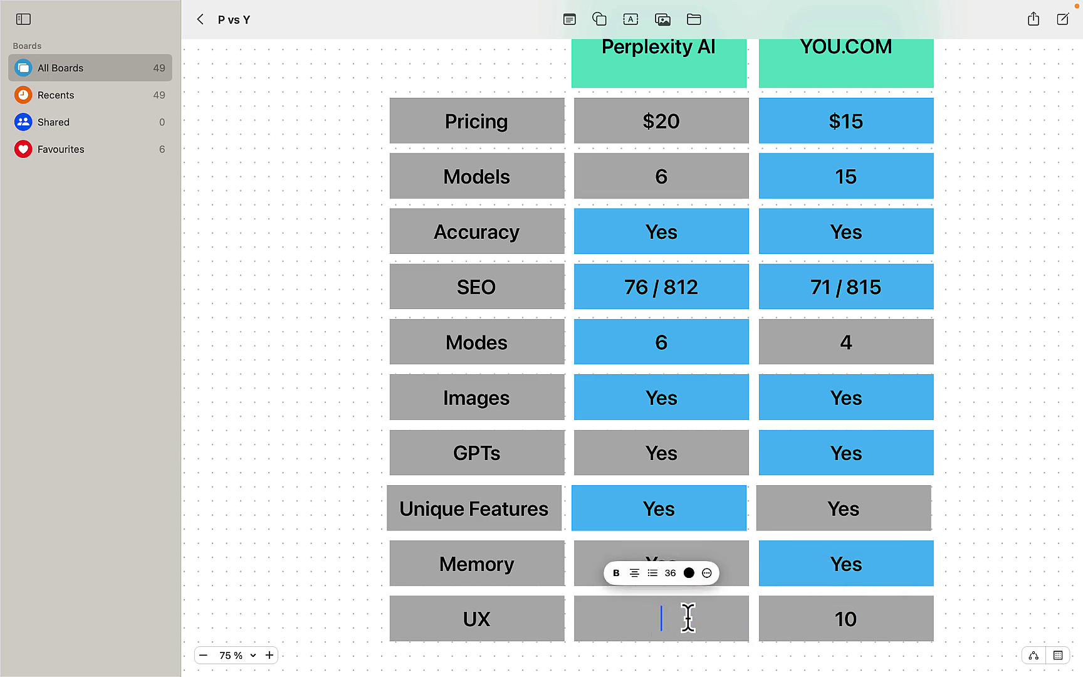
type("5")
left_click(993, 605)
left_click(781, 623)
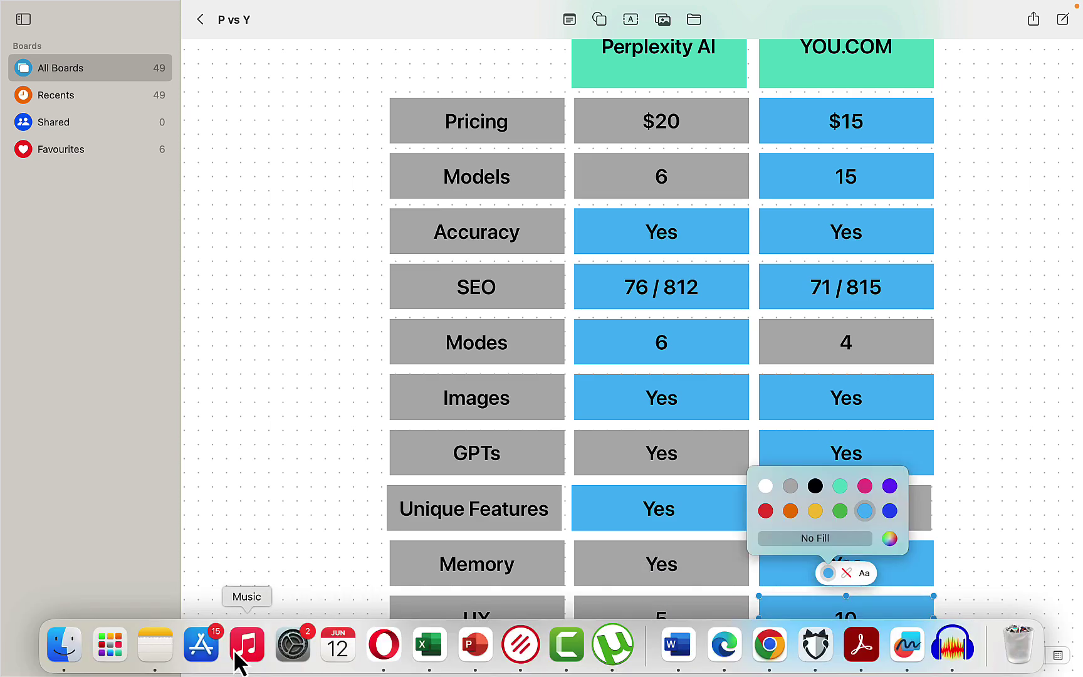
left_click(382, 648)
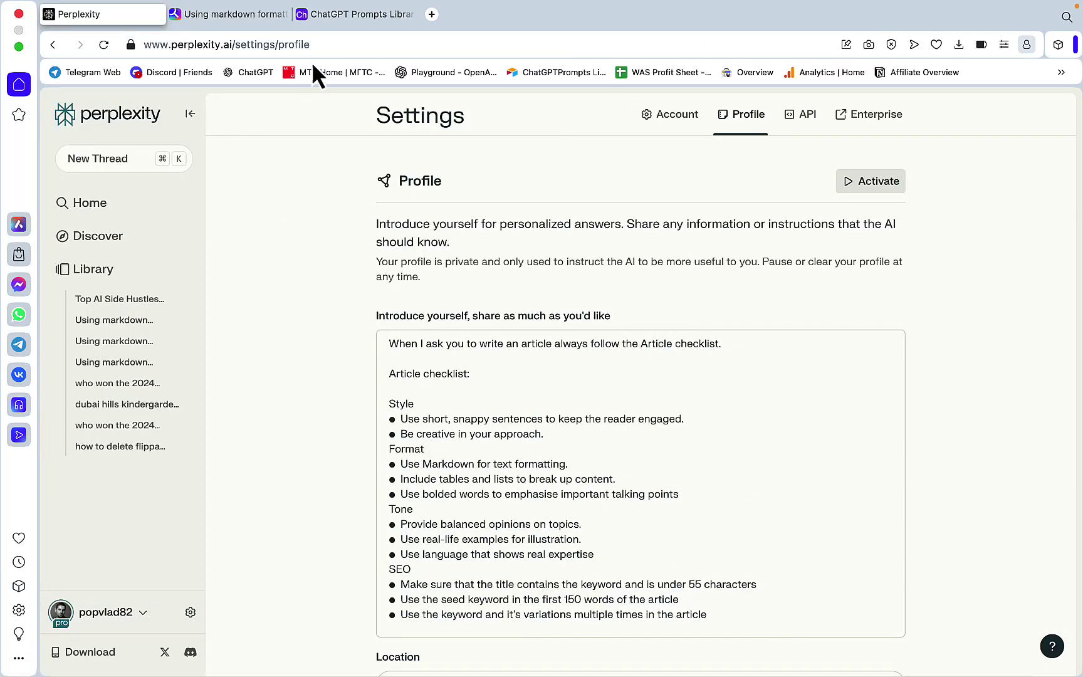
left_click(247, 20)
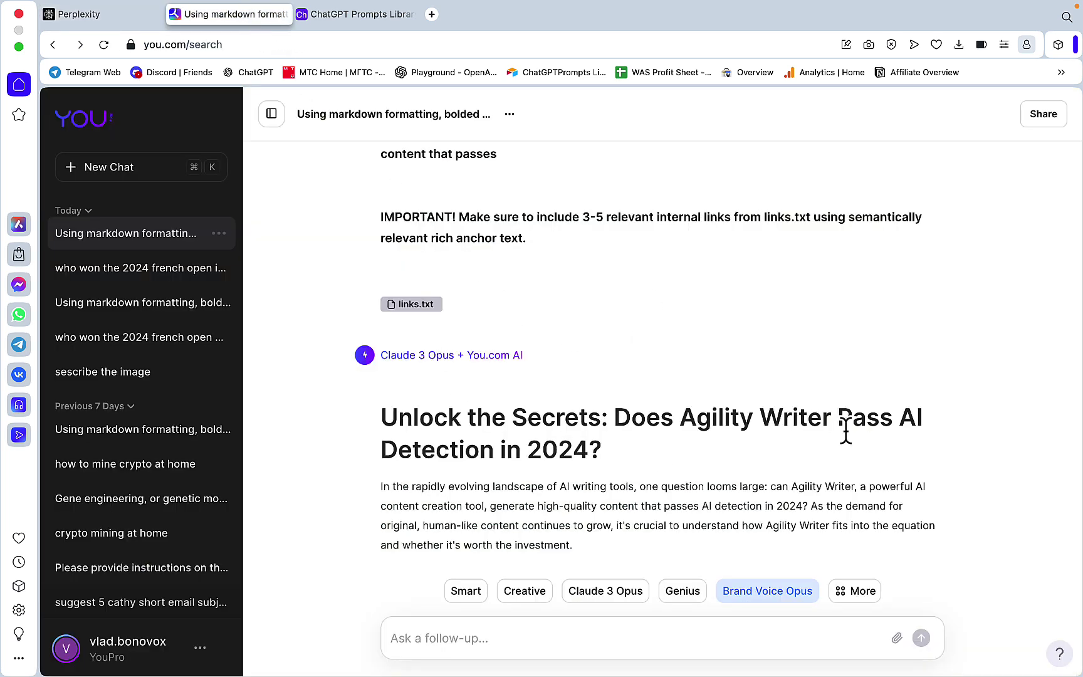
left_click(132, 22)
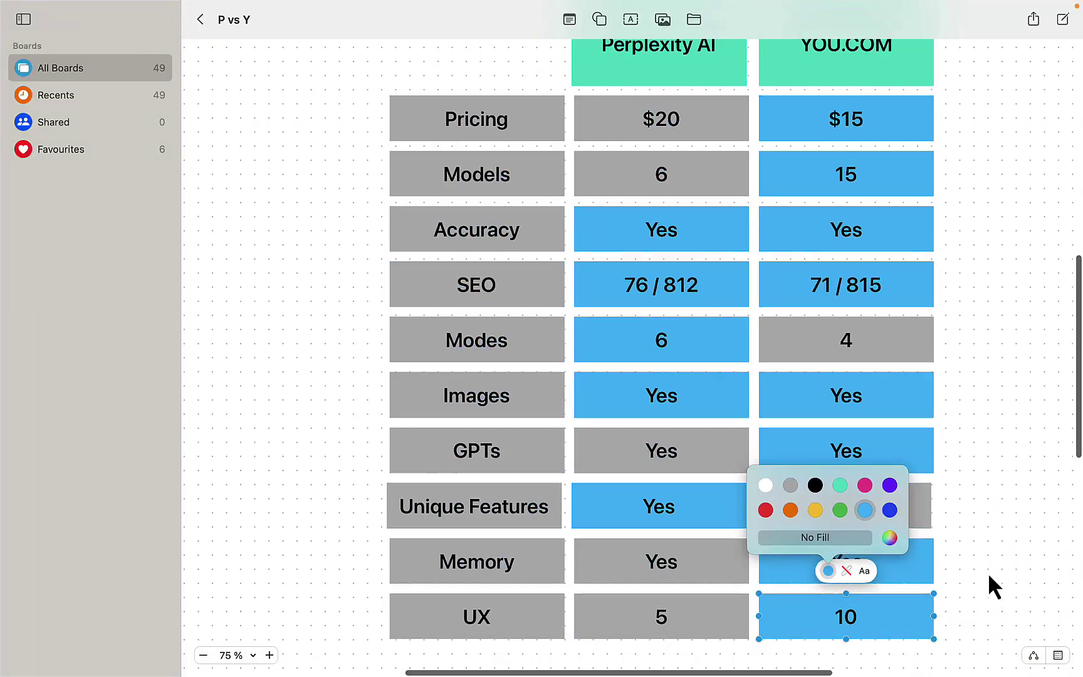
Step: Deselect the UX cell, scroll the board, and zoom out to see the whole comparison table
scroll(1018, 527, "down", 1)
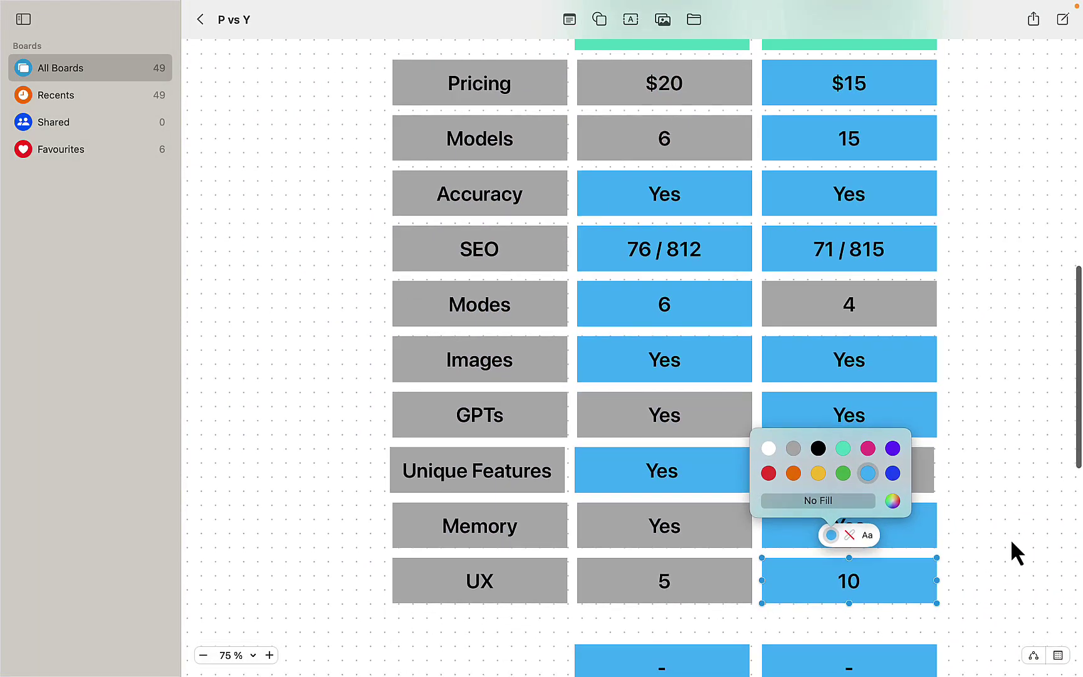
left_click(1021, 524)
scroll(1020, 524, "up", 2)
scroll(1021, 524, "down", 2)
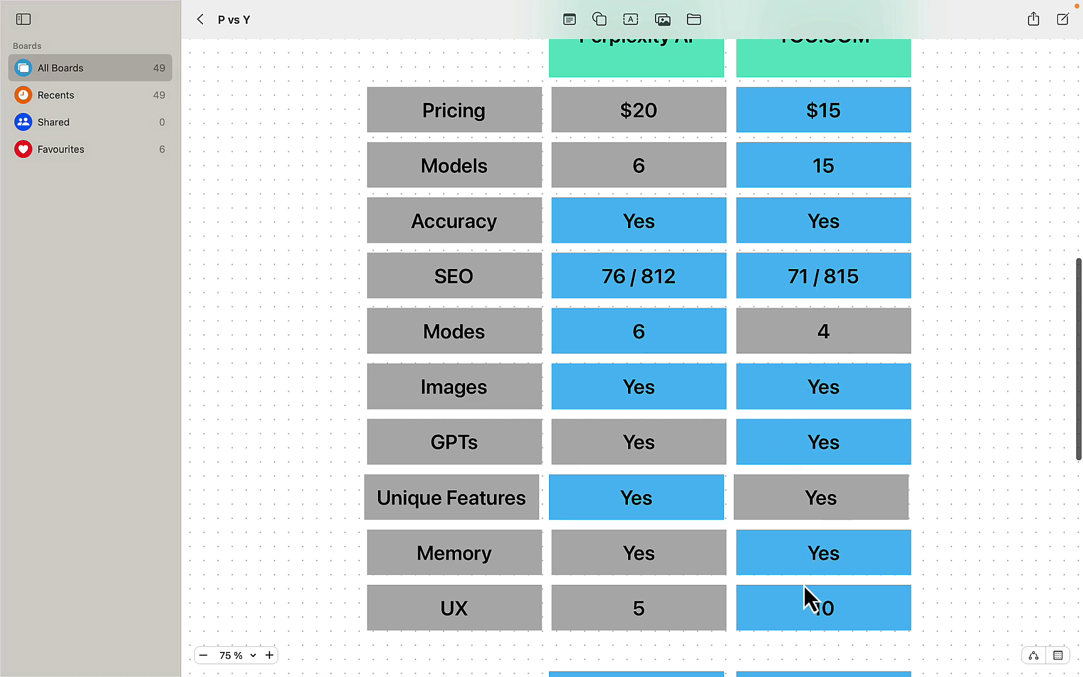
scroll(804, 586, "down", 4)
scroll(968, 543, "up", 5)
scroll(968, 544, "up", 2)
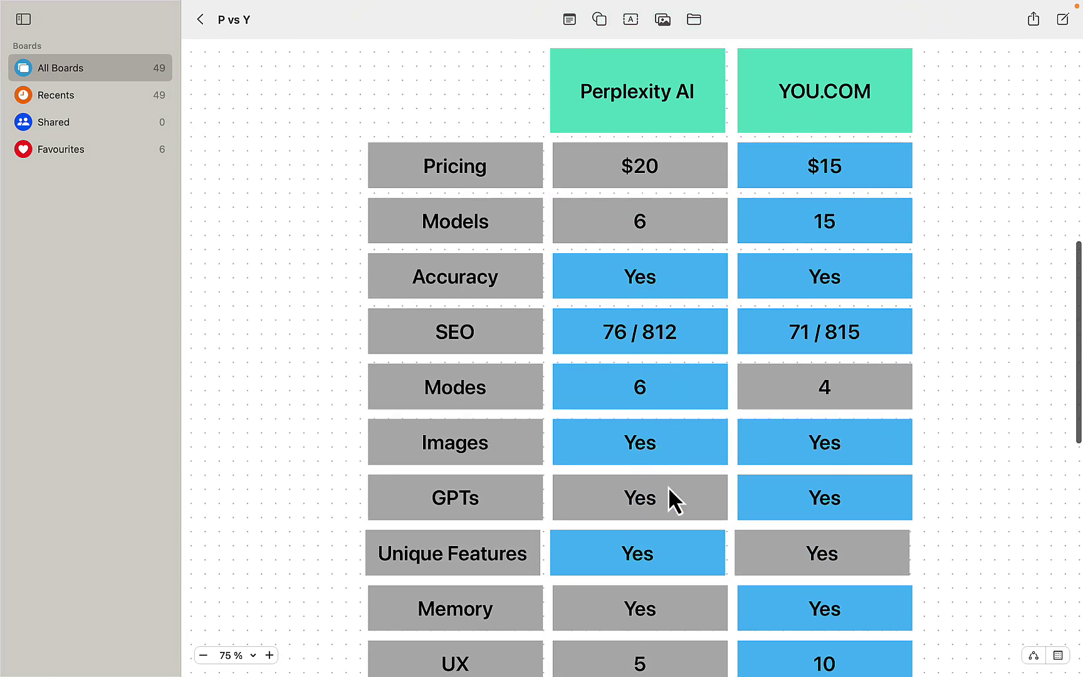
scroll(686, 519, "down", 6)
scroll(972, 584, "up", 5)
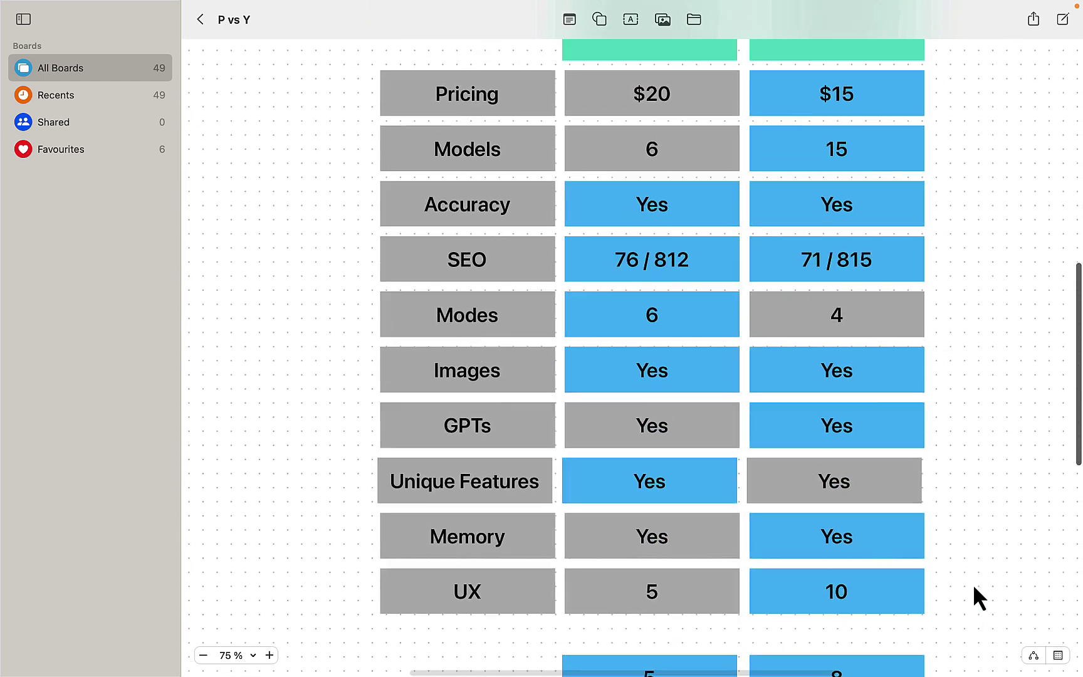
left_click(204, 656)
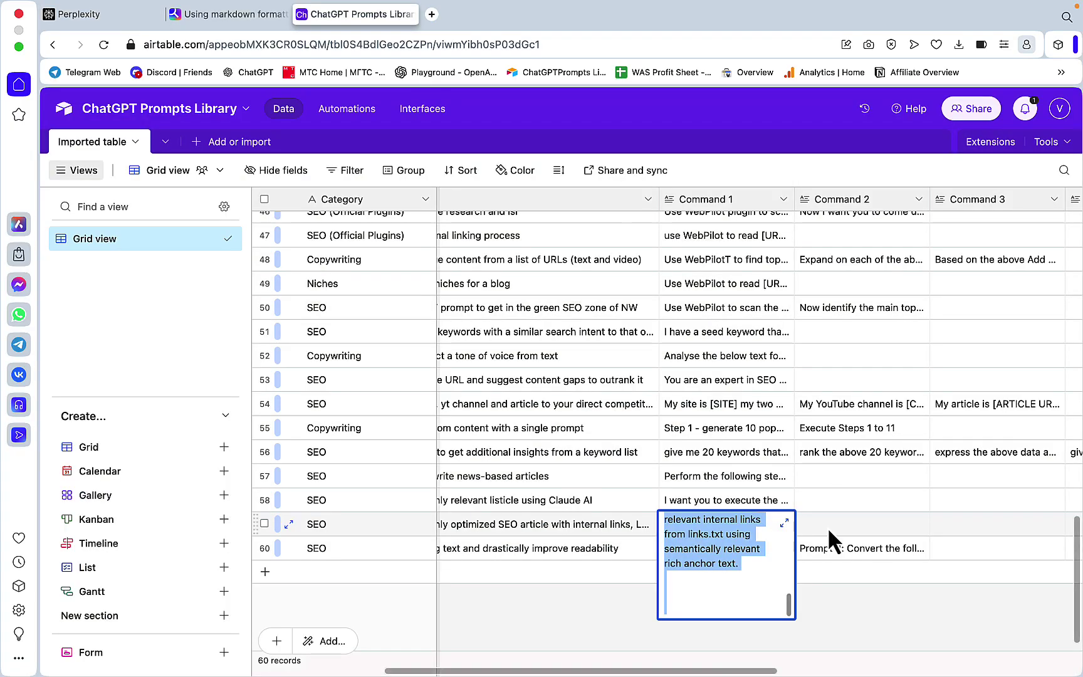
Step: Switch to the browser showing Airtable's ChatGPT Prompts Library grid of 60 records
left_click(864, 593)
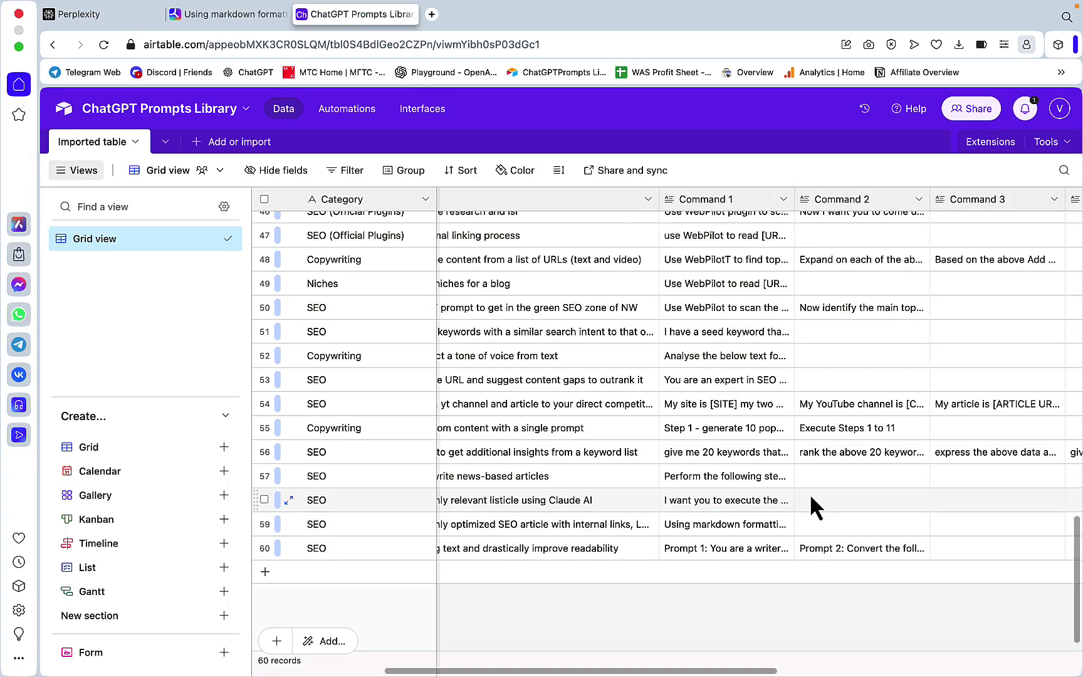